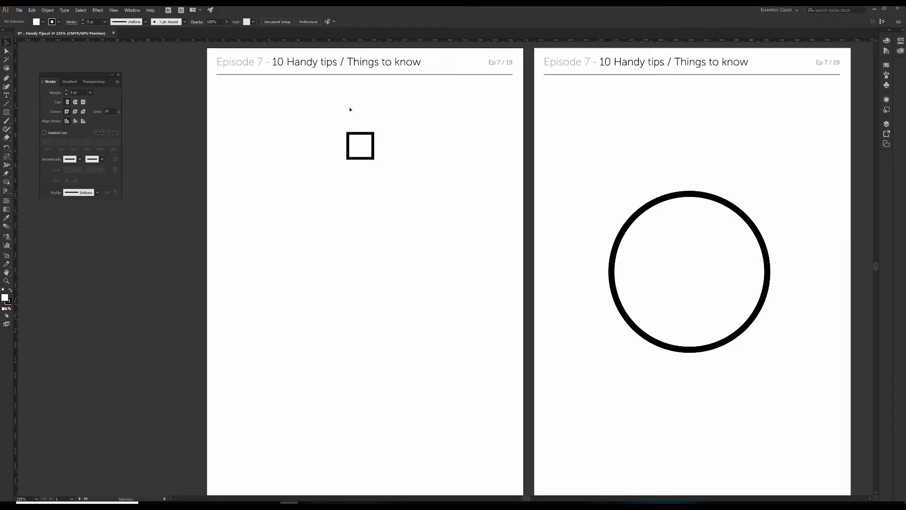
Zoom in on the small square on the first artboard to 1200% with the Zoom tool.
{"action": "left_click_drag", "start_coordinate": [425, 122], "coordinate": [376, 117]}
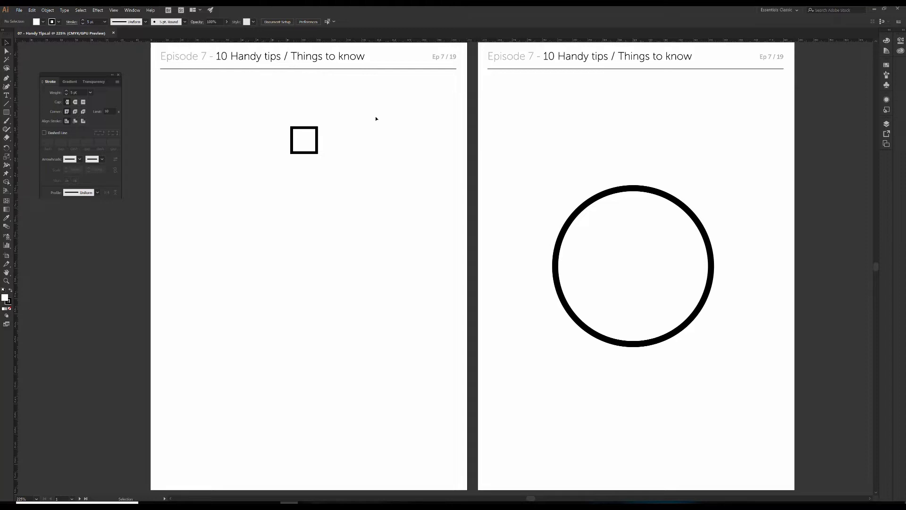
{"action": "left_click", "coordinate": [7, 281]}
{"action": "left_click", "coordinate": [346, 142]}
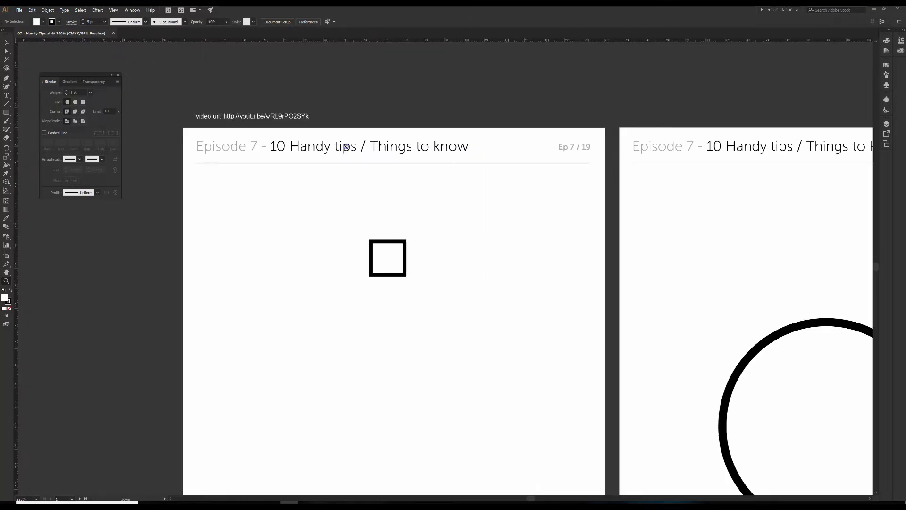
{"action": "left_click", "coordinate": [430, 217]}
{"action": "left_click", "coordinate": [632, 192]}
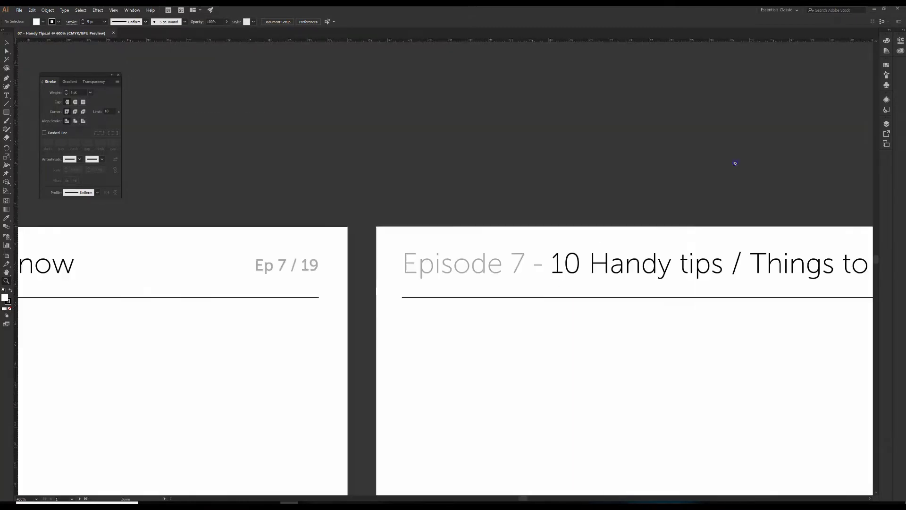
{"action": "left_click", "coordinate": [642, 275]}
{"action": "left_click_drag", "start_coordinate": [313, 321], "coordinate": [585, 70]}
{"action": "left_click_drag", "start_coordinate": [189, 257], "coordinate": [675, 316]}
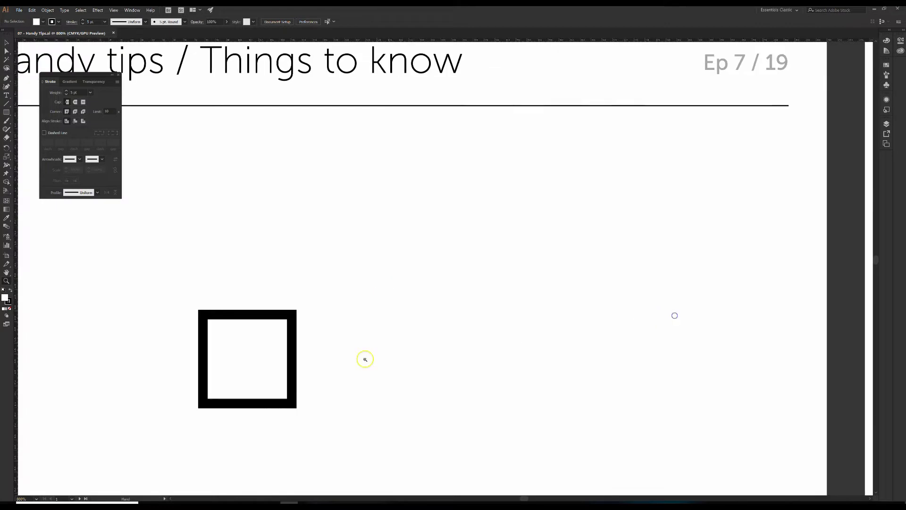
{"action": "left_click", "coordinate": [266, 364]}
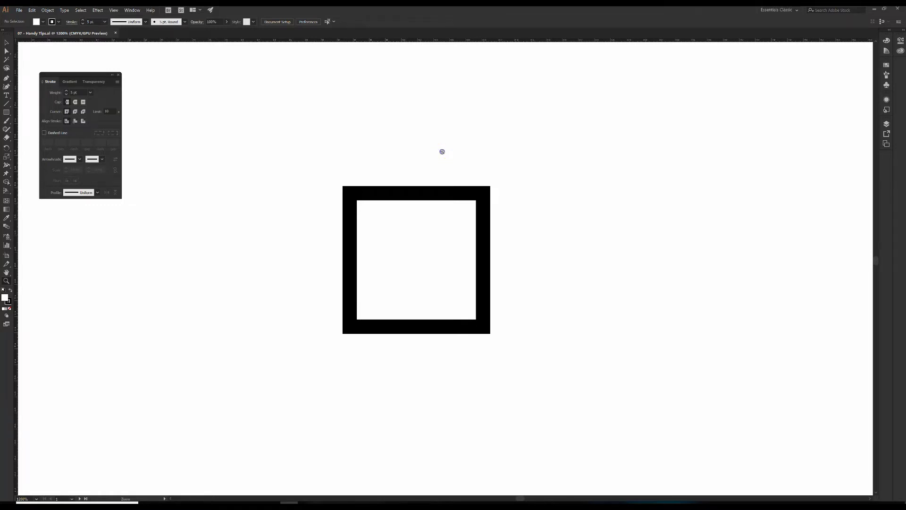
Zoom back out from the small square to 300% with the Zoom tool.
{"action": "left_click", "coordinate": [442, 152], "text": "alt"}
{"action": "left_click", "coordinate": [442, 151], "text": "alt"}
{"action": "left_click", "coordinate": [448, 407], "text": "alt"}
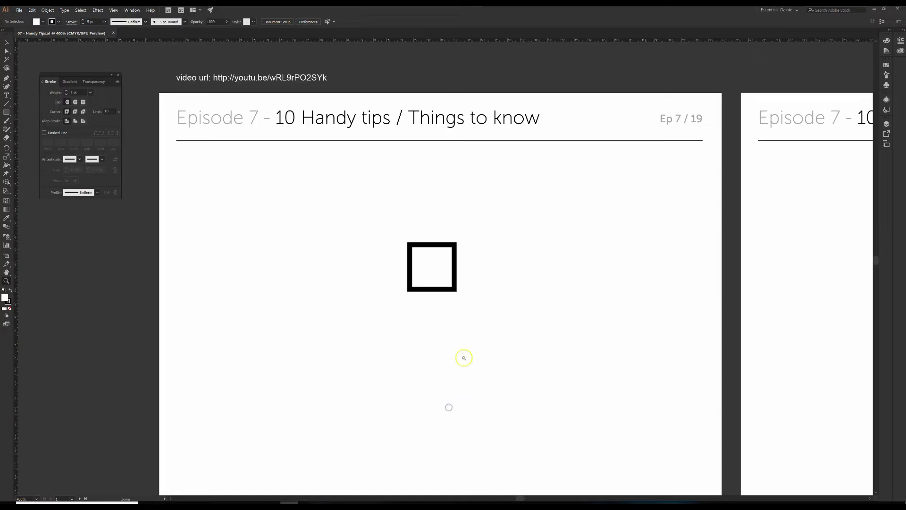
{"action": "left_click", "coordinate": [452, 282], "text": "alt"}
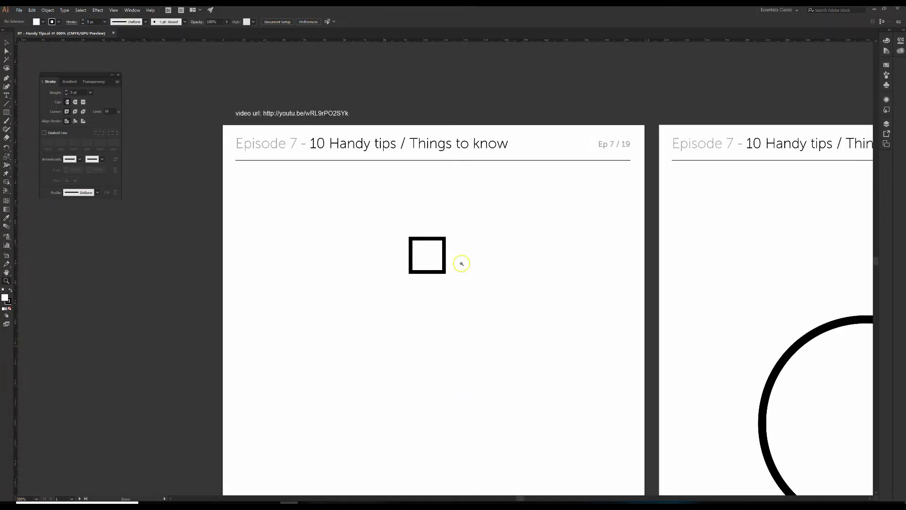
{"action": "left_click", "coordinate": [461, 262]}
{"action": "left_click", "coordinate": [443, 263], "text": "alt"}
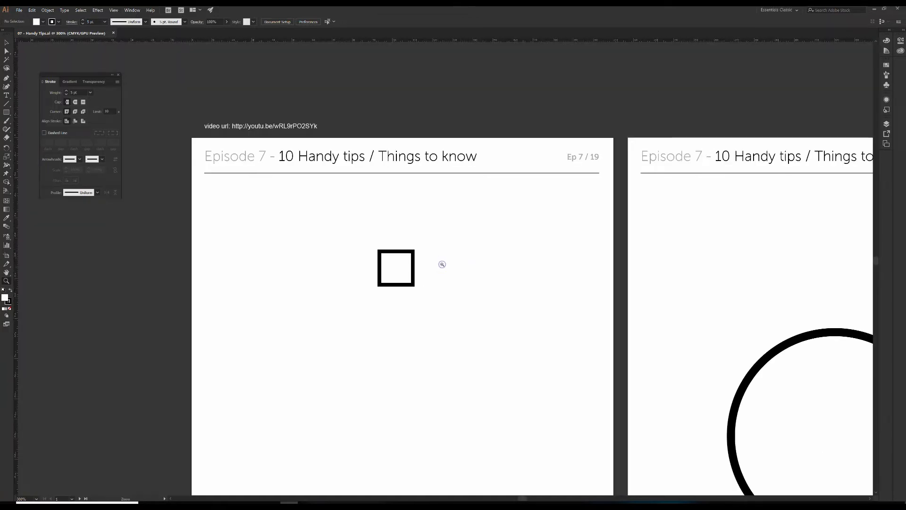
Choose a preset zoom level of 50% for the document, and return it to 300%.
{"action": "key", "text": "v"}
{"action": "left_click", "coordinate": [7, 281]}
{"action": "left_click", "coordinate": [37, 498]}
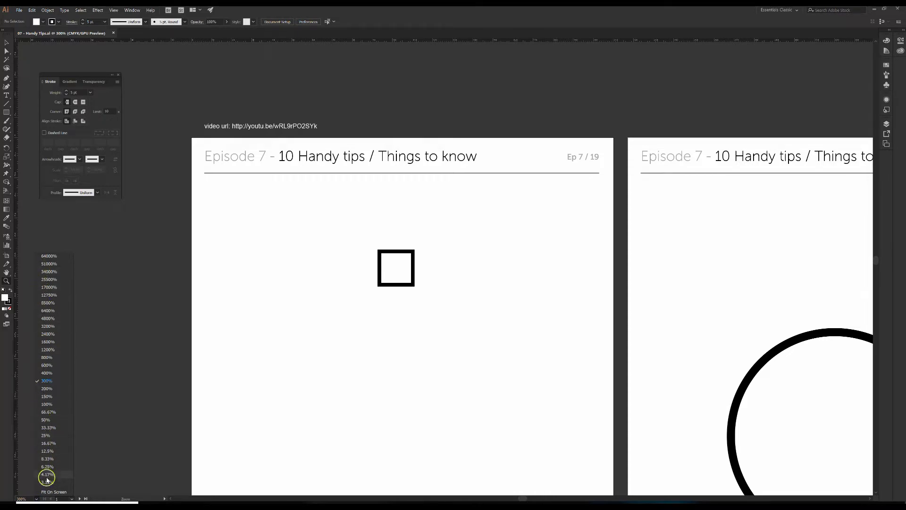
{"action": "left_click", "coordinate": [58, 420]}
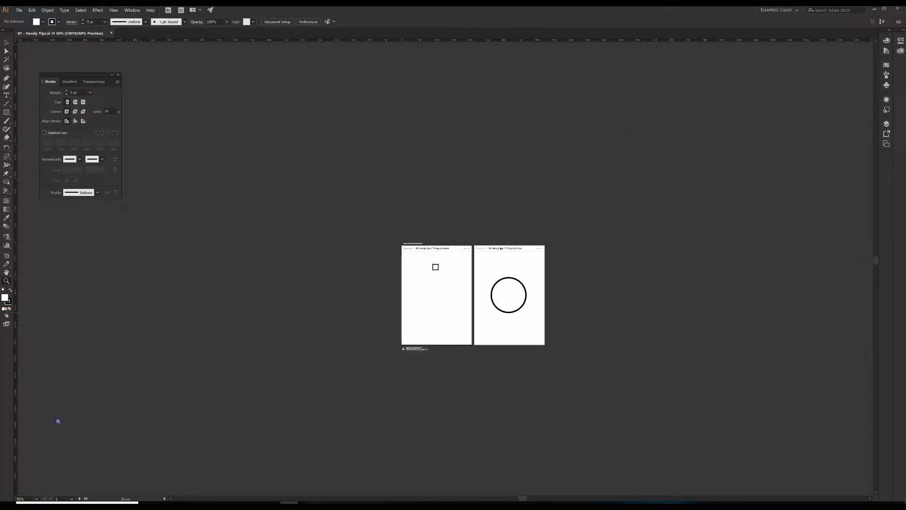
{"action": "left_click", "coordinate": [37, 499]}
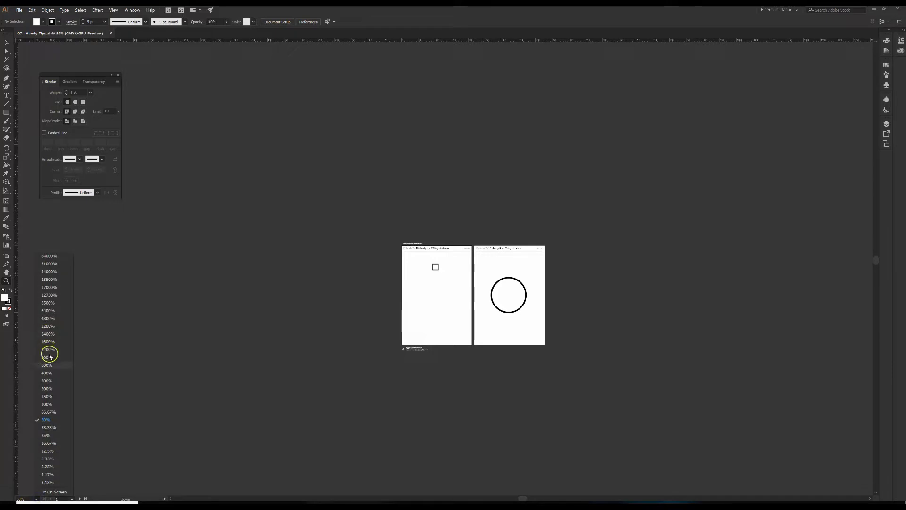
{"action": "left_click", "coordinate": [52, 379]}
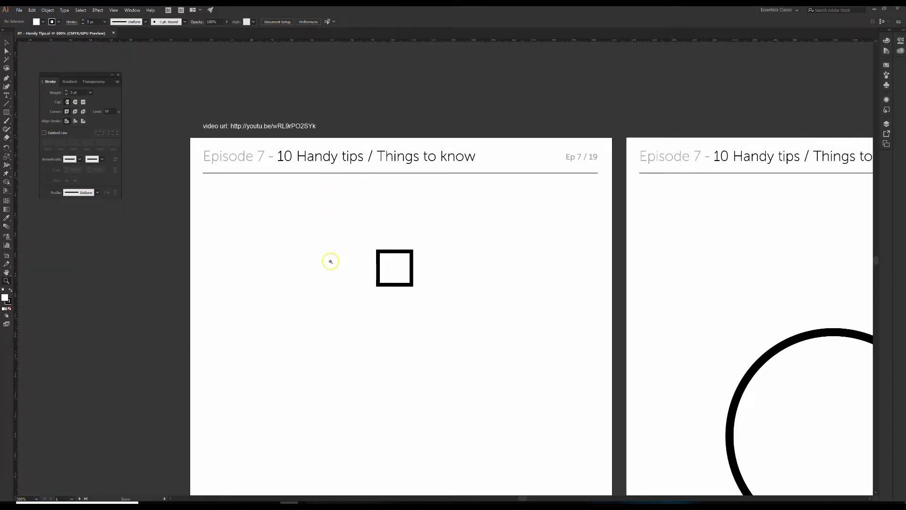
{"action": "left_click", "coordinate": [113, 11]}
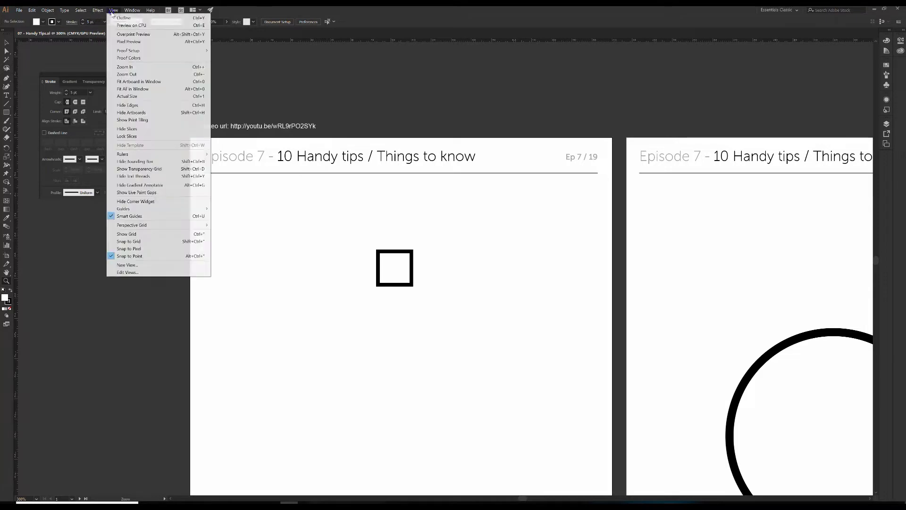
{"action": "mouse_move", "coordinate": [103, 13]}
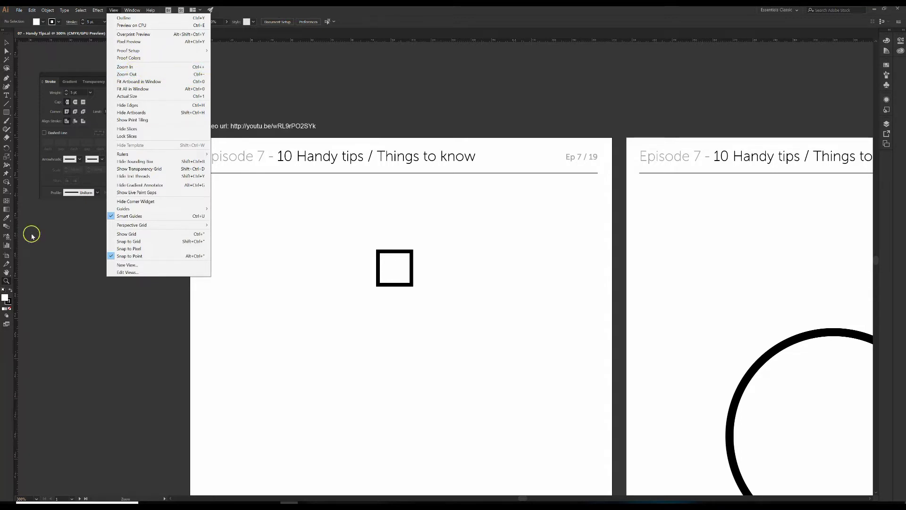
{"action": "left_click", "coordinate": [8, 273]}
{"action": "key", "text": "v"}
{"action": "left_click", "coordinate": [10, 282]}
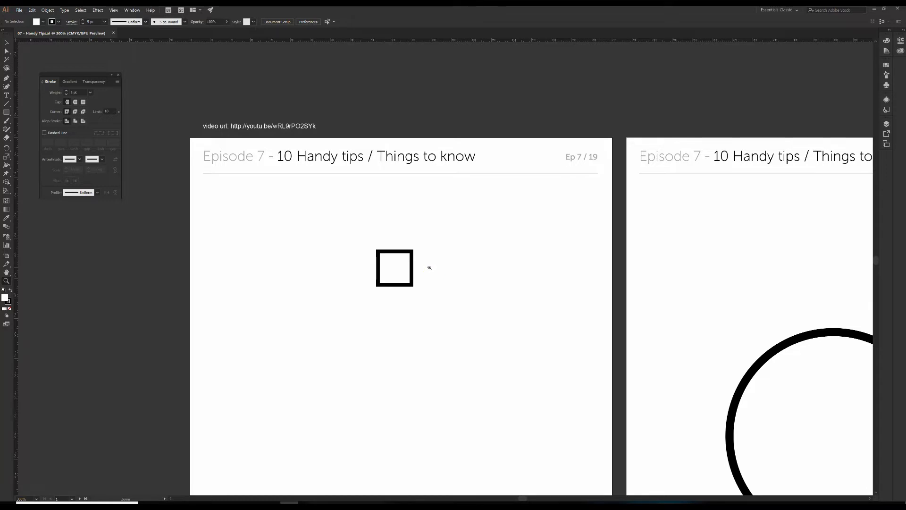
Fit the first artboard in the window, and make the second artboard active and fit it as well.
{"action": "key", "text": "ctrl+0"}
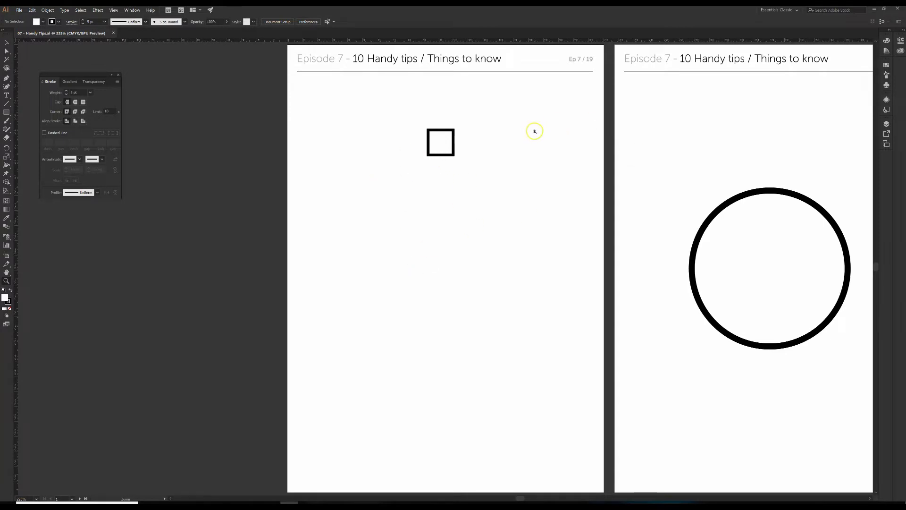
{"action": "left_click", "coordinate": [6, 42]}
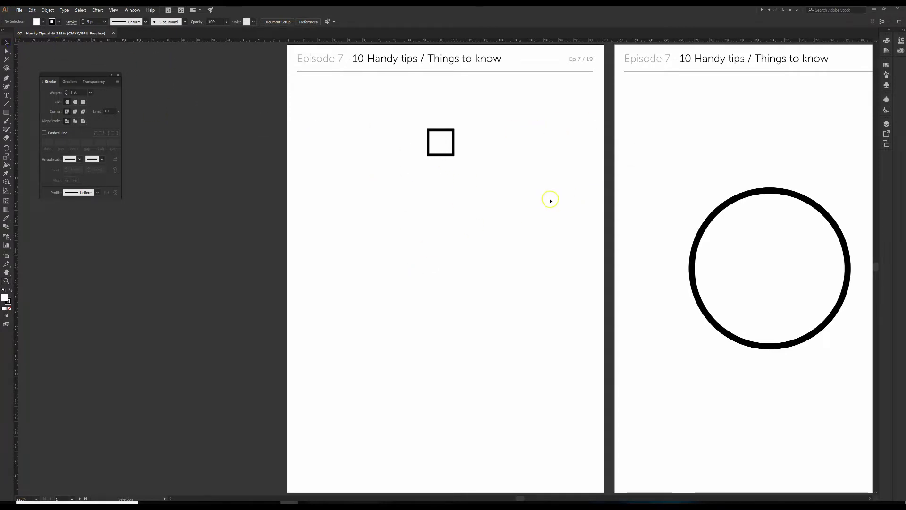
{"action": "key", "text": "a"}
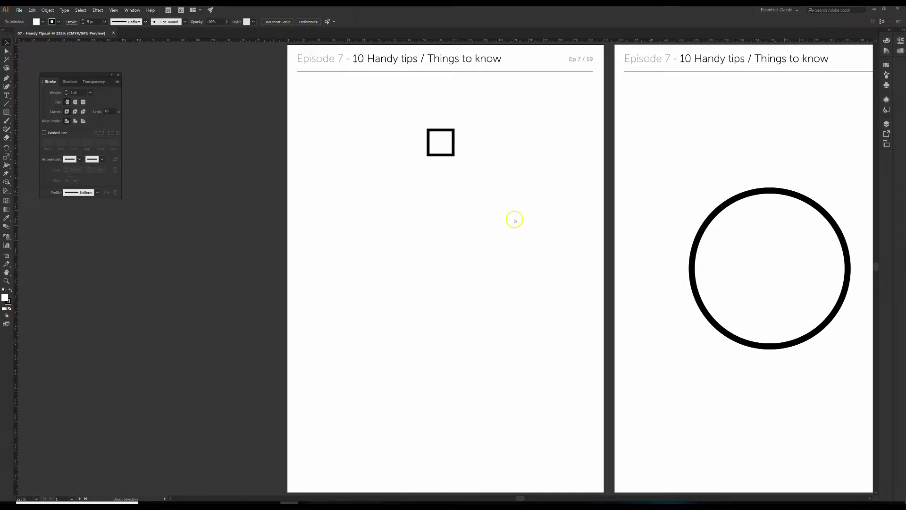
{"action": "left_click_drag", "start_coordinate": [656, 145], "coordinate": [291, 138]}
{"action": "left_click", "coordinate": [359, 108]}
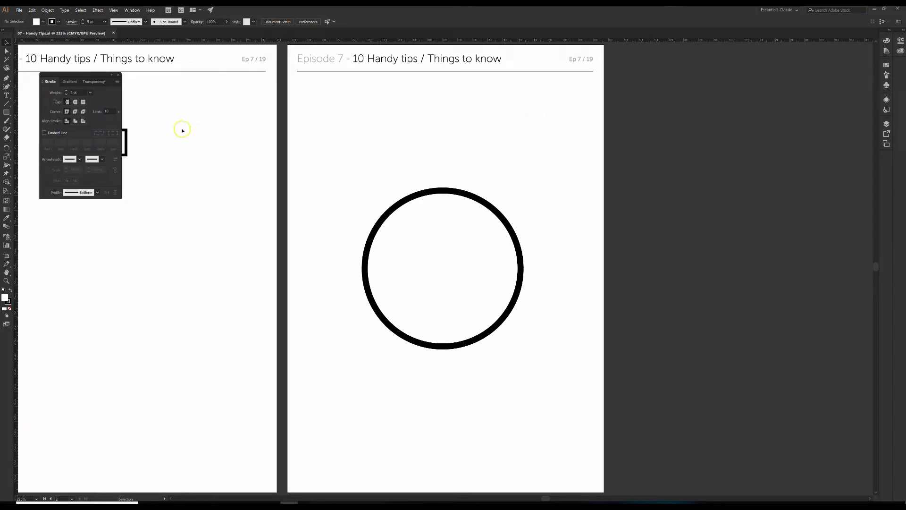
Select the small square to fit its artboard in the window, and close the floating Stroke panel.
{"action": "left_click", "coordinate": [207, 139]}
{"action": "left_click", "coordinate": [126, 147]}
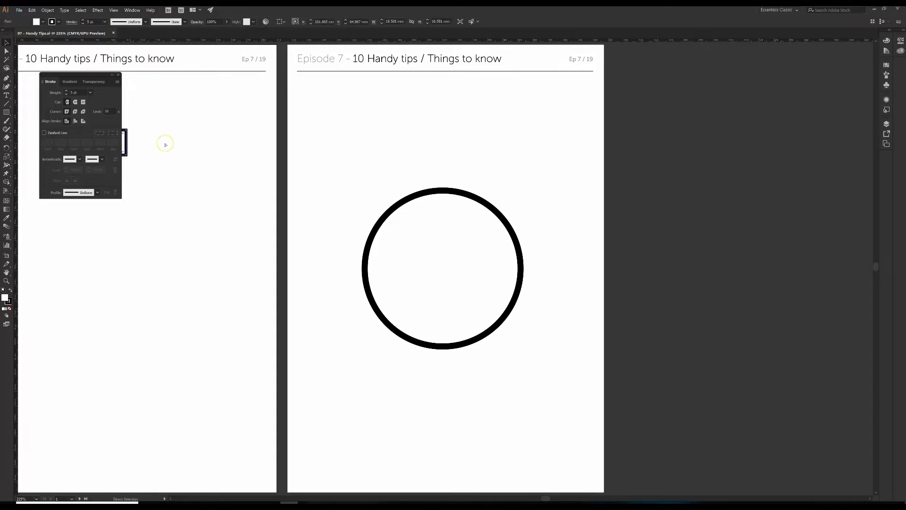
{"action": "key", "text": "ctrl+0"}
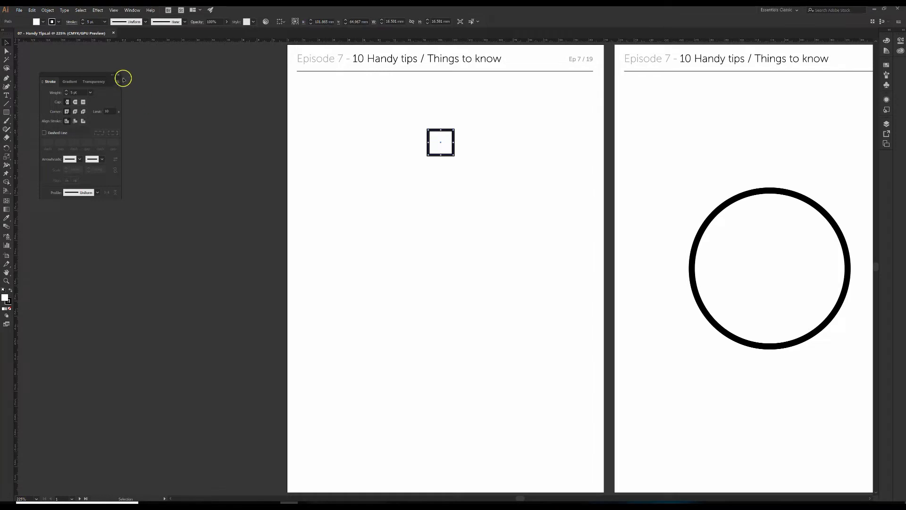
{"action": "left_click", "coordinate": [118, 77]}
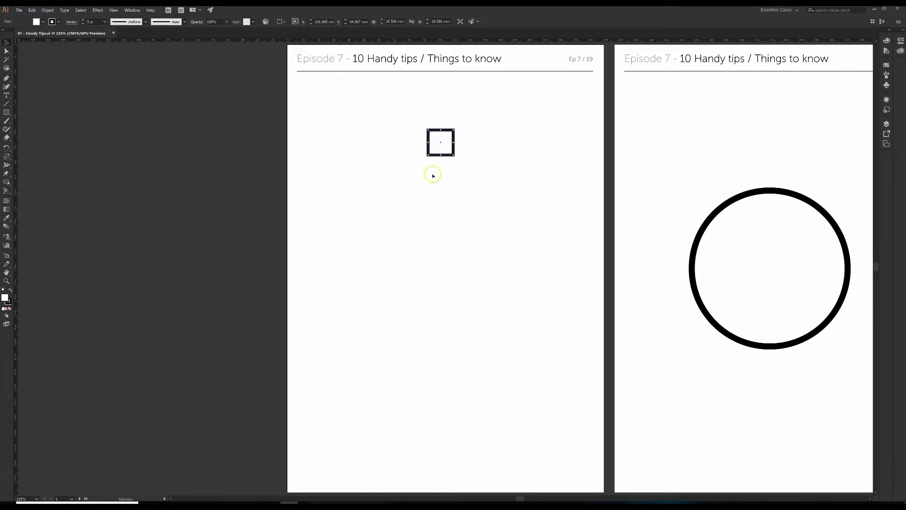
Select the large circle and fit its artboard in the window.
{"action": "left_click", "coordinate": [808, 200]}
{"action": "key", "text": "ctrl"}
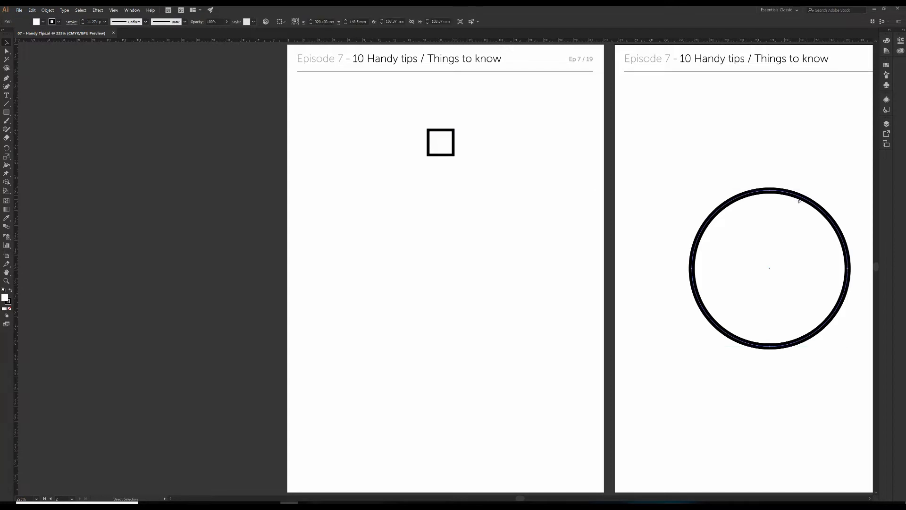
{"action": "key", "text": "ctrl+0"}
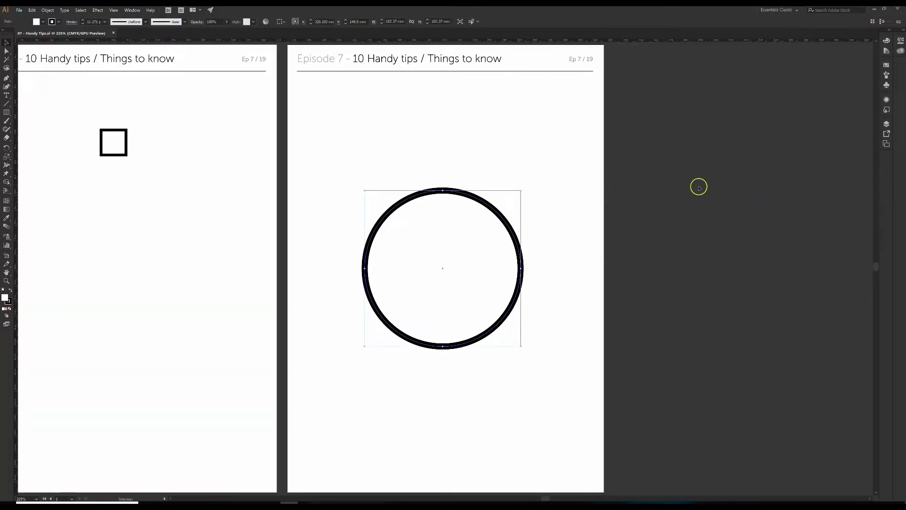
Deselect the circle and view the document at actual size (100%) before fitting the second artboard again.
{"action": "left_click", "coordinate": [490, 149]}
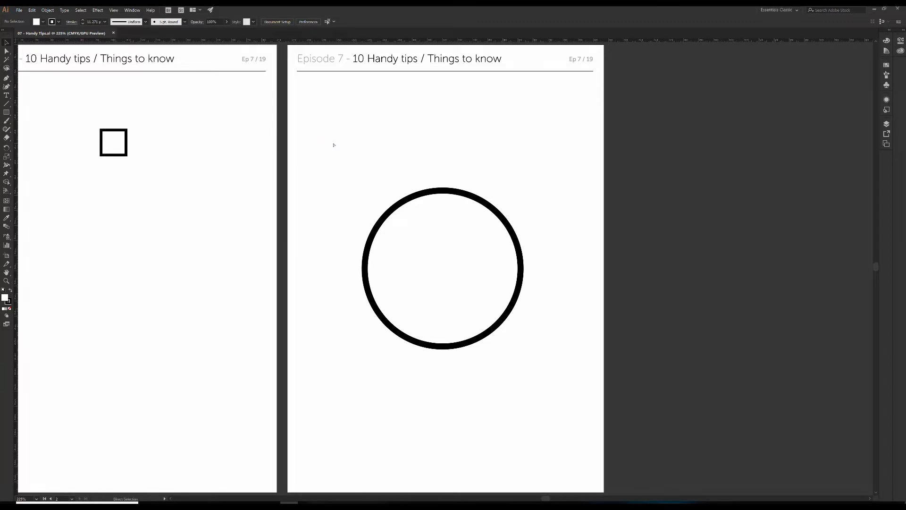
{"action": "key", "text": "ctrl+1"}
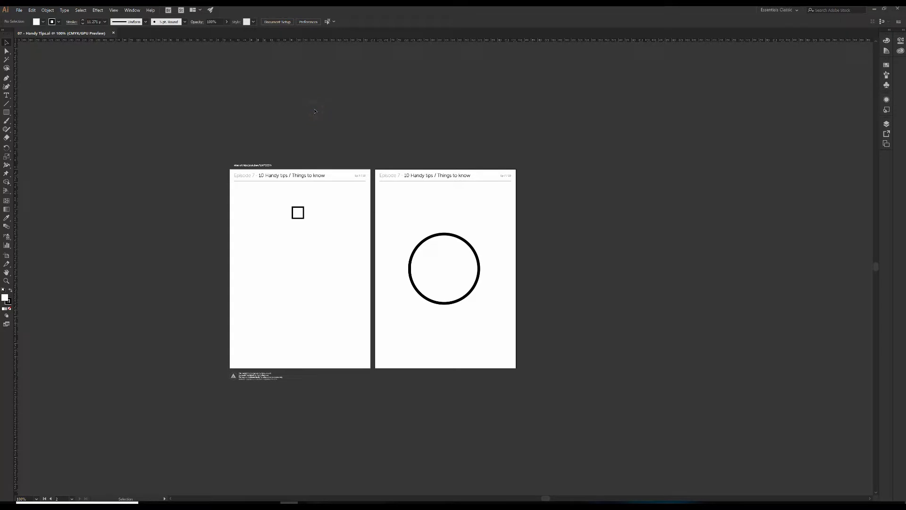
{"action": "key", "text": "ctrl+0"}
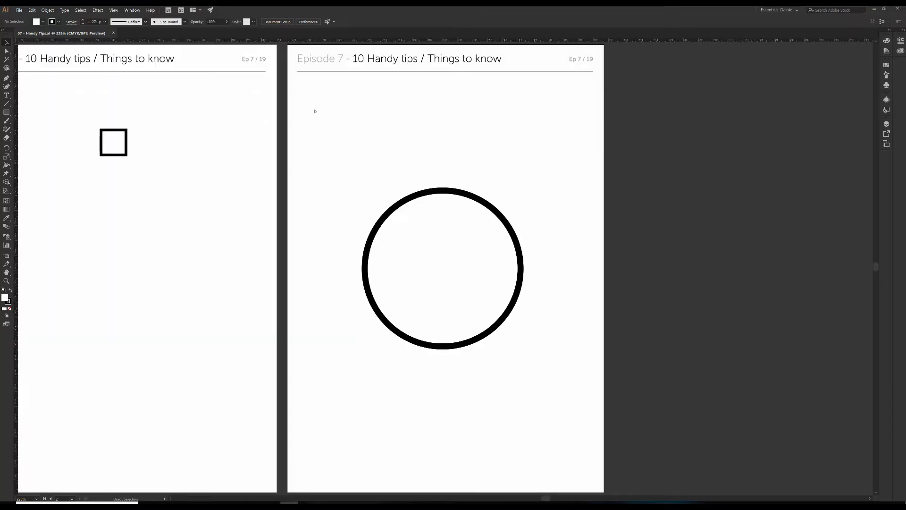
Pan the canvas around both artboards with the temporary Hand tool while keeping the Selection tool active.
{"action": "left_click_drag", "start_coordinate": [287, 143], "coordinate": [520, 126]}
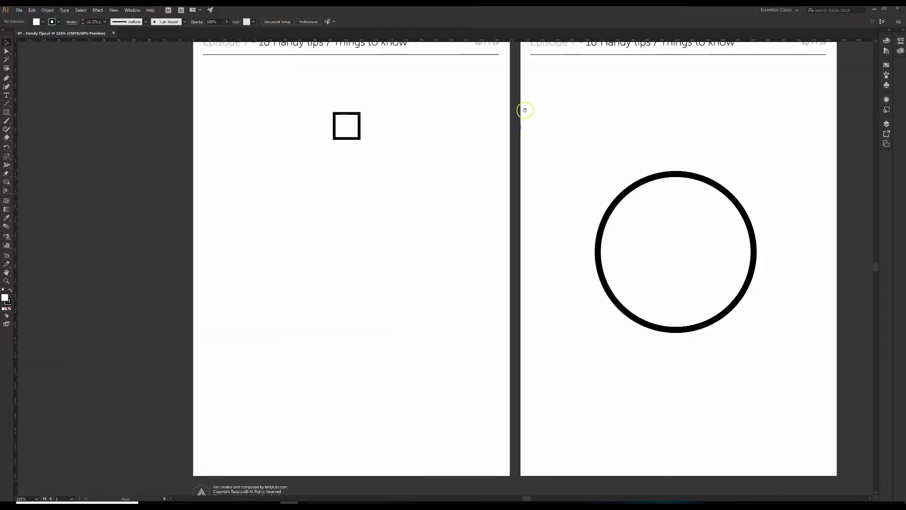
{"action": "left_click_drag", "start_coordinate": [444, 116], "coordinate": [443, 145]}
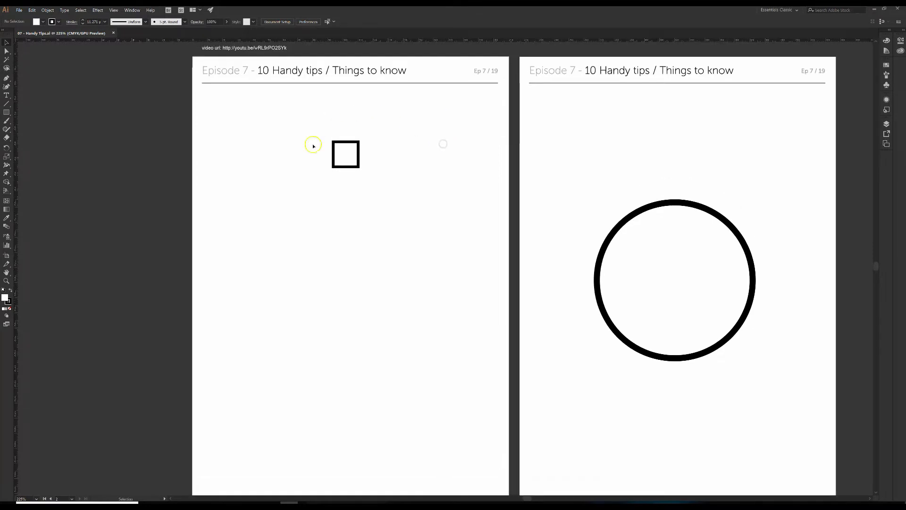
{"action": "left_click", "coordinate": [338, 169]}
{"action": "scroll", "coordinate": [456, 196], "scroll_direction": "up", "scroll_amount": 1}
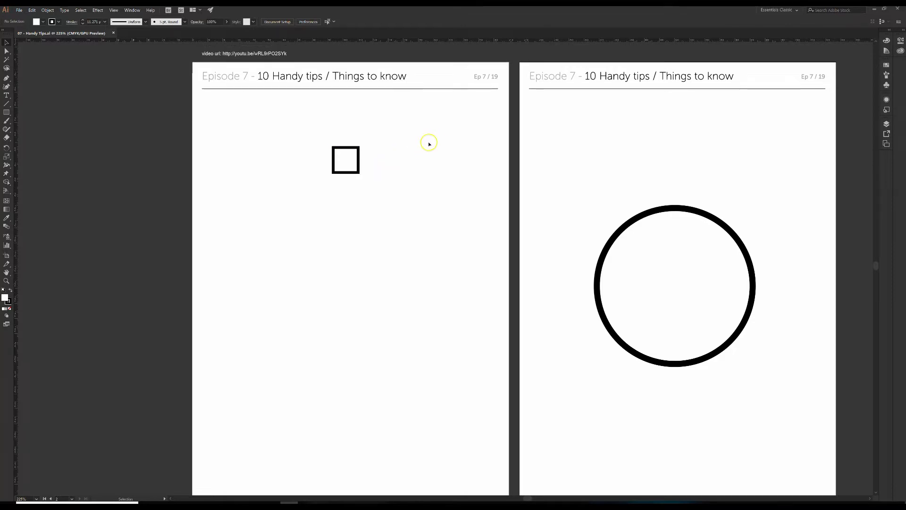
{"action": "key", "text": "space"}
{"action": "left_click_drag", "start_coordinate": [432, 173], "coordinate": [409, 143]}
{"action": "left_click_drag", "start_coordinate": [469, 160], "coordinate": [391, 229]}
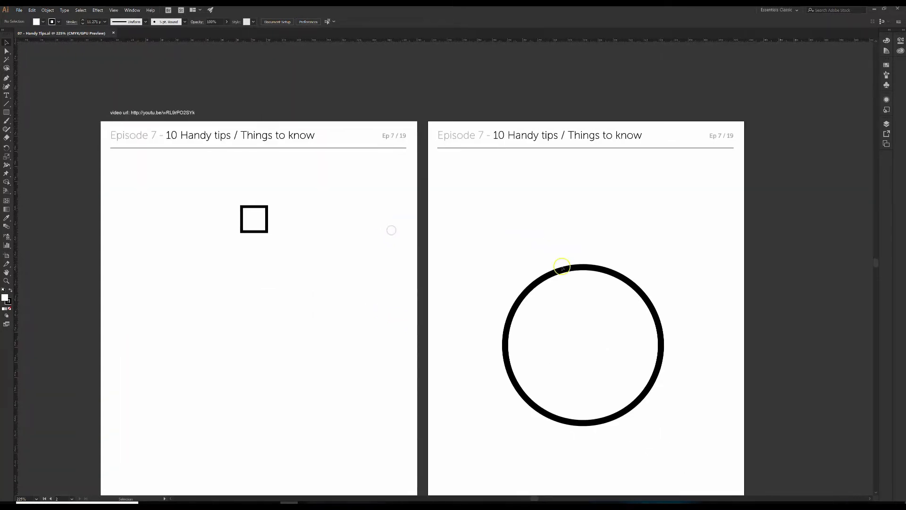
{"action": "mouse_move", "coordinate": [564, 271]}
{"action": "left_mouse_down"}
{"action": "mouse_move", "coordinate": [581, 264]}
{"action": "mouse_move", "coordinate": [573, 277]}
{"action": "left_mouse_up"}
{"action": "left_click_drag", "start_coordinate": [575, 198], "coordinate": [609, 161]}
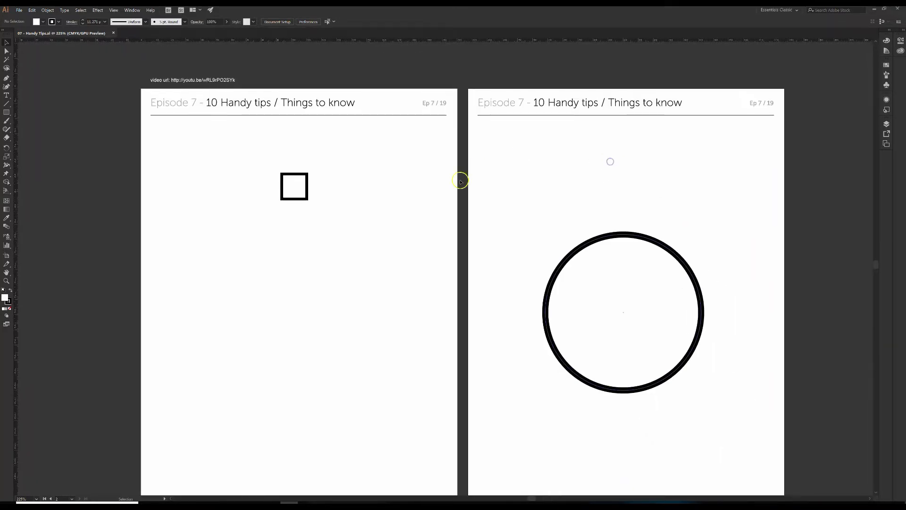
Pan the canvas with the Hand tool, keeping the square and the circle in view.
{"action": "left_click", "coordinate": [7, 272]}
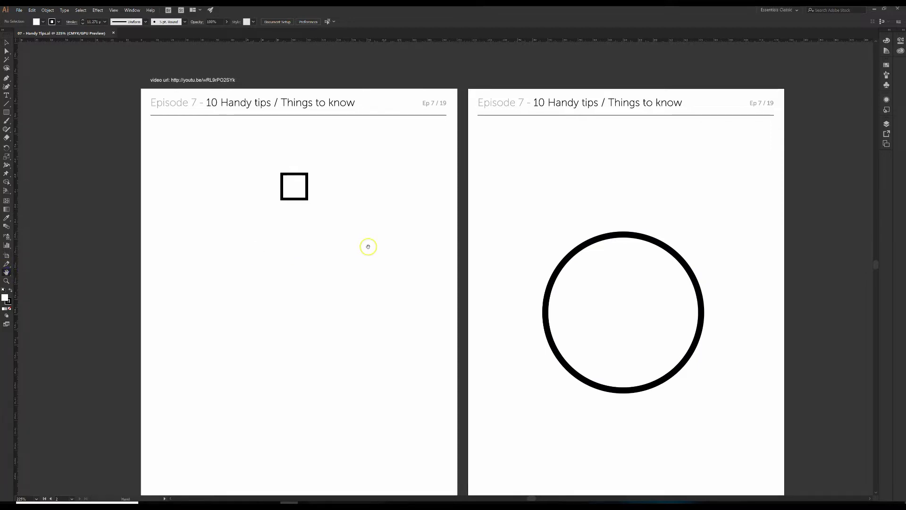
{"action": "left_click_drag", "start_coordinate": [377, 246], "coordinate": [351, 166]}
{"action": "left_click_drag", "start_coordinate": [404, 184], "coordinate": [396, 228]}
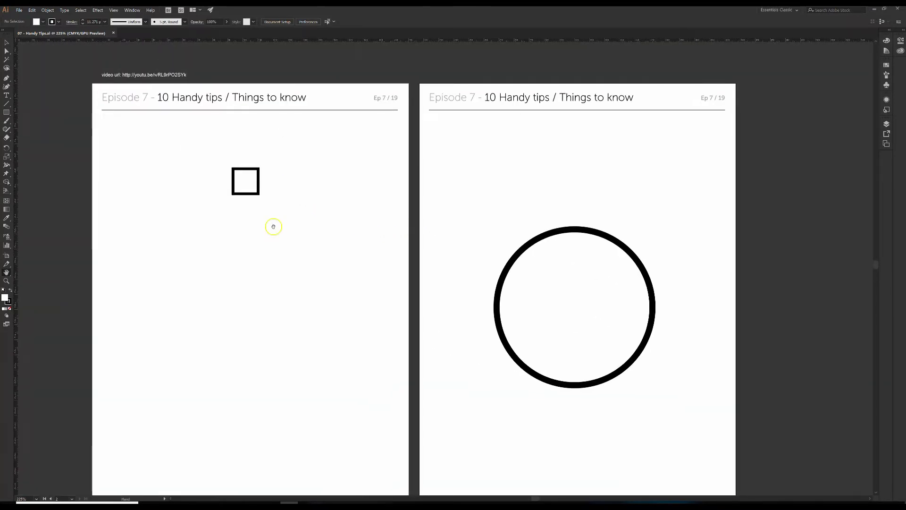
Select the small square on the first artboard and enter isolation mode for it.
{"action": "left_click", "coordinate": [7, 42]}
{"action": "left_click", "coordinate": [245, 183]}
{"action": "double_click", "coordinate": [253, 195]}
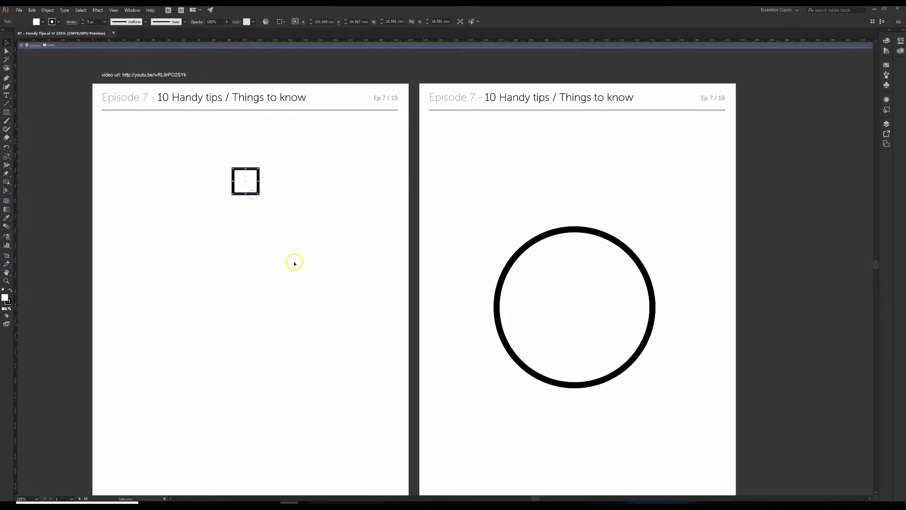
Exit isolation mode and move the small square diagonally down toward the lower right on the first artboard.
{"action": "left_click", "coordinate": [30, 47]}
{"action": "left_click_drag", "start_coordinate": [247, 195], "coordinate": [312, 295]}
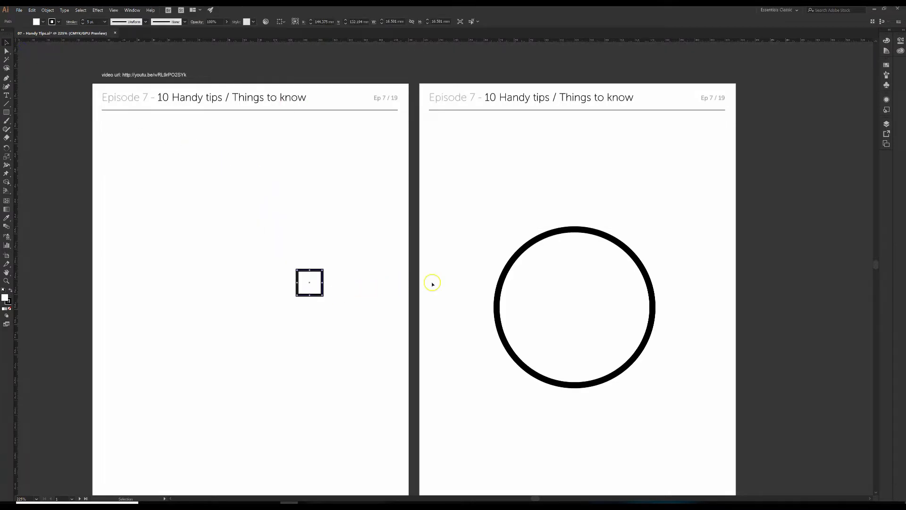
Zoom in closely on the selected square and move it to the right on the first artboard.
{"action": "key", "text": "ctrl+plus"}
{"action": "key", "text": "ctrl+plus"}
{"action": "key", "text": "ctrl+plus"}
{"action": "key", "text": "ctrl+plus"}
{"action": "key", "text": "ctrl+plus"}
{"action": "key", "text": "ctrl+plus"}
{"action": "key", "text": "ctrl+plus"}
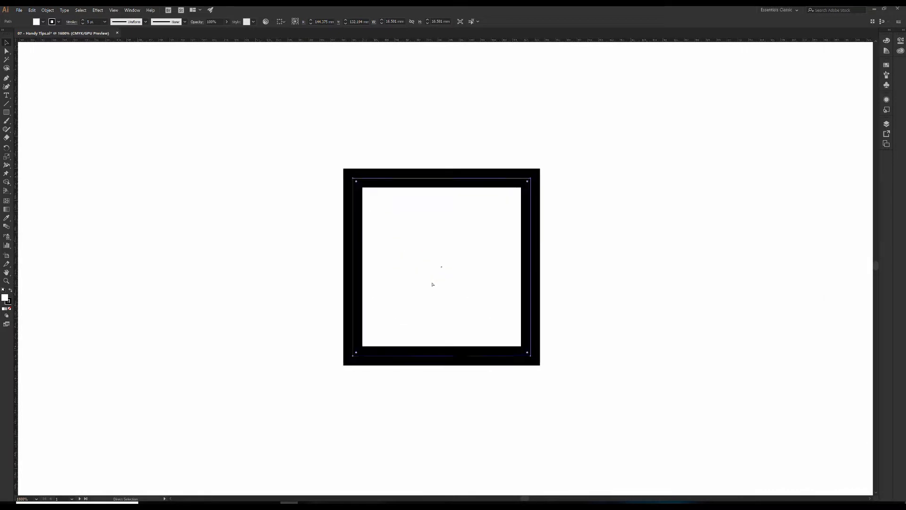
{"action": "mouse_move", "coordinate": [491, 140]}
{"action": "left_mouse_down"}
{"action": "mouse_move", "coordinate": [702, 154]}
{"action": "mouse_move", "coordinate": [872, 131]}
{"action": "left_mouse_up"}
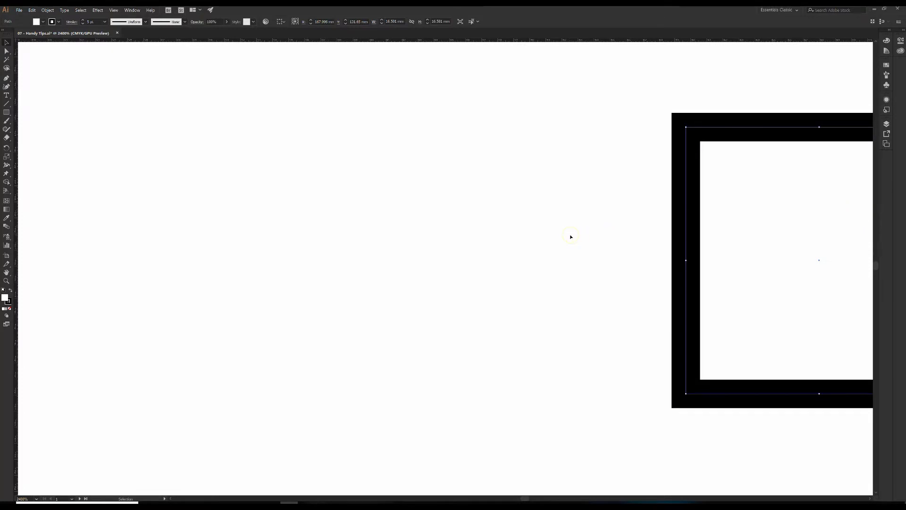
Pan the magnified view with the temporary Hand tool, first from the Selection tool and again with the Rectangle tool active.
{"action": "key", "text": "space"}
{"action": "left_click_drag", "start_coordinate": [564, 262], "coordinate": [77, 251]}
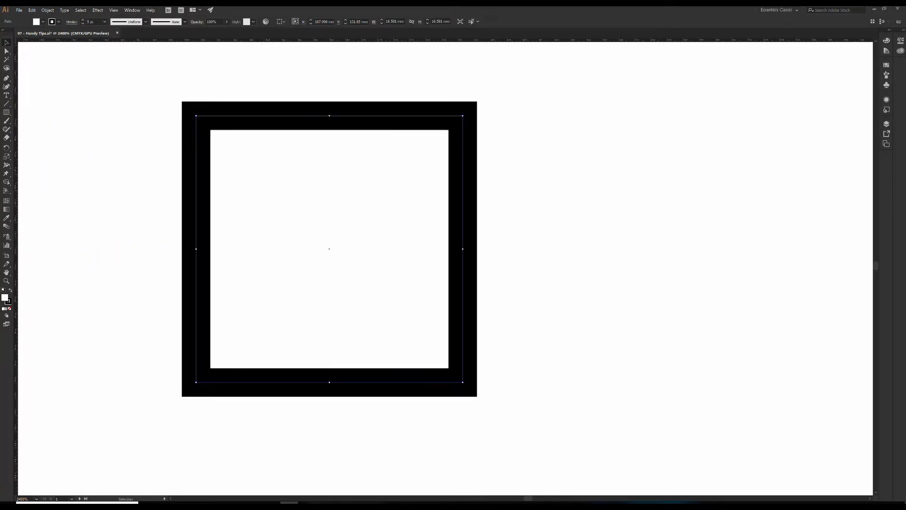
{"action": "left_click", "coordinate": [8, 113]}
{"action": "key", "text": "space"}
{"action": "left_click_drag", "start_coordinate": [604, 173], "coordinate": [251, 313]}
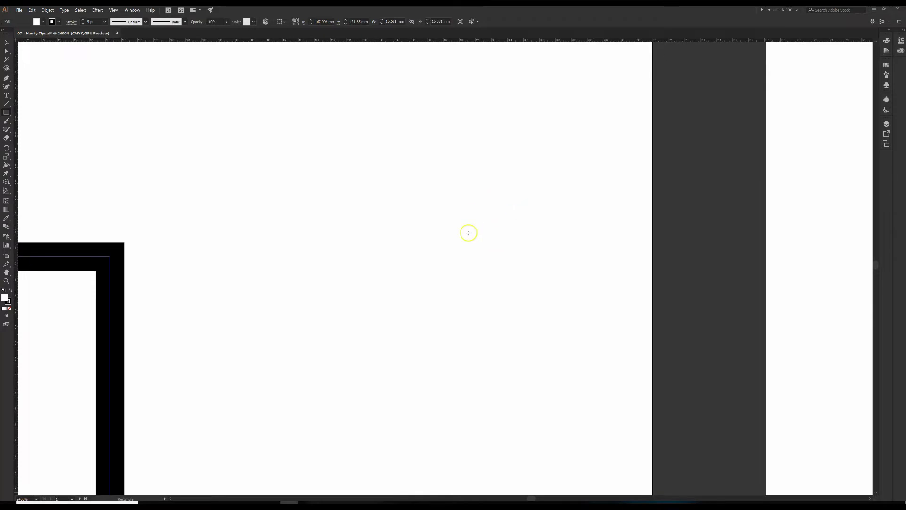
Zoom out and in repeatedly around the selected square while the Rectangle tool stays active.
{"action": "key", "text": "ctrl+minus"}
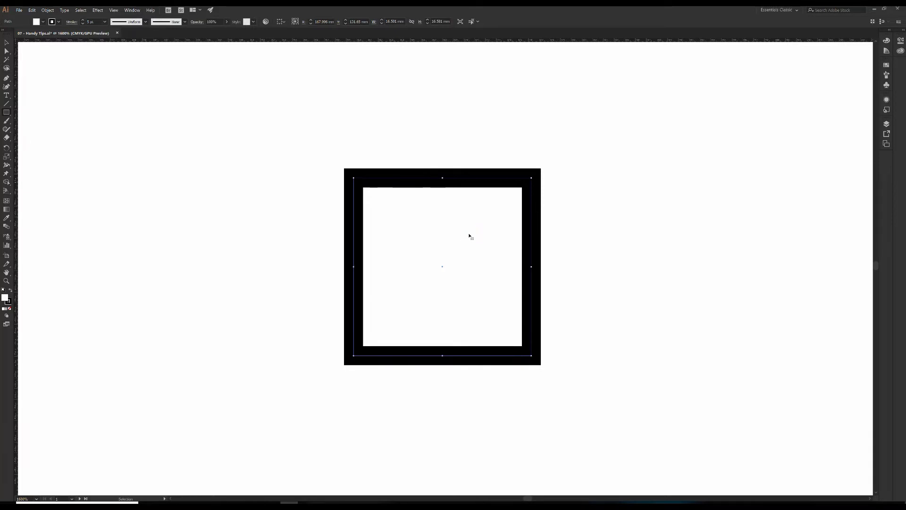
{"action": "key", "text": "ctrl+minus"}
{"action": "key", "text": "ctrl+minus"}
{"action": "key", "text": "ctrl+minus"}
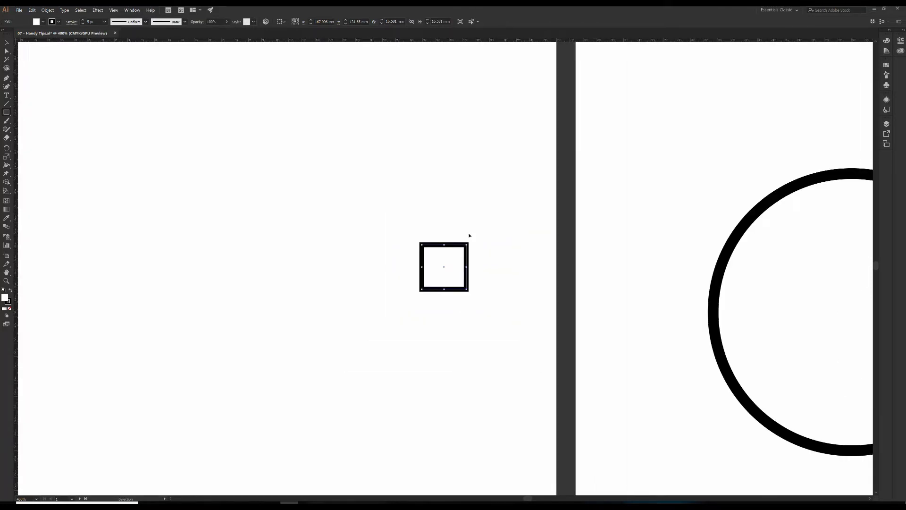
{"action": "key", "text": "ctrl+minus"}
{"action": "key", "text": "ctrl+plus"}
{"action": "key", "text": "ctrl+plus"}
{"action": "key", "text": "ctrl+plus"}
{"action": "key", "text": "ctrl+plus"}
{"action": "key", "text": "ctrl+minus"}
{"action": "key", "text": "ctrl+minus"}
{"action": "key", "text": "ctrl+minus"}
{"action": "key", "text": "ctrl+minus"}
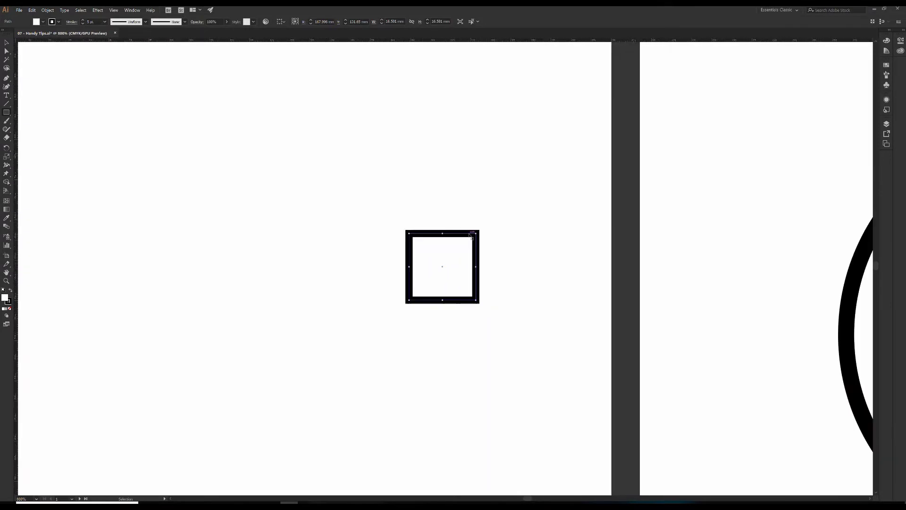
{"action": "key", "text": "ctrl+minus"}
{"action": "key", "text": "ctrl+minus"}
Undo the moves of the square and switch back to the Selection tool.
{"action": "key", "text": "ctrl+z"}
{"action": "key", "text": "ctrl+z"}
{"action": "left_click", "coordinate": [6, 42]}
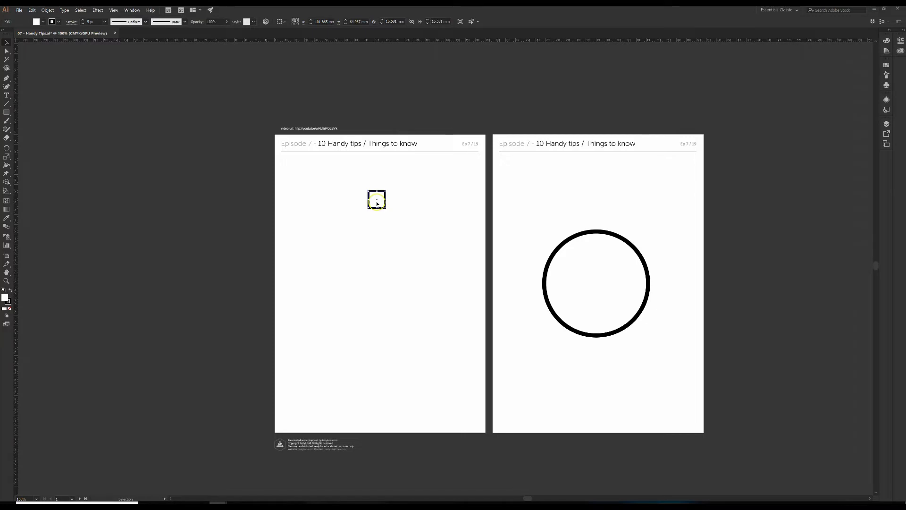
Move the square near the first artboard's upper-left corner, at about X 52.5 mm, Y 46 mm, and fit the artboard in the window.
{"action": "left_click_drag", "start_coordinate": [371, 200], "coordinate": [320, 173]}
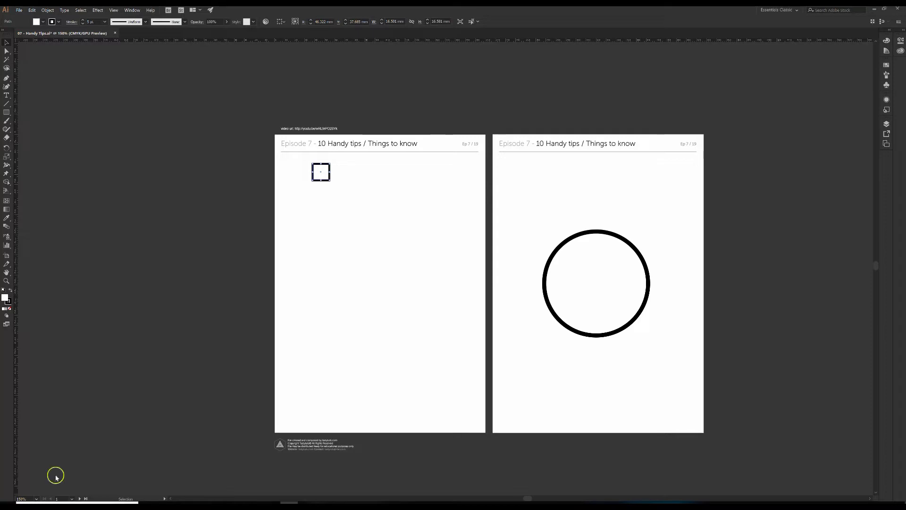
{"action": "left_click_drag", "start_coordinate": [322, 173], "coordinate": [328, 181]}
{"action": "key", "text": "ctrl+="}
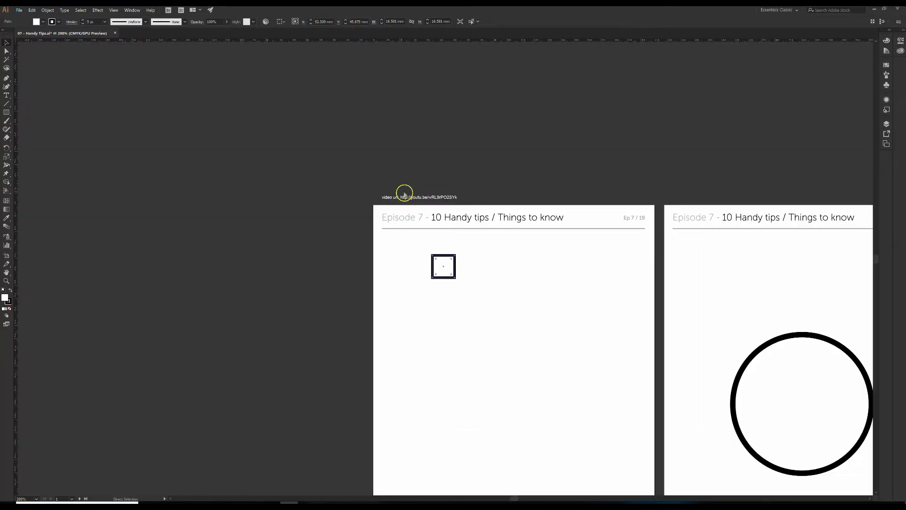
{"action": "key", "text": "ctrl+0"}
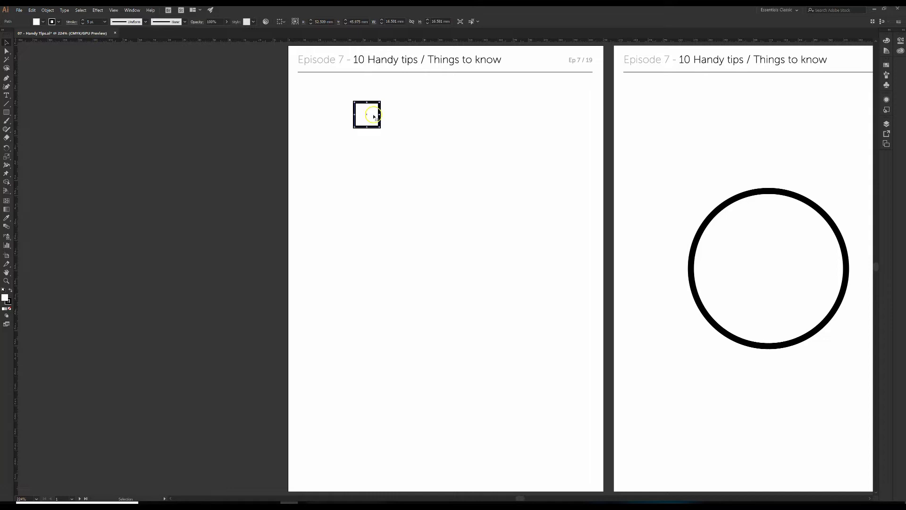
Paste copies of the square and arrange them beside the original as a loose row of eight squares beneath the first artboard's heading.
{"action": "left_click", "coordinate": [396, 114]}
{"action": "key", "text": "ctrl+v"}
{"action": "left_click_drag", "start_coordinate": [442, 252], "coordinate": [406, 112]}
{"action": "key", "text": "ctrl+v"}
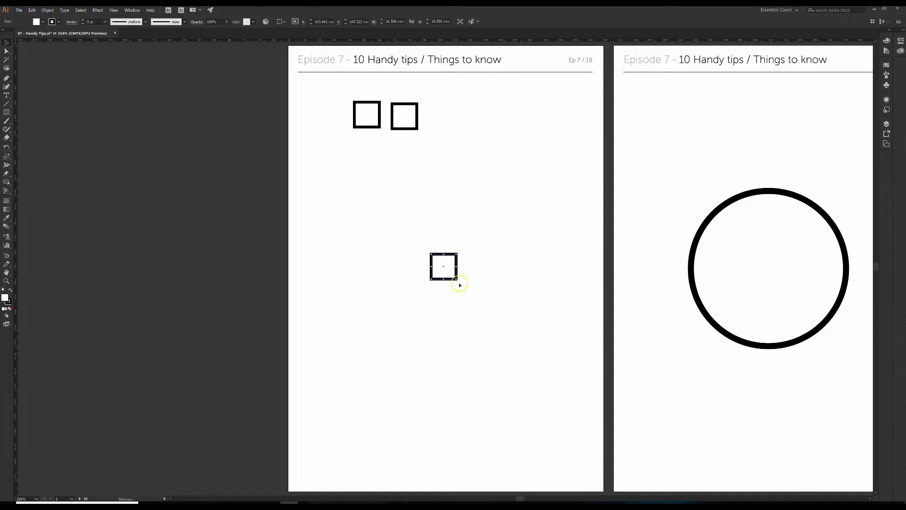
{"action": "left_click_drag", "start_coordinate": [454, 269], "coordinate": [456, 124]}
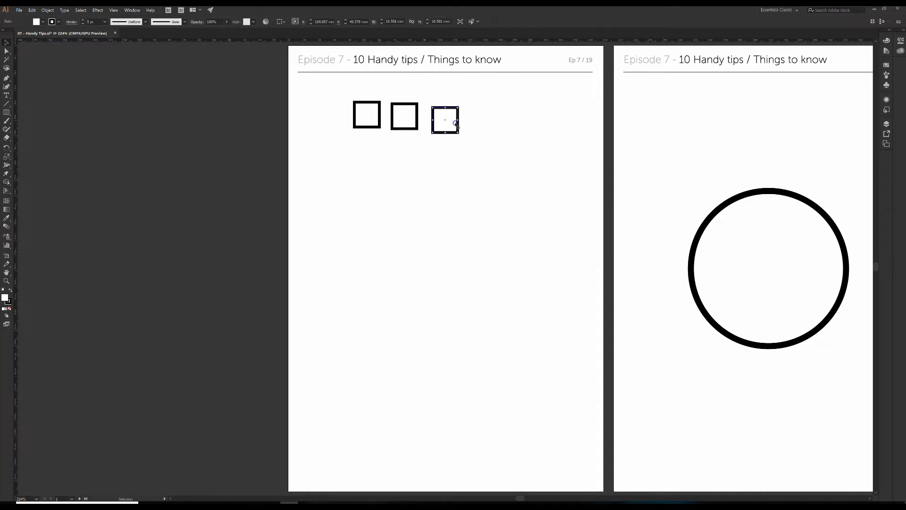
{"action": "key", "text": "ctrl+v"}
{"action": "left_click_drag", "start_coordinate": [449, 269], "coordinate": [481, 126]}
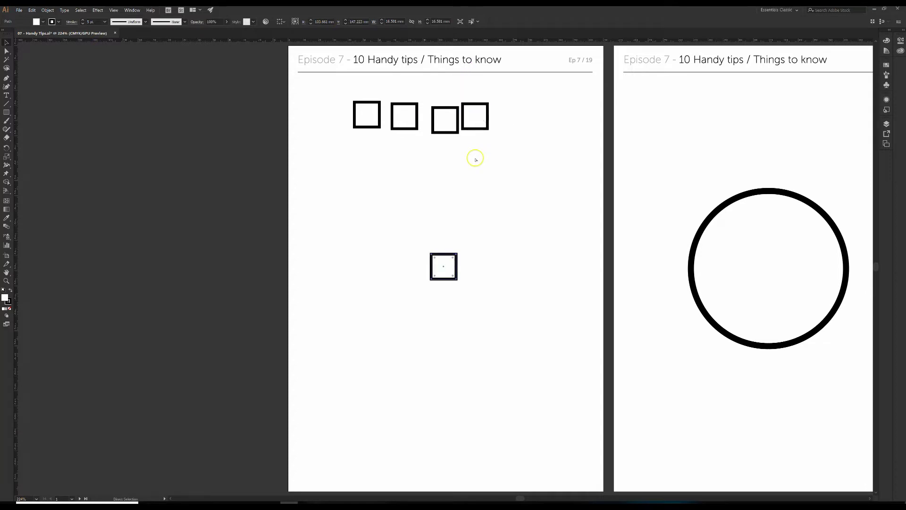
{"action": "left_click_drag", "start_coordinate": [450, 271], "coordinate": [523, 122]}
{"action": "left_click_drag", "start_coordinate": [450, 270], "coordinate": [583, 110]}
Place more copies to form a second row of seven squares and one square beneath it, then deselect.
{"action": "left_click", "coordinate": [455, 263]}
{"action": "left_click_drag", "start_coordinate": [431, 262], "coordinate": [351, 201]}
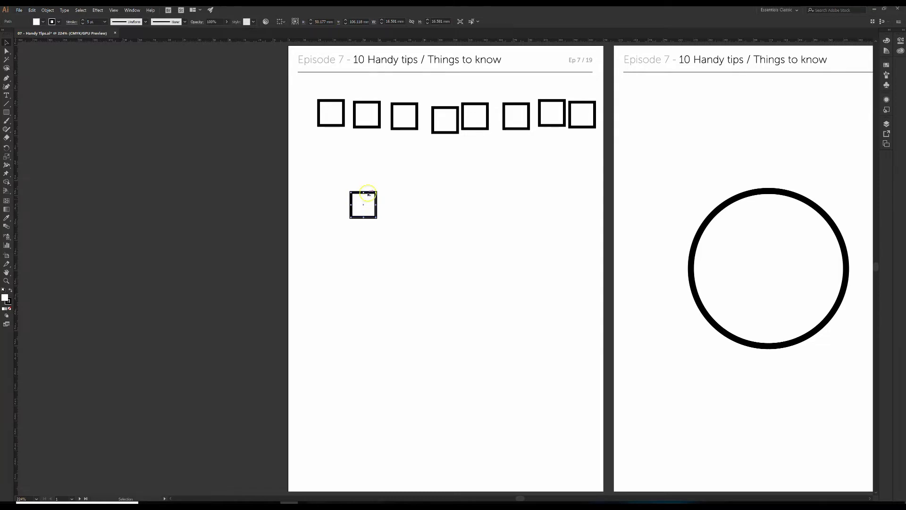
{"action": "left_click_drag", "start_coordinate": [368, 192], "coordinate": [523, 193]}
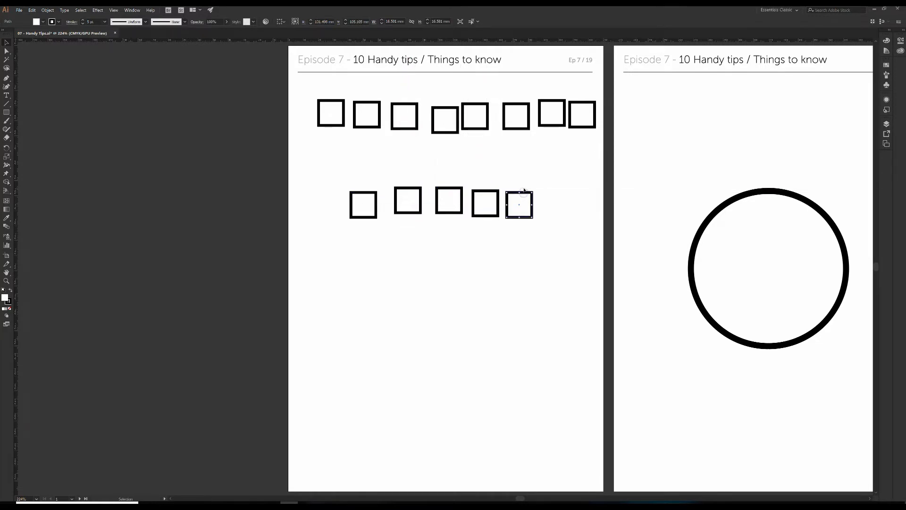
{"action": "left_click_drag", "start_coordinate": [517, 192], "coordinate": [330, 262]}
{"action": "left_click", "coordinate": [353, 257]}
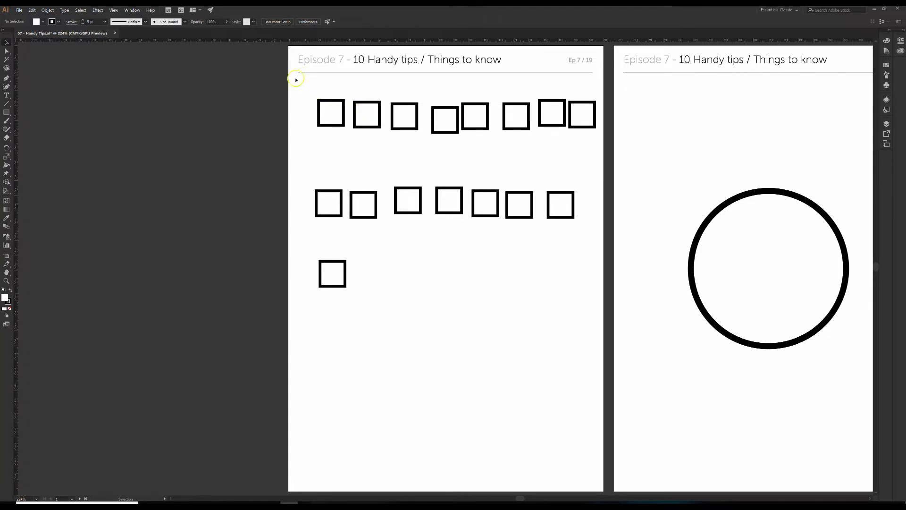
Marquee-select the top row of squares, the left-hand squares of all rows and finally every square, then clear the selection.
{"action": "left_click_drag", "start_coordinate": [356, 113], "coordinate": [609, 162]}
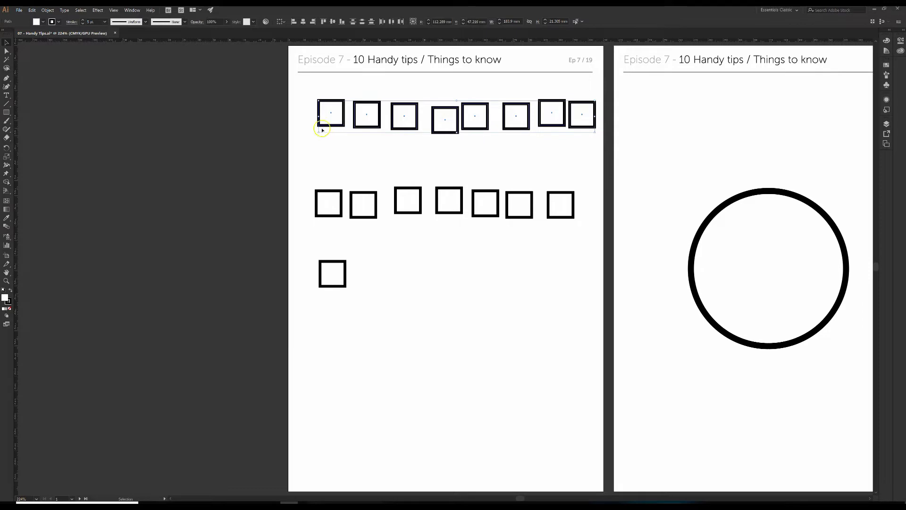
{"action": "left_click_drag", "start_coordinate": [299, 92], "coordinate": [460, 323]}
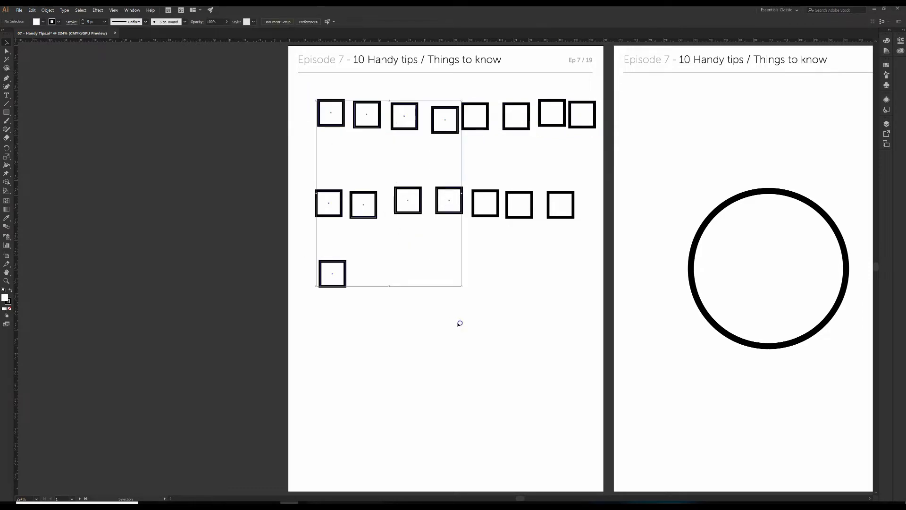
{"action": "left_click_drag", "start_coordinate": [311, 91], "coordinate": [615, 355]}
{"action": "left_click", "coordinate": [384, 310]}
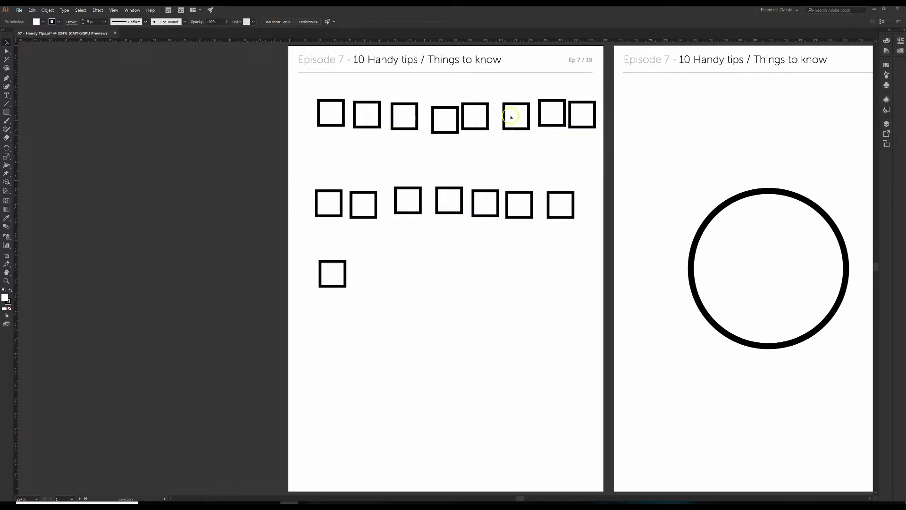
Select the second, fourth, sixth and eighth squares of the top row together and move them down about 15 mm.
{"action": "left_click", "coordinate": [371, 107]}
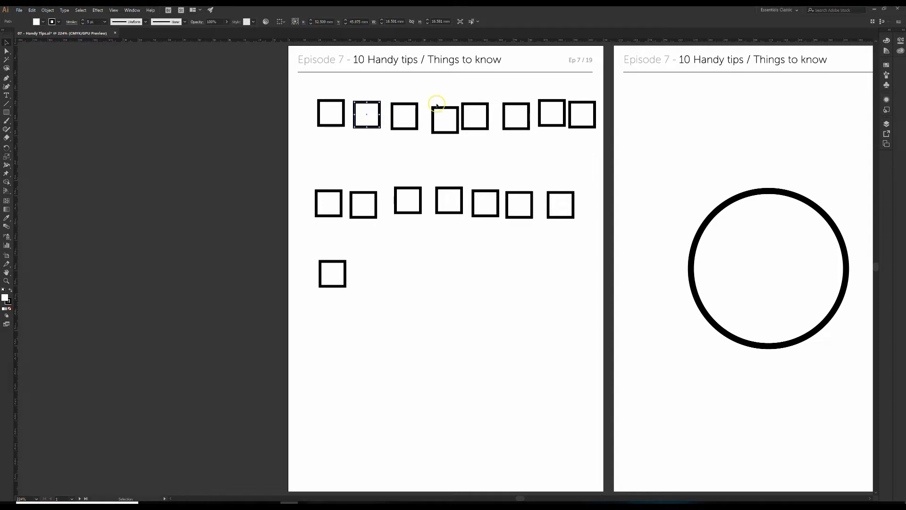
{"action": "left_click", "coordinate": [448, 113], "text": "shift"}
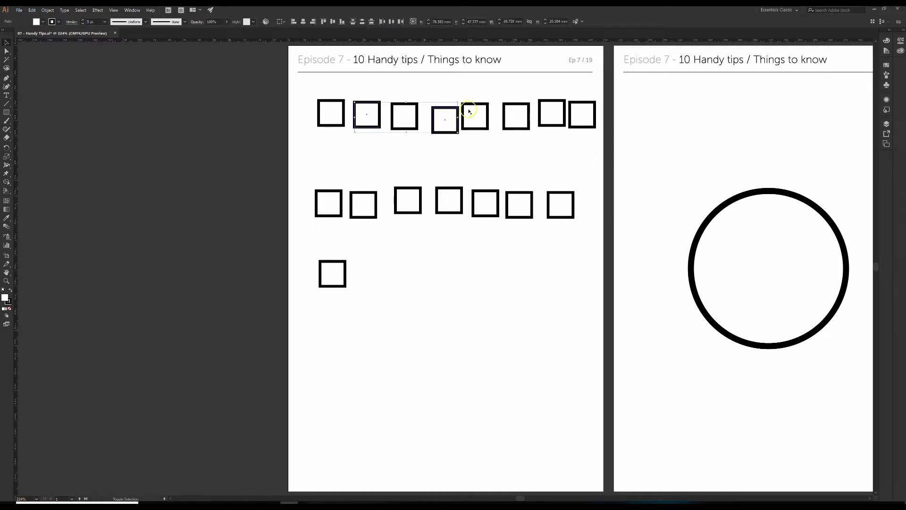
{"action": "left_click", "coordinate": [582, 106], "text": "shift"}
{"action": "left_click_drag", "start_coordinate": [444, 133], "coordinate": [444, 158]}
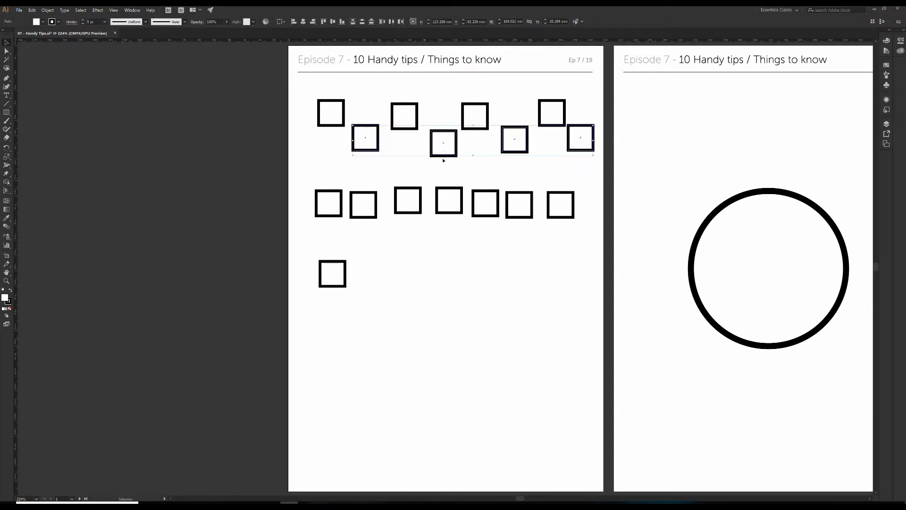
{"action": "left_click", "coordinate": [310, 171]}
{"action": "left_click", "coordinate": [326, 193]}
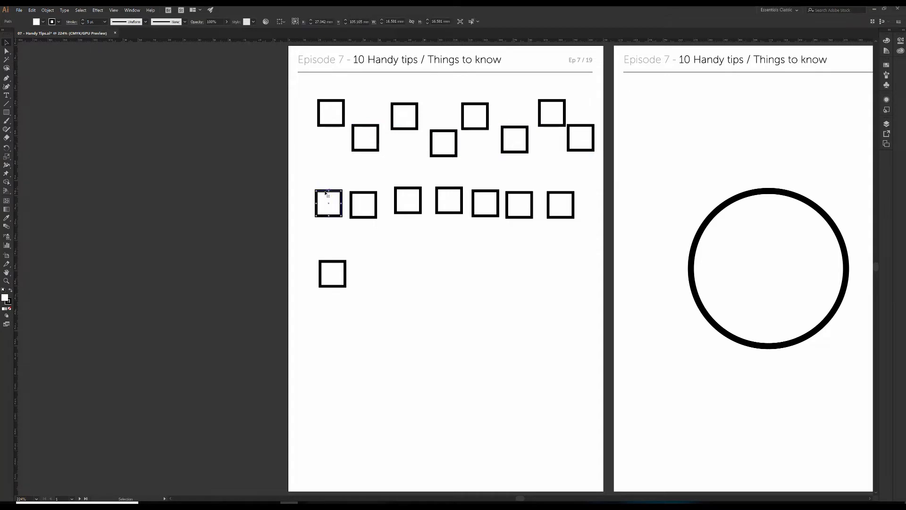
{"action": "left_click", "coordinate": [407, 189], "text": "shift"}
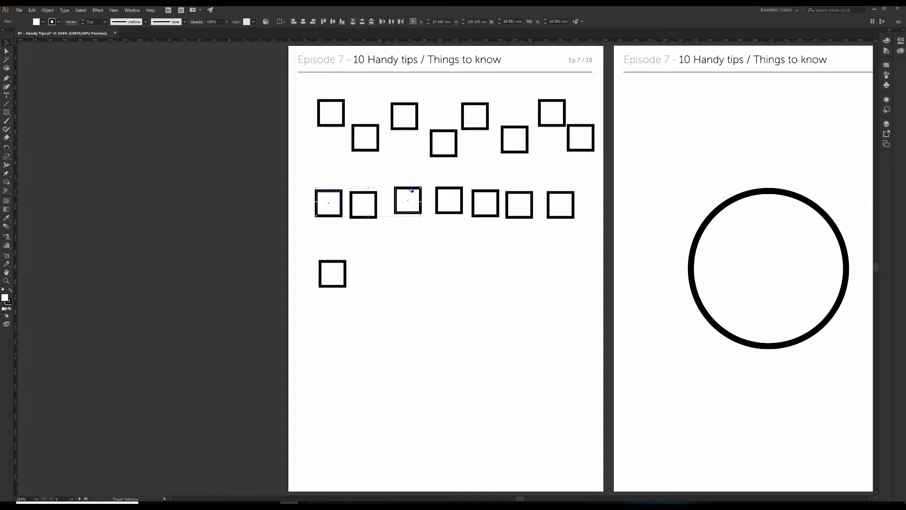
{"action": "left_click", "coordinate": [497, 195], "text": "shift"}
{"action": "left_click", "coordinate": [557, 192], "text": "shift"}
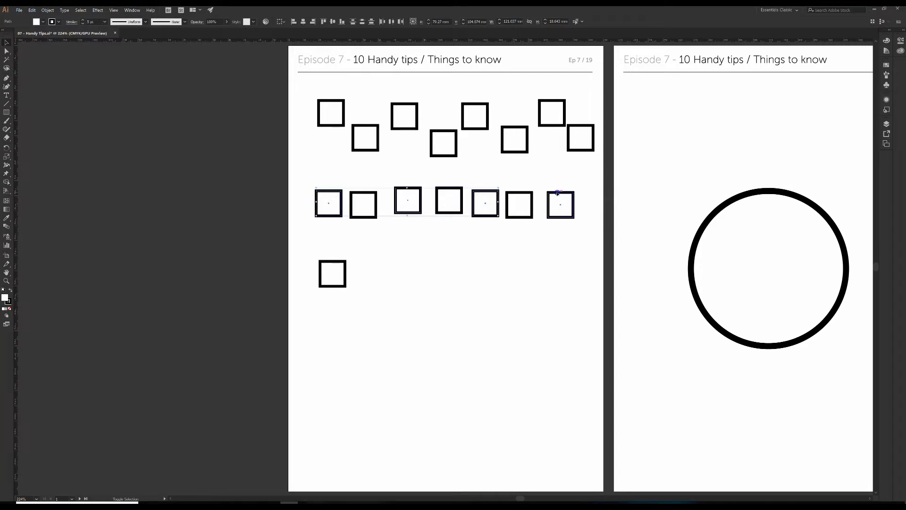
{"action": "double_click", "coordinate": [556, 192]}
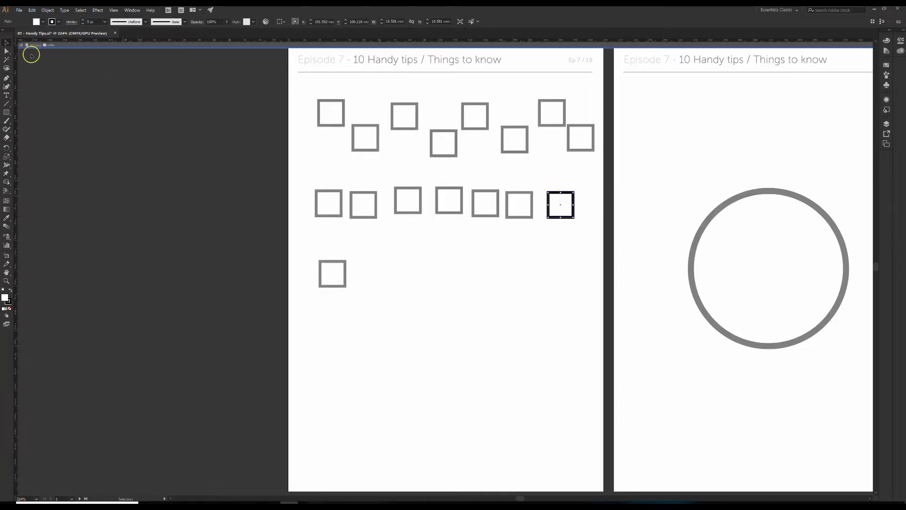
{"action": "left_click", "coordinate": [26, 45]}
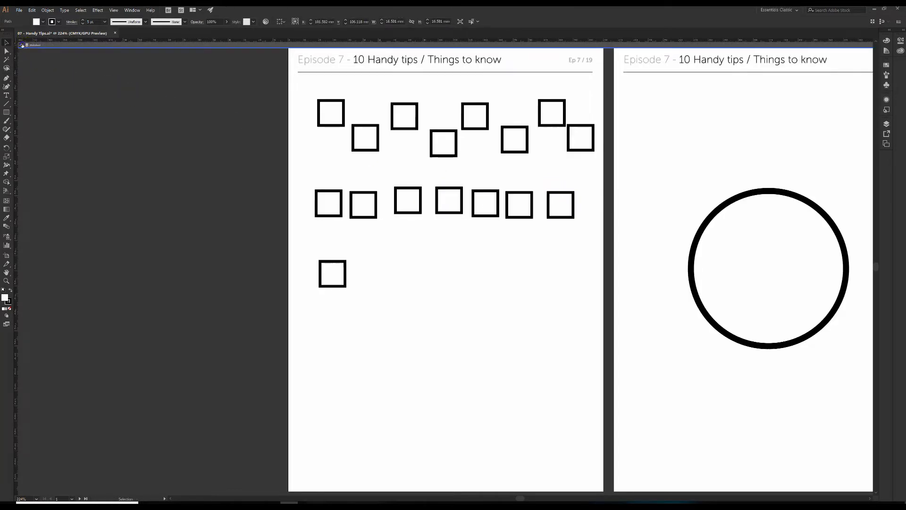
Select the first, third, fifth and seventh squares of the second row together and move them down about 4 mm.
{"action": "left_click", "coordinate": [331, 196]}
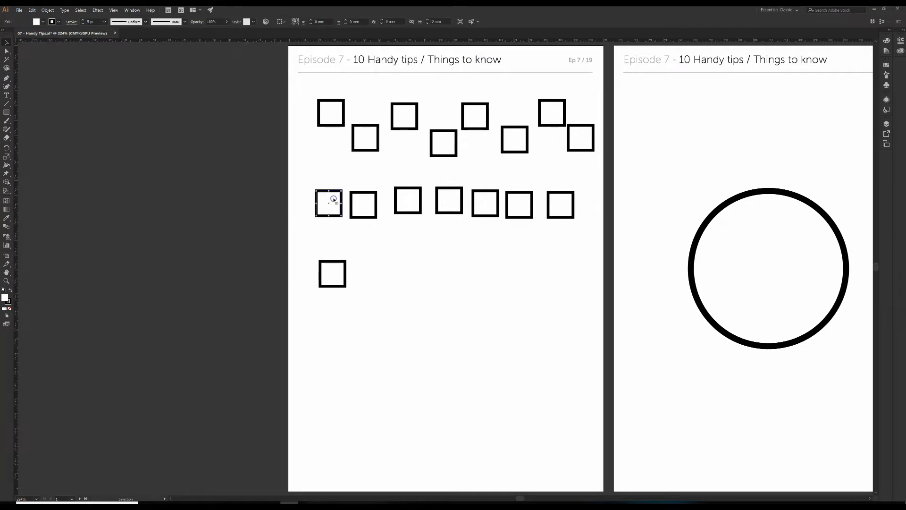
{"action": "left_click", "coordinate": [401, 190], "text": "shift"}
{"action": "left_click", "coordinate": [477, 194], "text": "shift"}
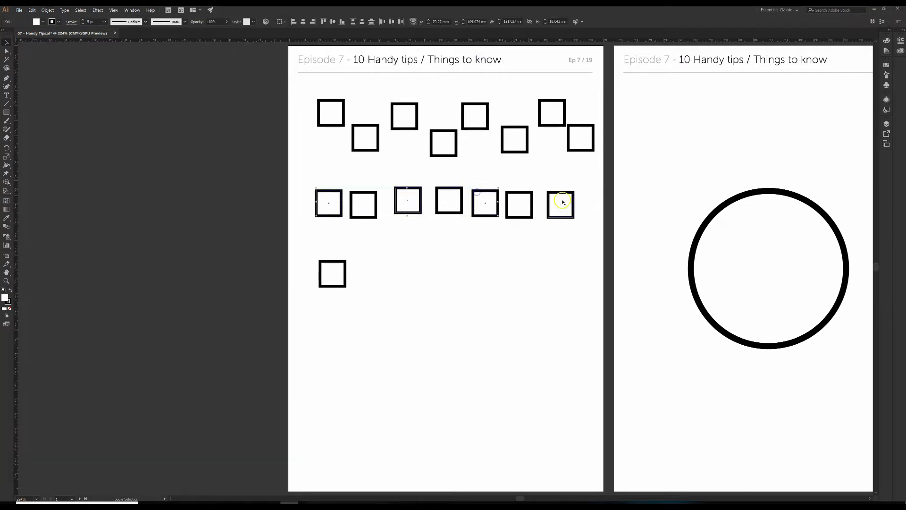
{"action": "left_click", "coordinate": [557, 191], "text": "shift"}
{"action": "left_click_drag", "start_coordinate": [557, 194], "coordinate": [556, 199]}
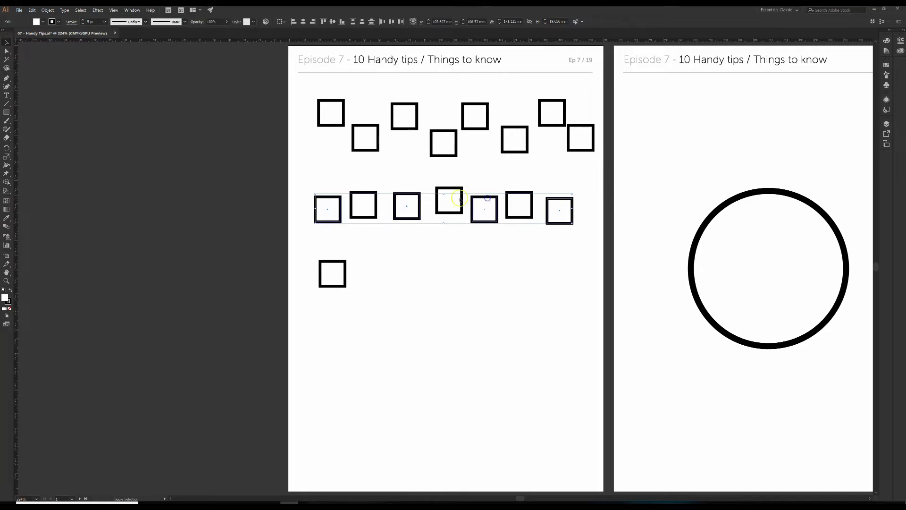
Remove the third and fifth squares from the selection and move the second row's first and last squares up about 12 mm.
{"action": "left_click", "coordinate": [400, 194], "text": "shift"}
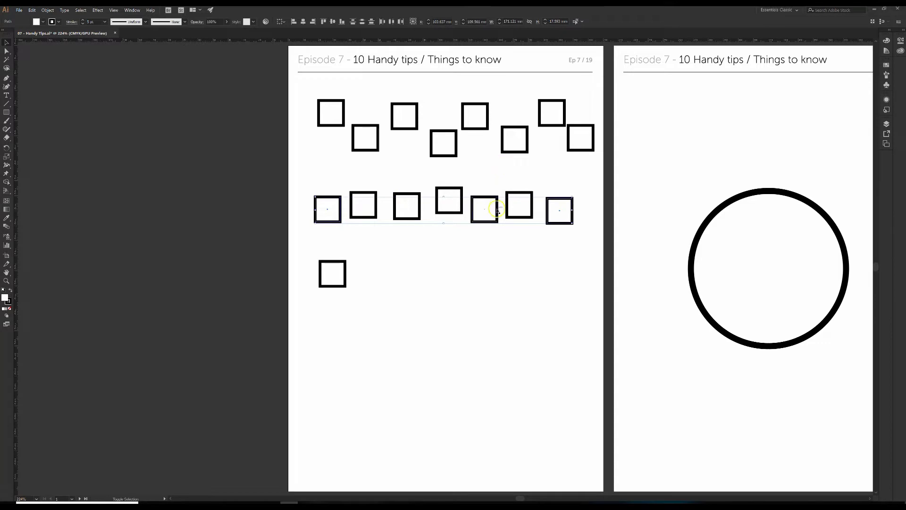
{"action": "left_click_drag", "start_coordinate": [559, 200], "coordinate": [560, 183]}
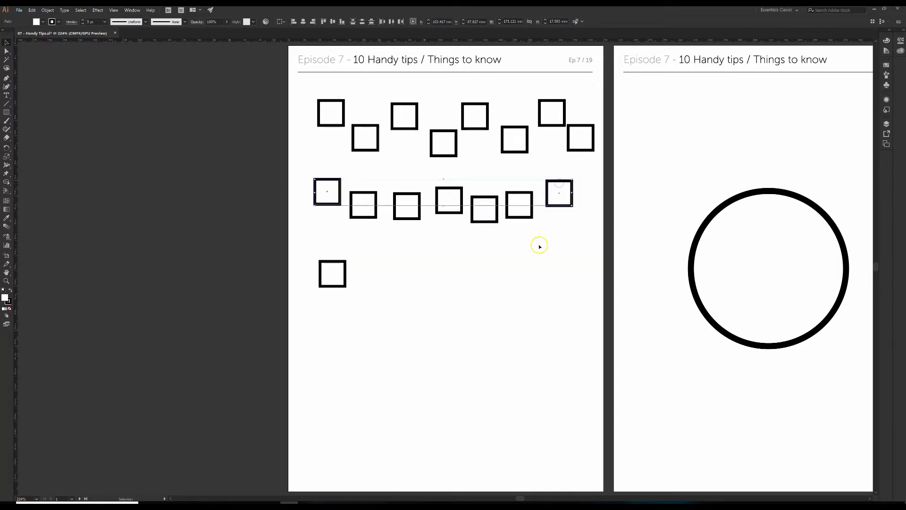
{"action": "left_click", "coordinate": [538, 245]}
Marquee-select all the squares, remove the single square below the second row from the selection and deselect everything.
{"action": "left_click_drag", "start_coordinate": [618, 312], "coordinate": [619, 315]}
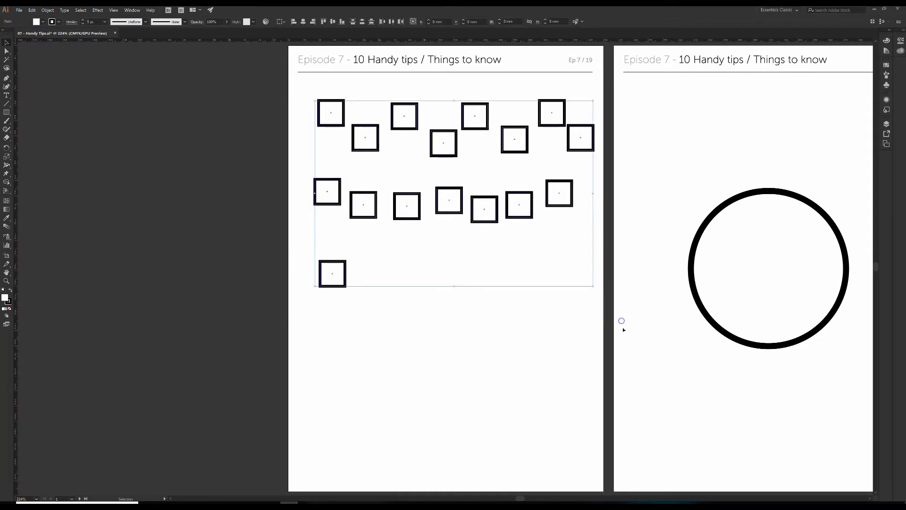
{"action": "left_click", "coordinate": [332, 262], "text": "shift"}
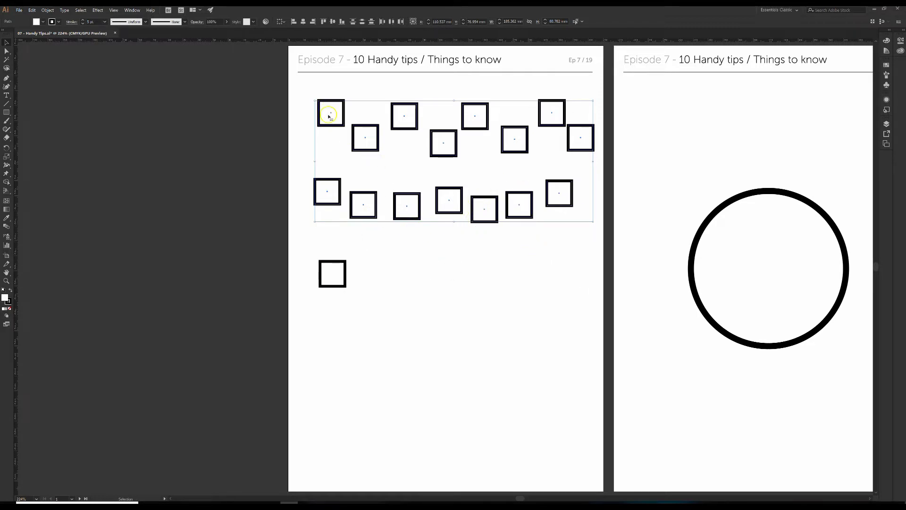
{"action": "left_click", "coordinate": [520, 236]}
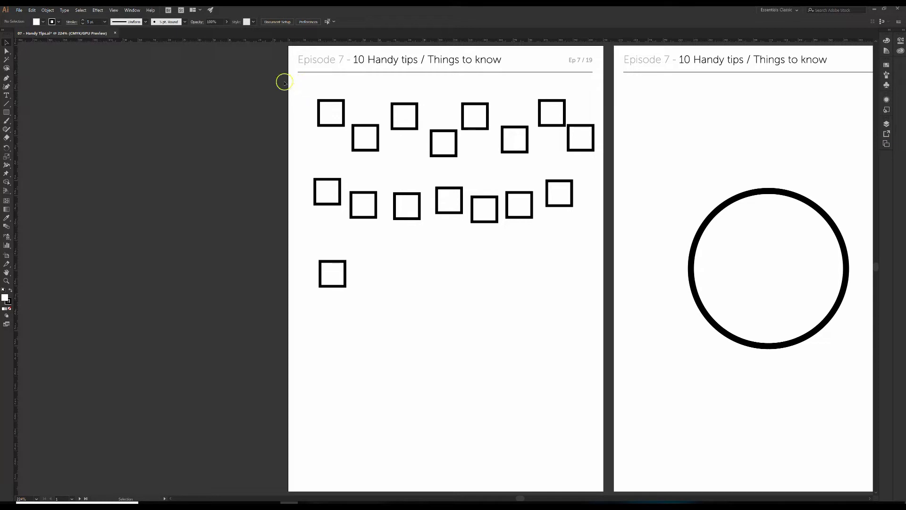
Show the Align panel and leave it floating in the empty canvas area beside the first artboard.
{"action": "left_click", "coordinate": [133, 10]}
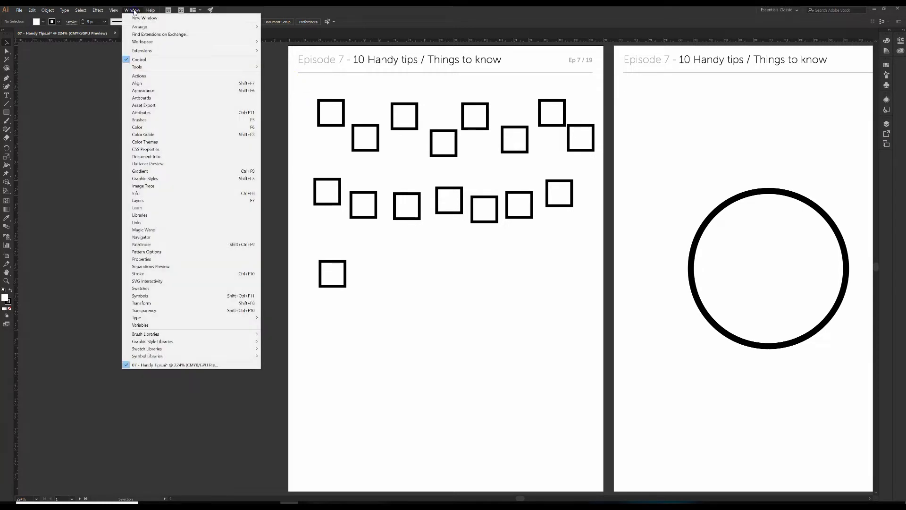
{"action": "left_click", "coordinate": [177, 83]}
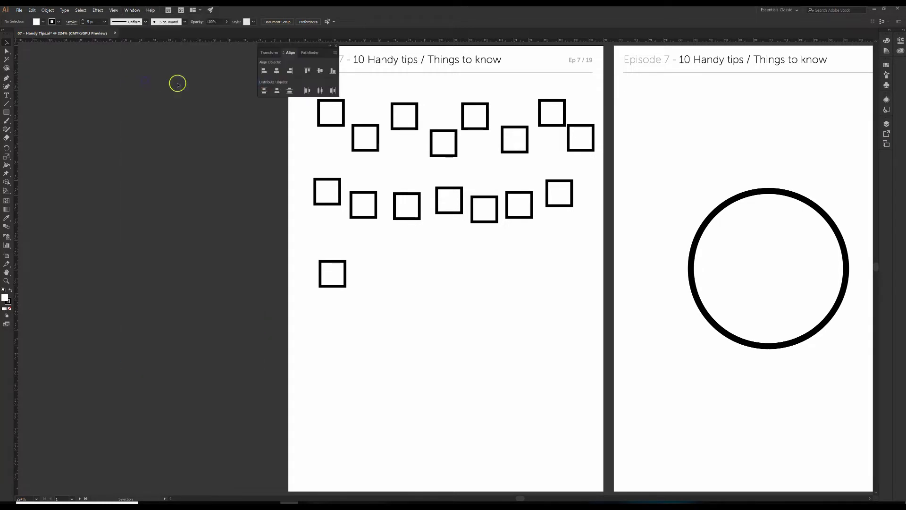
{"action": "left_click_drag", "start_coordinate": [293, 46], "coordinate": [227, 67]}
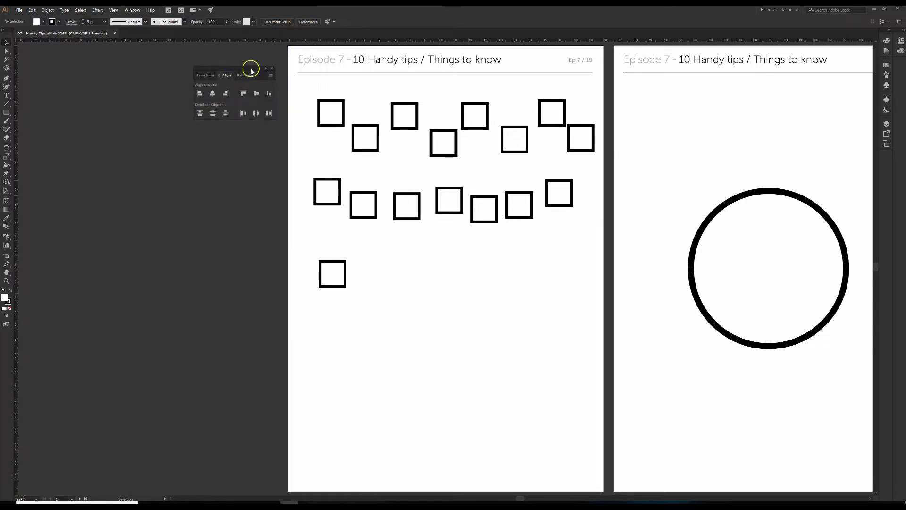
{"action": "left_click_drag", "start_coordinate": [251, 69], "coordinate": [888, 166]}
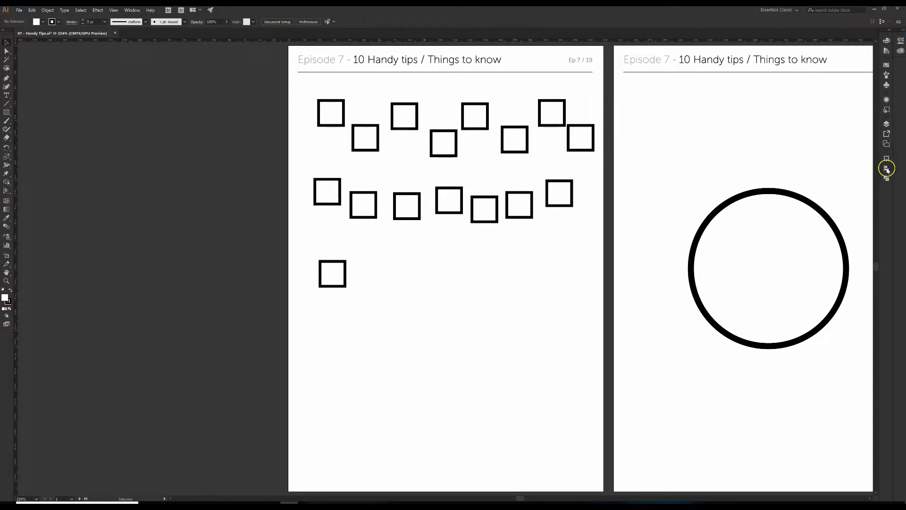
{"action": "left_click", "coordinate": [887, 169]}
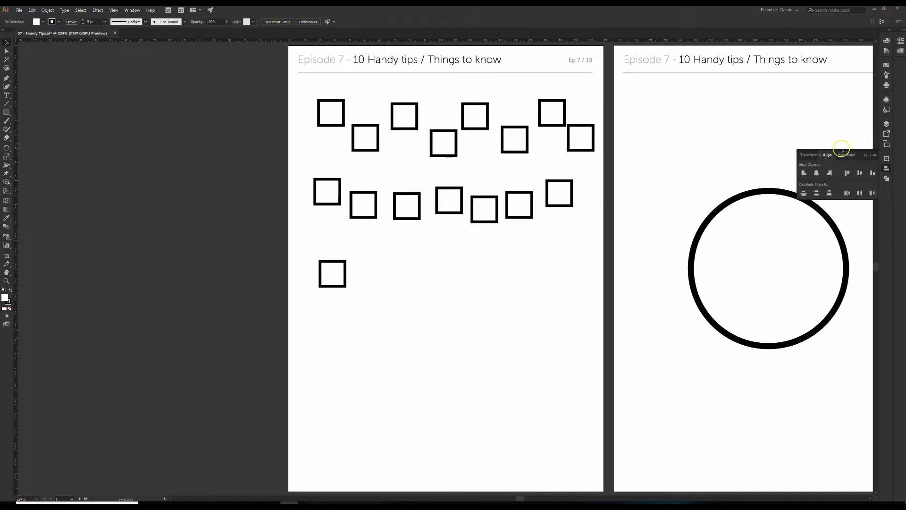
{"action": "left_click_drag", "start_coordinate": [828, 157], "coordinate": [108, 64]}
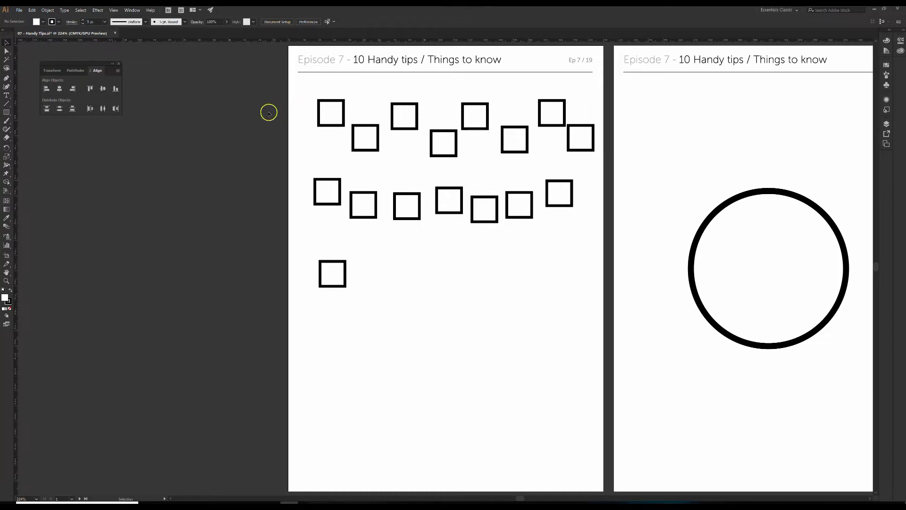
Duplicate the single square below the second row into a loose, uneven vertical column of five squares.
{"action": "left_click_drag", "start_coordinate": [468, 150], "coordinate": [612, 162]}
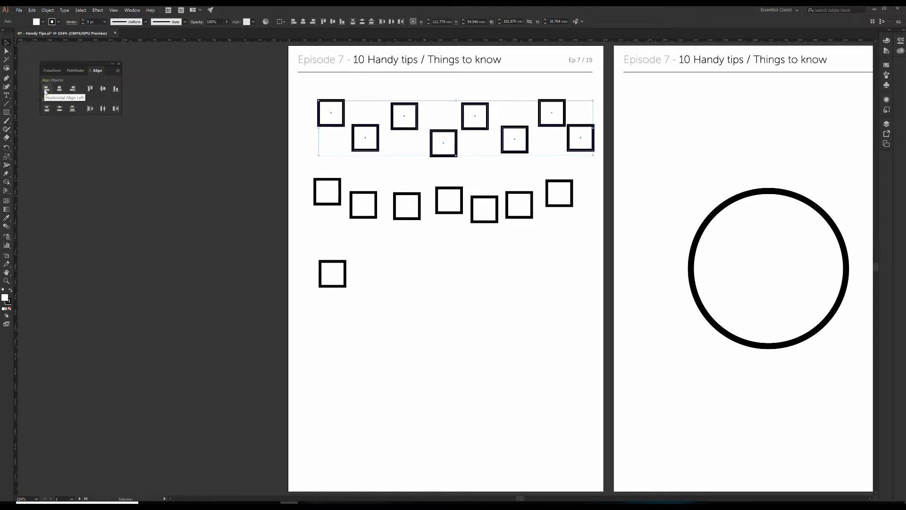
{"action": "left_click", "coordinate": [335, 305]}
{"action": "left_click", "coordinate": [345, 263]}
{"action": "left_click_drag", "start_coordinate": [344, 263], "coordinate": [336, 223]}
{"action": "left_click", "coordinate": [334, 286]}
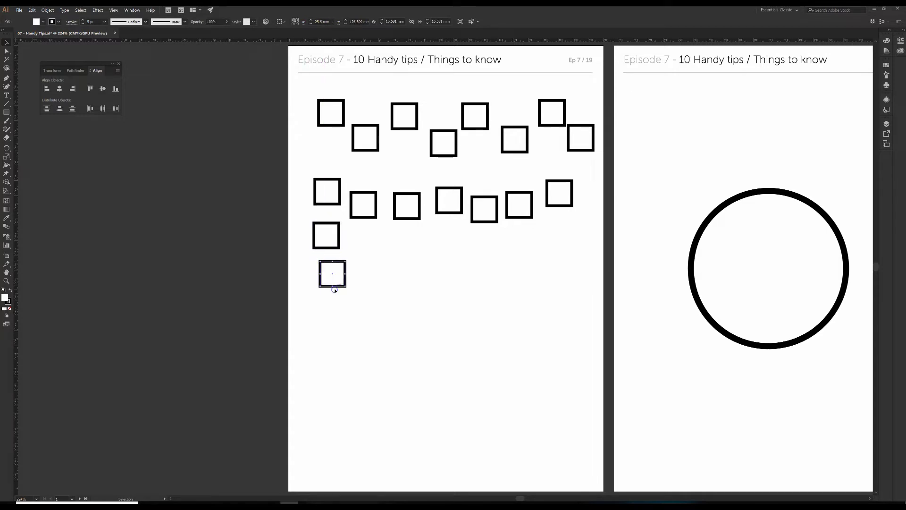
{"action": "left_click", "coordinate": [352, 250]}
{"action": "left_click", "coordinate": [338, 262]}
{"action": "left_click_drag", "start_coordinate": [339, 261], "coordinate": [331, 385]}
Select the column of five squares, move it down about 17 mm and duplicate it across to make three columns.
{"action": "left_click_drag", "start_coordinate": [303, 265], "coordinate": [349, 375]}
{"action": "left_click_drag", "start_coordinate": [298, 243], "coordinate": [374, 394]}
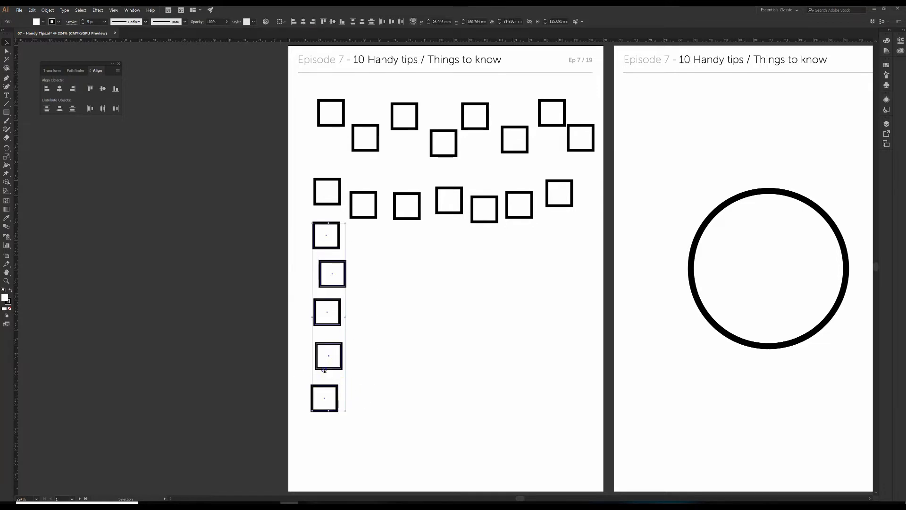
{"action": "left_click", "coordinate": [327, 400]}
{"action": "left_click", "coordinate": [293, 285]}
{"action": "left_click_drag", "start_coordinate": [300, 241], "coordinate": [353, 396]}
{"action": "left_click_drag", "start_coordinate": [338, 288], "coordinate": [338, 313]}
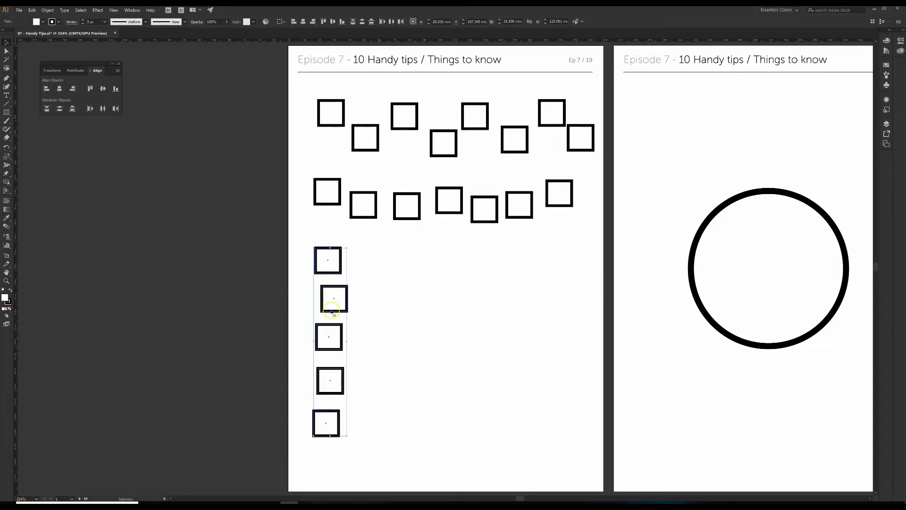
{"action": "left_click_drag", "start_coordinate": [332, 312], "coordinate": [469, 312]}
{"action": "left_click", "coordinate": [547, 300]}
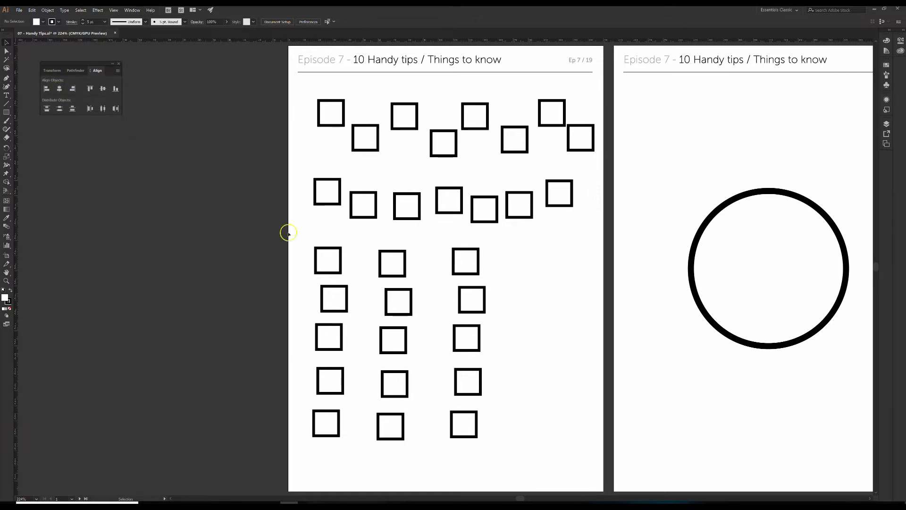
Enlarge the first, third and fifth squares of the first column together to about 21 mm.
{"action": "left_click", "coordinate": [323, 249]}
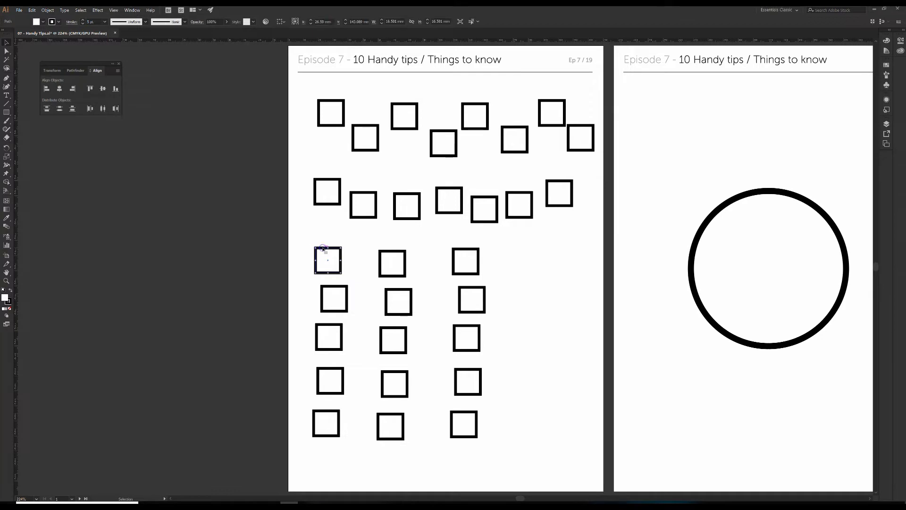
{"action": "left_click", "coordinate": [328, 331], "text": "shift"}
{"action": "left_click", "coordinate": [329, 412], "text": "shift"}
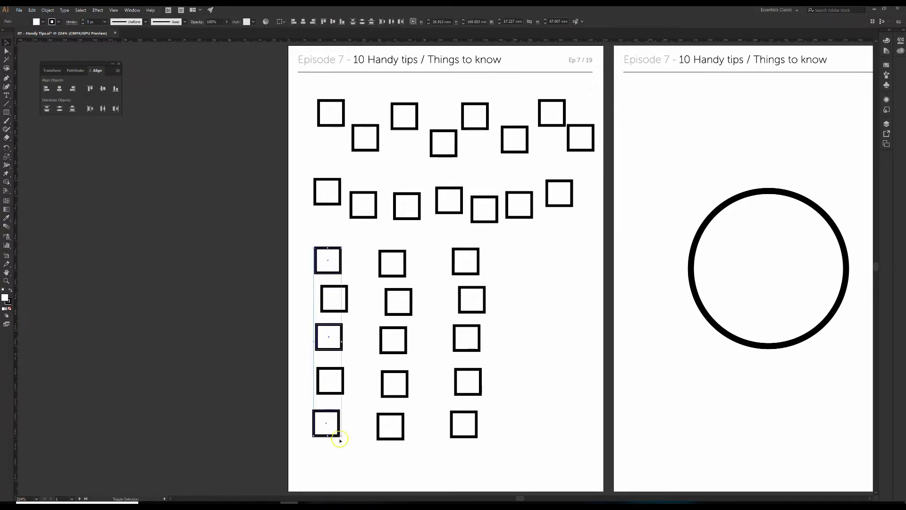
{"action": "left_click", "coordinate": [329, 260]}
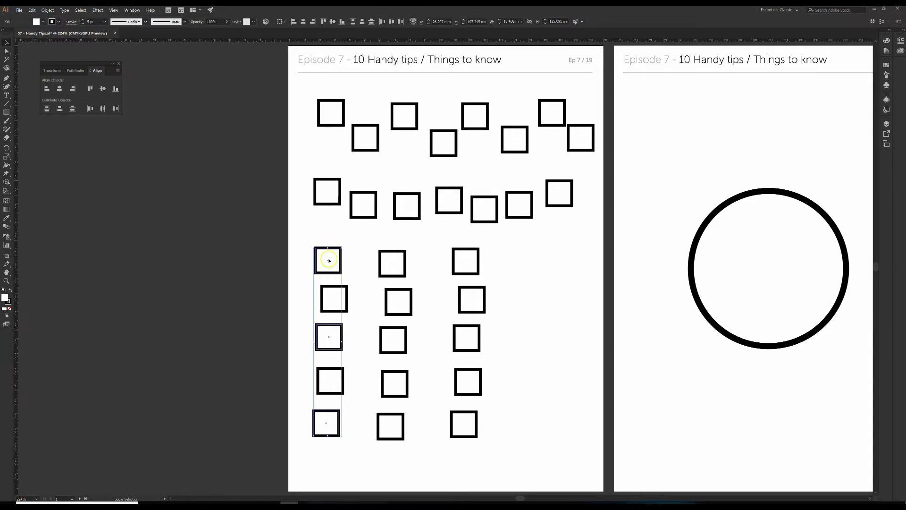
{"action": "left_click_drag", "start_coordinate": [340, 434], "coordinate": [364, 482]}
Move the first column's bottom square up and its second square down between the enlarged squares.
{"action": "left_click", "coordinate": [333, 424]}
{"action": "left_click_drag", "start_coordinate": [336, 455], "coordinate": [323, 422]}
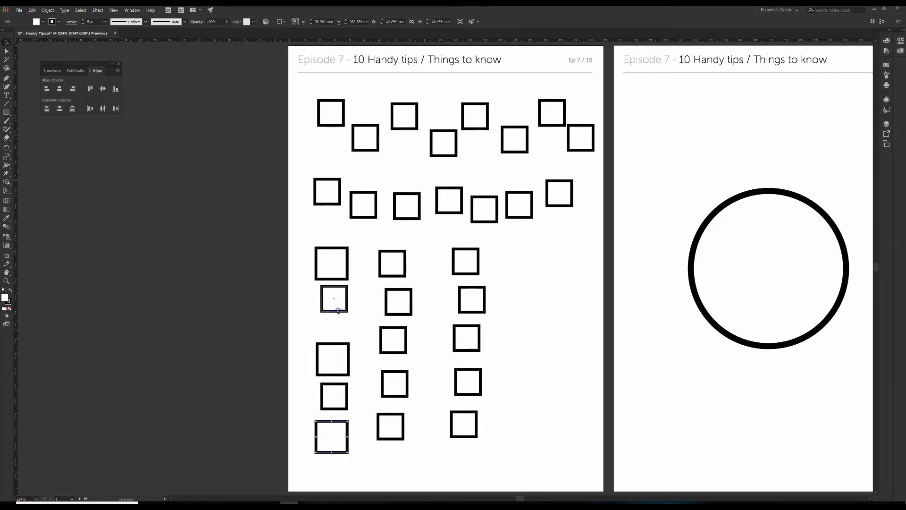
{"action": "left_click_drag", "start_coordinate": [337, 311], "coordinate": [335, 325]}
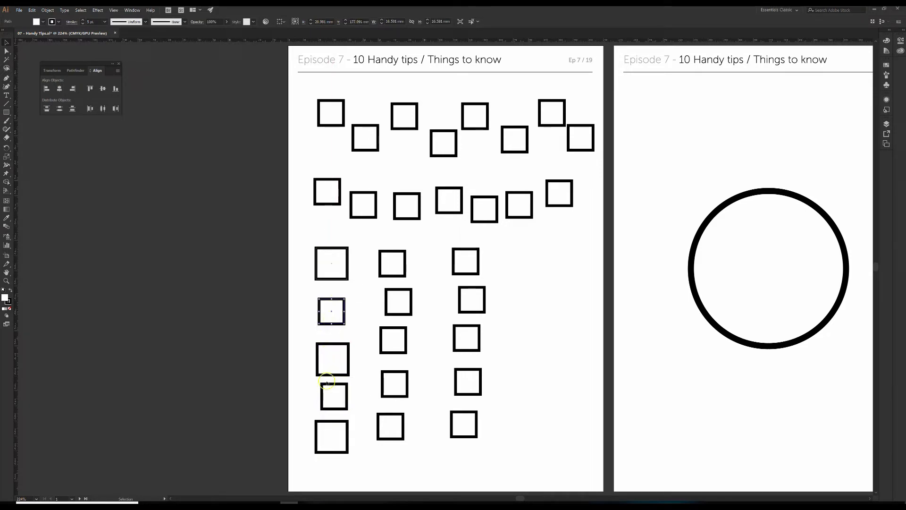
Select the five squares of the first column, align their left edges and deselect them.
{"action": "left_click", "coordinate": [309, 252]}
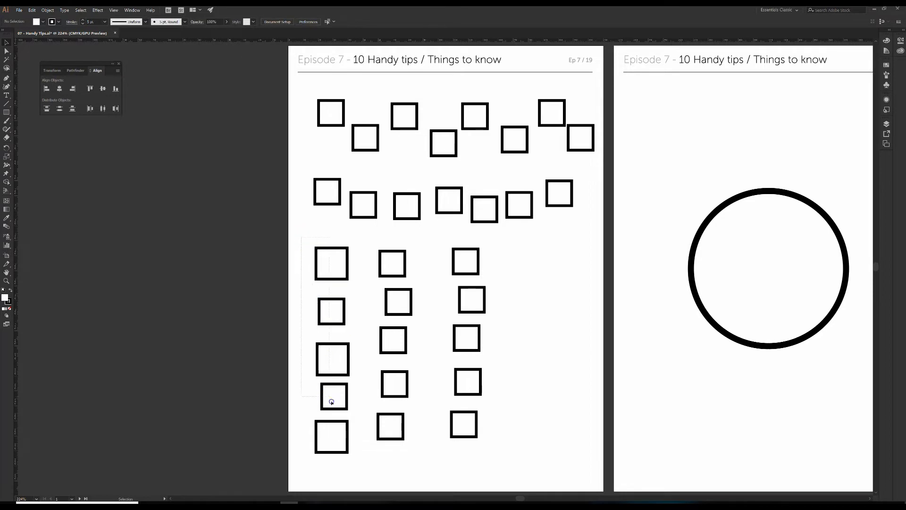
{"action": "left_click_drag", "start_coordinate": [348, 457], "coordinate": [350, 459]}
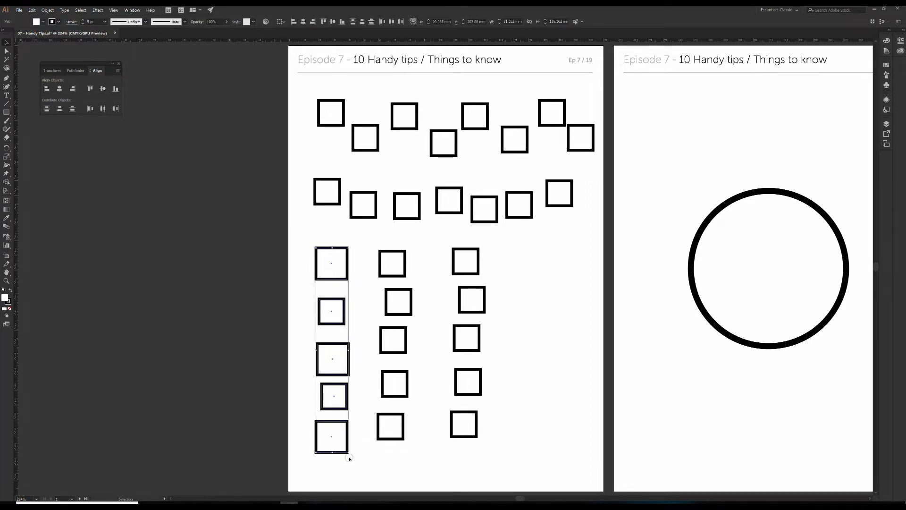
{"action": "left_click", "coordinate": [46, 89]}
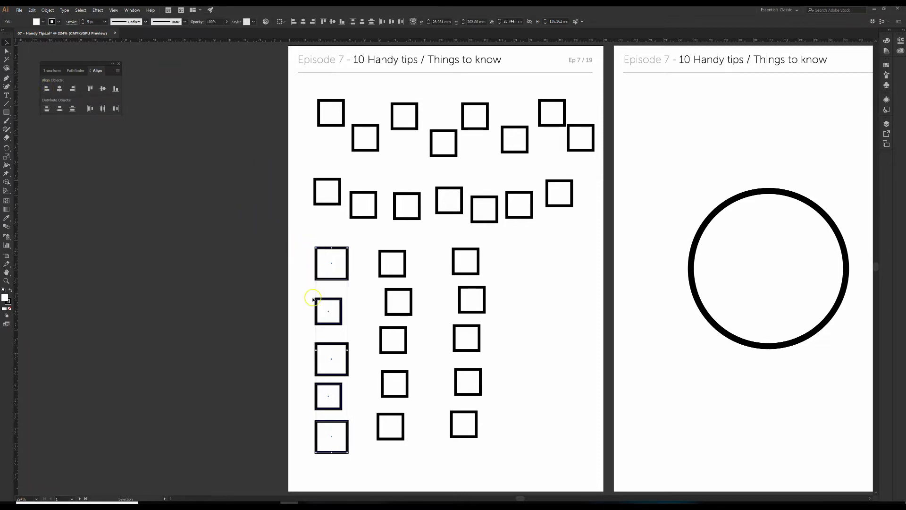
{"action": "left_click", "coordinate": [287, 359]}
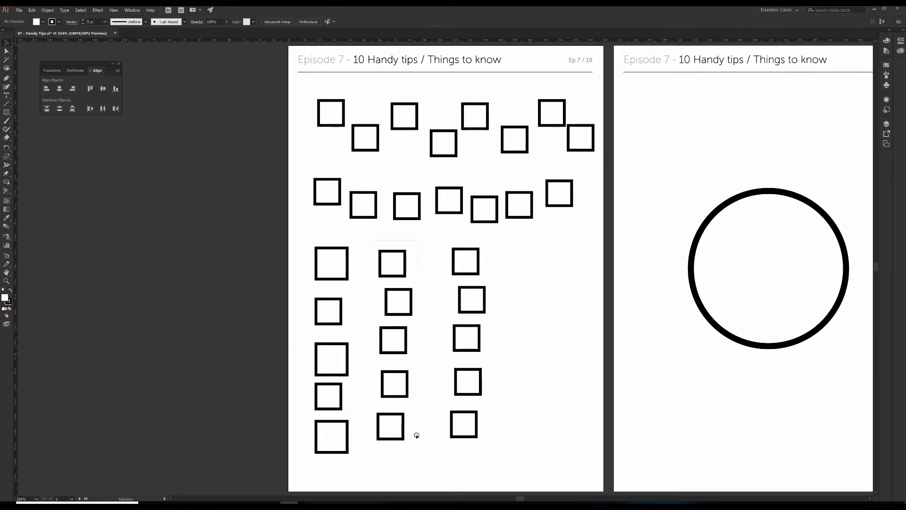
Select the five squares of the second column, align their horizontal centres and deselect them.
{"action": "left_click_drag", "start_coordinate": [417, 437], "coordinate": [416, 437]}
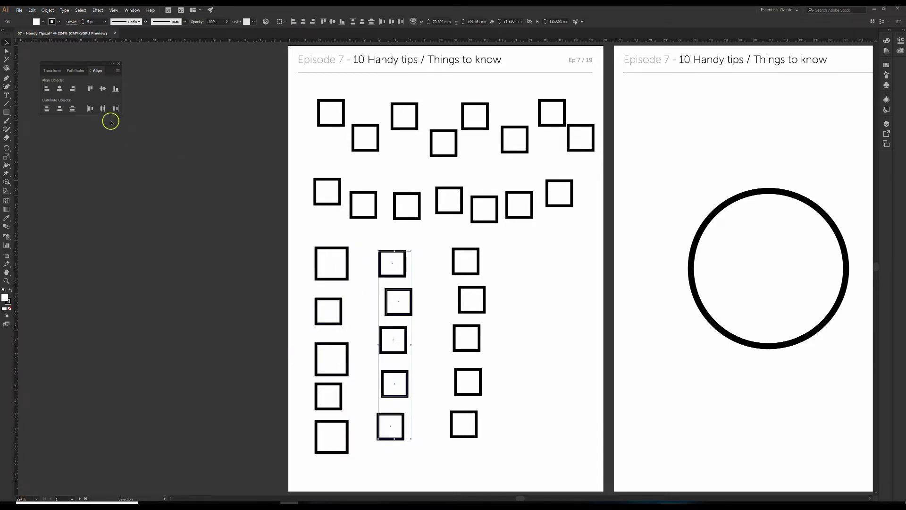
{"action": "left_click", "coordinate": [59, 89]}
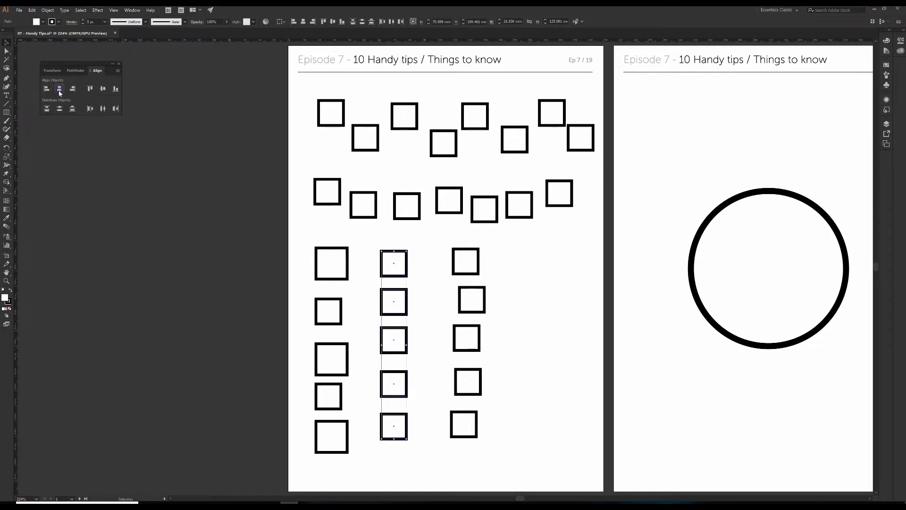
{"action": "left_click", "coordinate": [432, 267]}
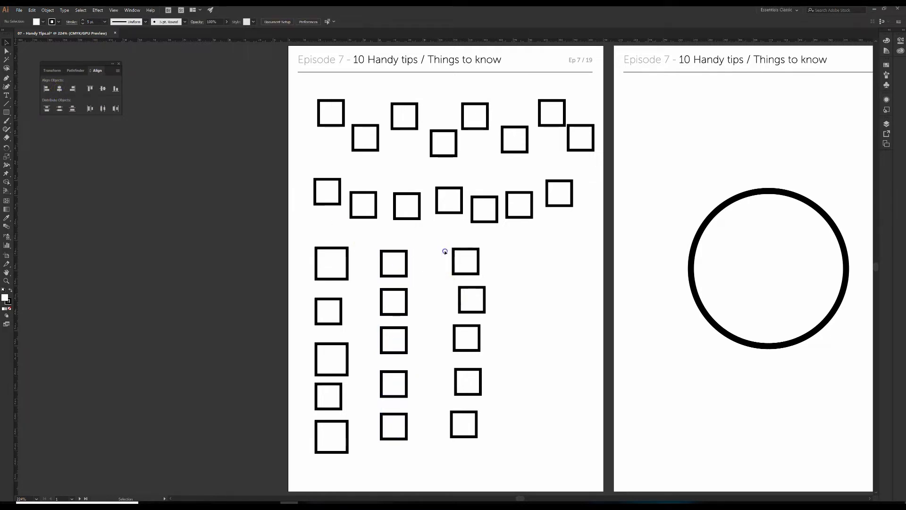
Enlarge the first, third and fifth squares of the third column together.
{"action": "mouse_move", "coordinate": [443, 244]}
{"action": "left_mouse_down"}
{"action": "mouse_move", "coordinate": [496, 417]}
{"action": "mouse_move", "coordinate": [441, 229]}
{"action": "left_mouse_up"}
{"action": "left_click_drag", "start_coordinate": [481, 275], "coordinate": [479, 275]}
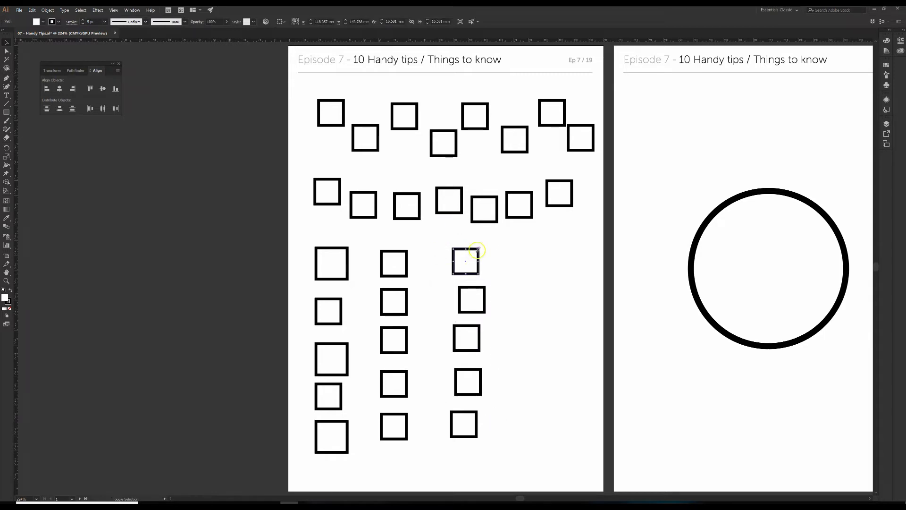
{"action": "left_click", "coordinate": [460, 331], "text": "shift"}
{"action": "left_click", "coordinate": [463, 413], "text": "shift"}
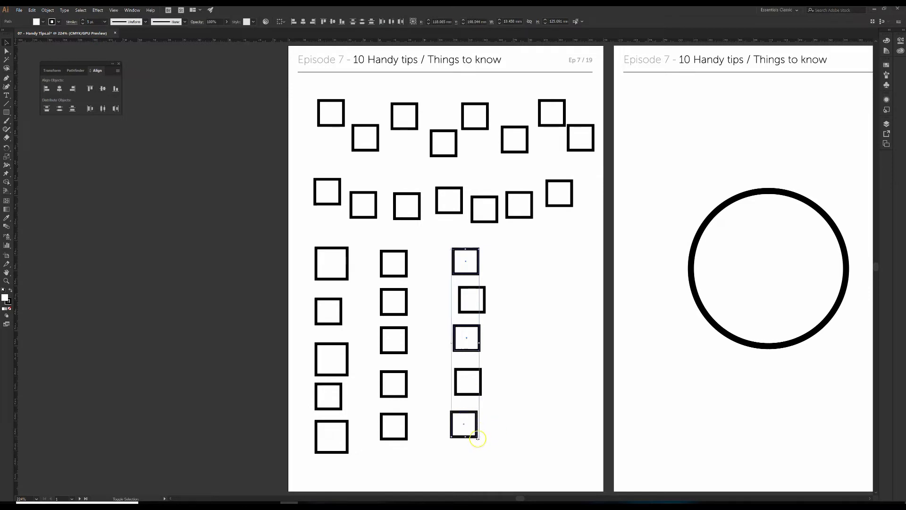
{"action": "left_click_drag", "start_coordinate": [478, 437], "coordinate": [542, 486]}
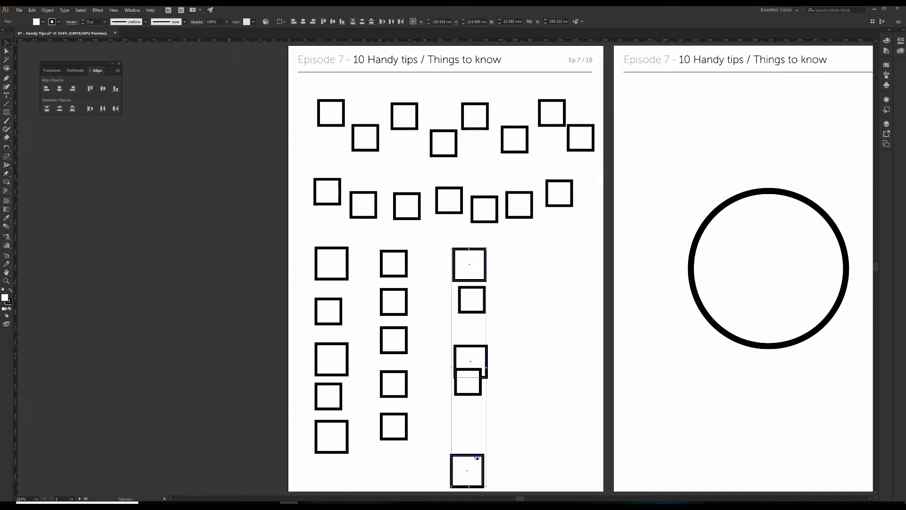
Move the third column's enlarged squares up and adjust its bottom and top squares so none overlap.
{"action": "left_click_drag", "start_coordinate": [477, 457], "coordinate": [474, 415]}
{"action": "left_click", "coordinate": [504, 410]}
{"action": "left_click", "coordinate": [466, 259]}
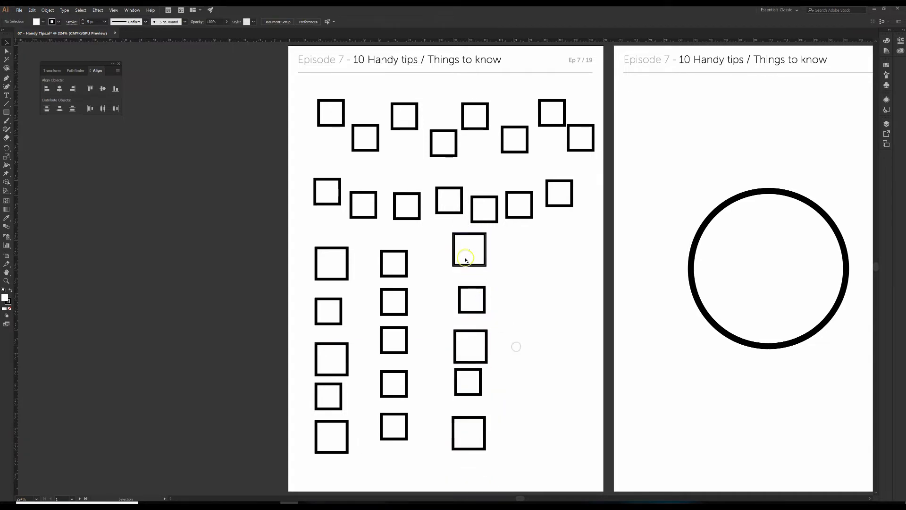
{"action": "left_click_drag", "start_coordinate": [465, 263], "coordinate": [467, 270]}
Align the right edges of the third column's five squares and shift the column slightly down and to the left.
{"action": "left_click", "coordinate": [504, 279]}
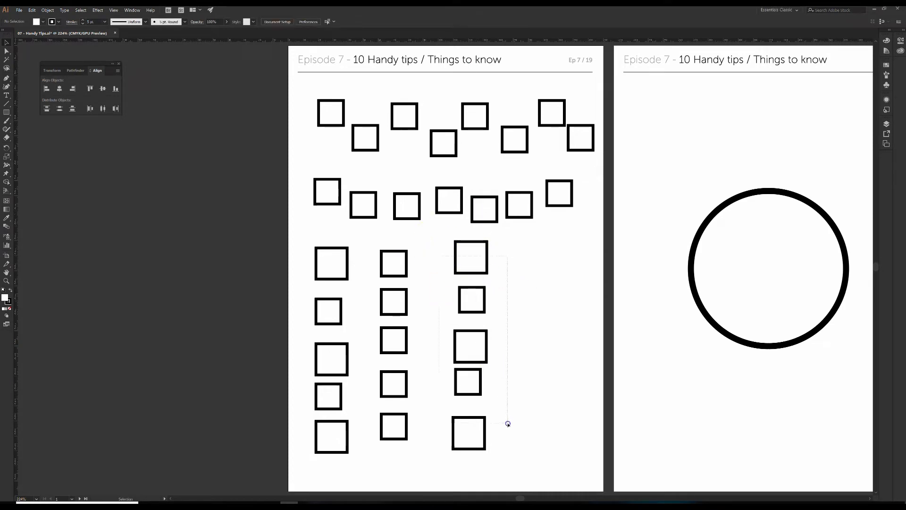
{"action": "left_click_drag", "start_coordinate": [508, 423], "coordinate": [508, 424]}
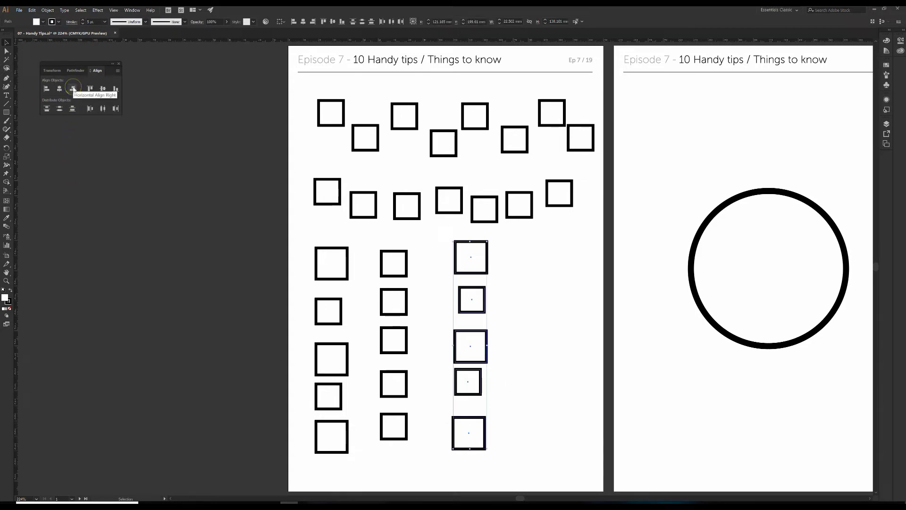
{"action": "left_click", "coordinate": [73, 89]}
{"action": "left_click", "coordinate": [515, 316]}
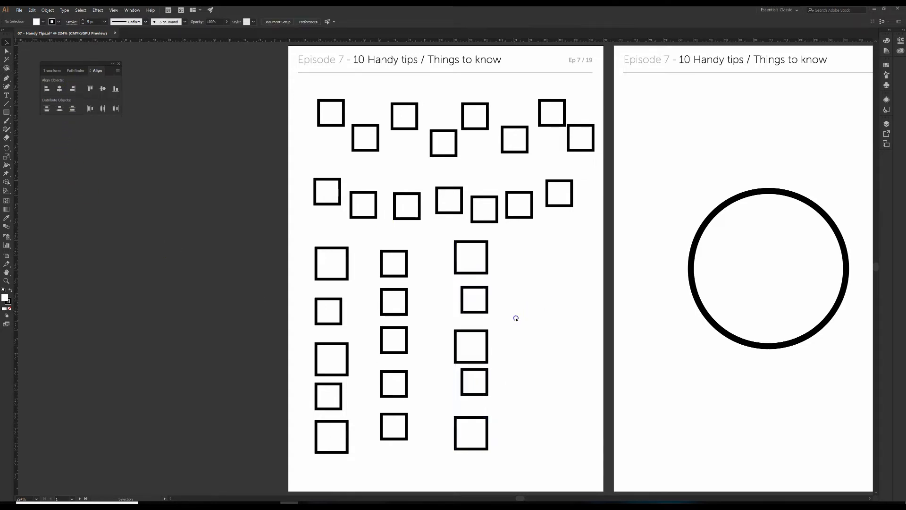
{"action": "left_click_drag", "start_coordinate": [439, 253], "coordinate": [467, 429]}
{"action": "left_click", "coordinate": [542, 377]}
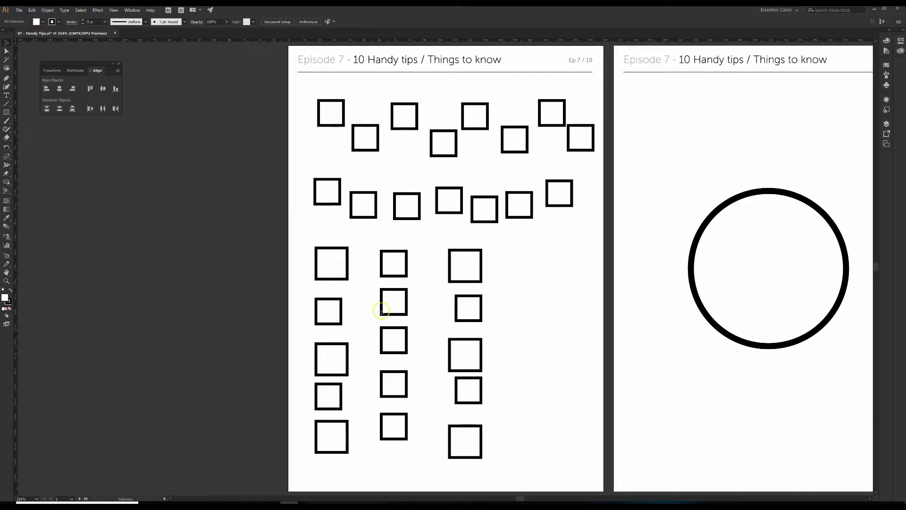
Select the first column's five squares, distribute them vertically by their top edges and deselect them.
{"action": "left_click_drag", "start_coordinate": [300, 250], "coordinate": [404, 461]}
{"action": "left_click_drag", "start_coordinate": [347, 461], "coordinate": [346, 461]}
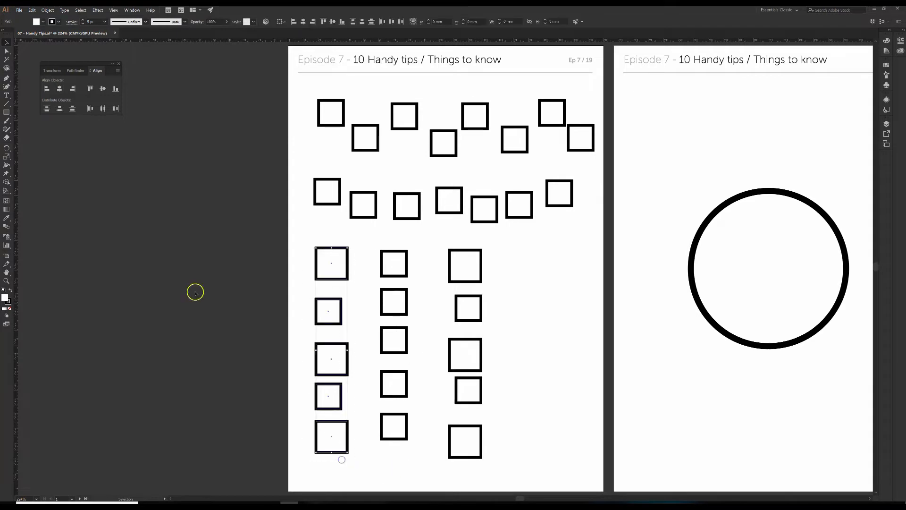
{"action": "left_click", "coordinate": [46, 109]}
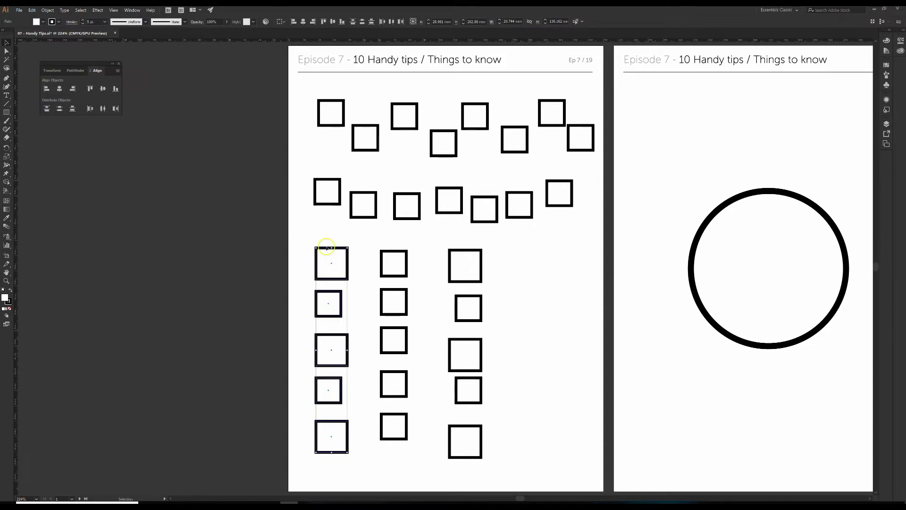
{"action": "left_click", "coordinate": [323, 298]}
{"action": "left_click", "coordinate": [327, 333]}
{"action": "left_click", "coordinate": [352, 335]}
Distribute the second column's five squares vertically by their centres and deselect them.
{"action": "left_click_drag", "start_coordinate": [375, 253], "coordinate": [399, 429]}
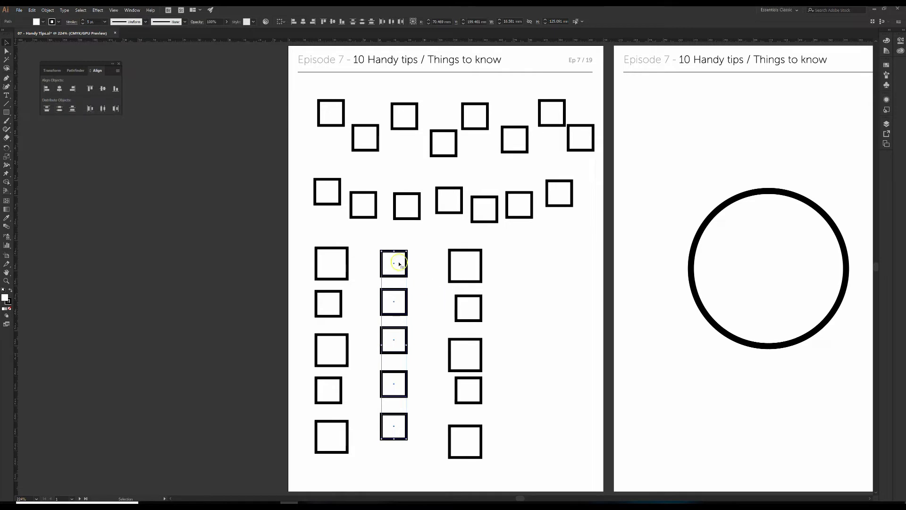
{"action": "left_click", "coordinate": [60, 111]}
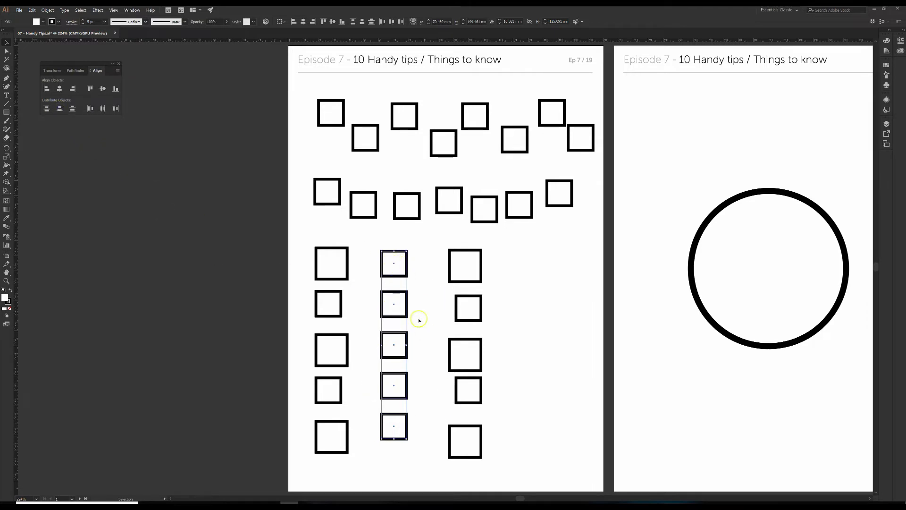
{"action": "left_click", "coordinate": [435, 262]}
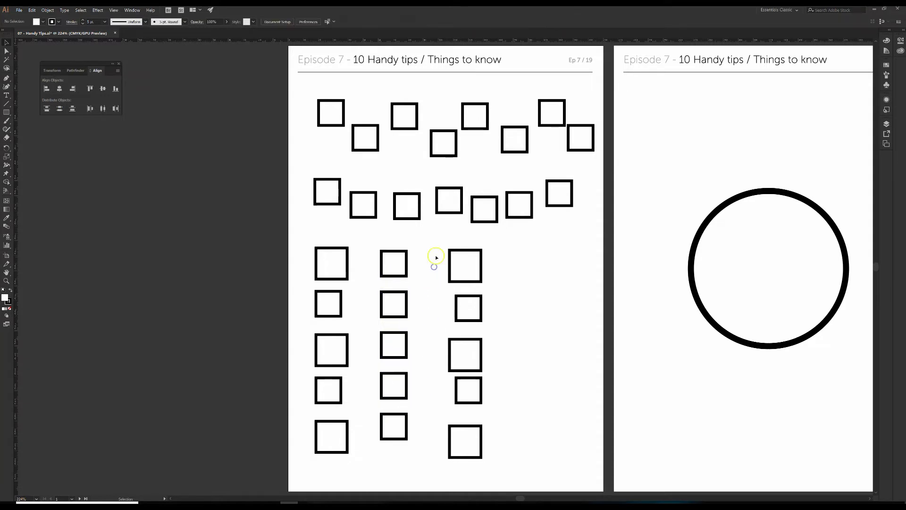
Distribute the third column's five squares vertically by their bottom edges and deselect them.
{"action": "left_click_drag", "start_coordinate": [486, 379], "coordinate": [485, 429]}
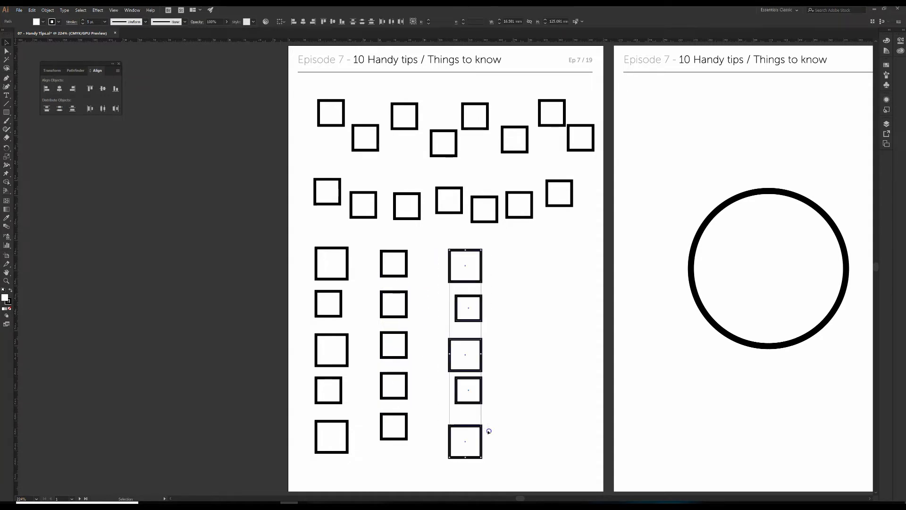
{"action": "left_click", "coordinate": [72, 109]}
{"action": "left_click", "coordinate": [512, 397]}
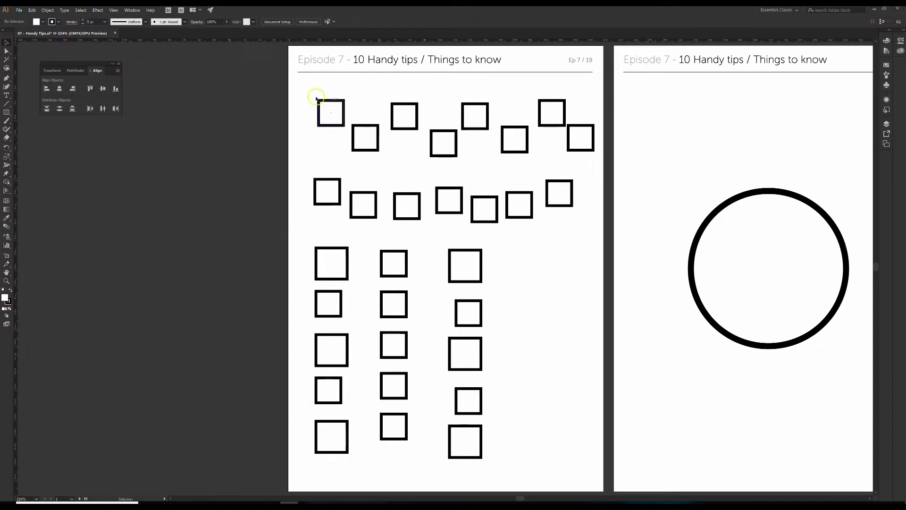
Select all eight squares of the top row, align their top edges and deselect them.
{"action": "left_click_drag", "start_coordinate": [551, 150], "coordinate": [574, 156]}
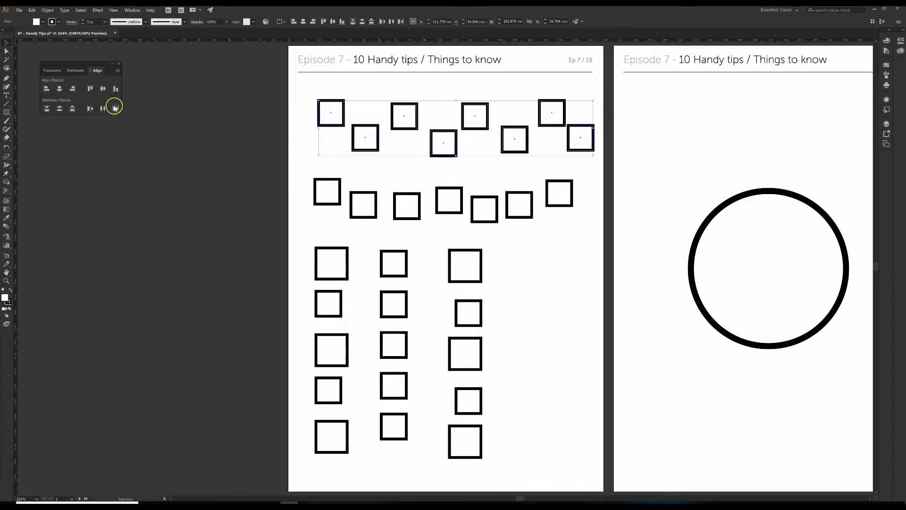
{"action": "left_click", "coordinate": [88, 89]}
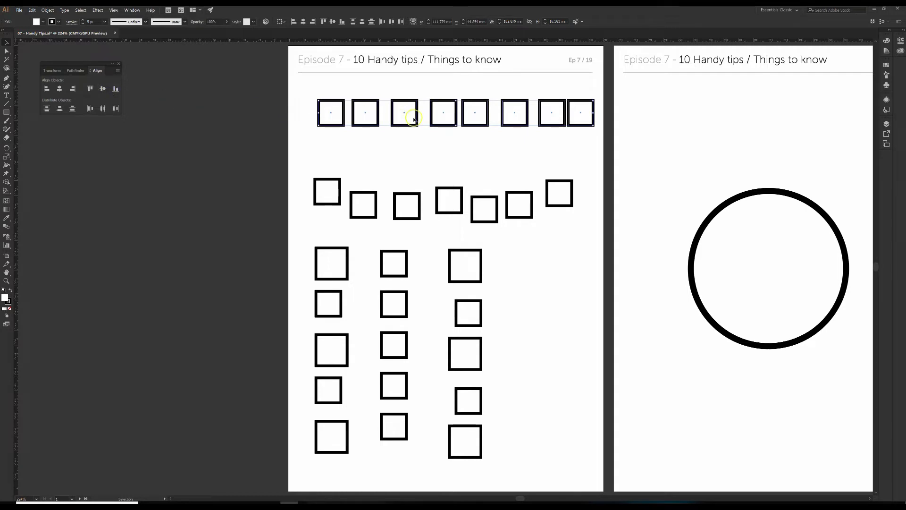
{"action": "left_click", "coordinate": [338, 132]}
Enlarge the first, third, fifth and seventh squares of the top row together.
{"action": "left_click", "coordinate": [333, 124]}
{"action": "left_click", "coordinate": [399, 126], "text": "shift"}
{"action": "left_click", "coordinate": [476, 124], "text": "shift"}
{"action": "left_click", "coordinate": [546, 125], "text": "shift"}
{"action": "left_click_drag", "start_coordinate": [565, 126], "coordinate": [666, 232]}
Reposition the four enlarged squares so the top row fits within the artboard, and select the whole row.
{"action": "left_click_drag", "start_coordinate": [635, 136], "coordinate": [572, 136]}
{"action": "left_click", "coordinate": [412, 150]}
{"action": "left_click", "coordinate": [272, 119]}
{"action": "left_click_drag", "start_coordinate": [282, 100], "coordinate": [401, 100]}
{"action": "mouse_move", "coordinate": [567, 110]}
{"action": "left_mouse_down"}
{"action": "mouse_move", "coordinate": [537, 108]}
{"action": "mouse_move", "coordinate": [571, 123]}
{"action": "left_mouse_up"}
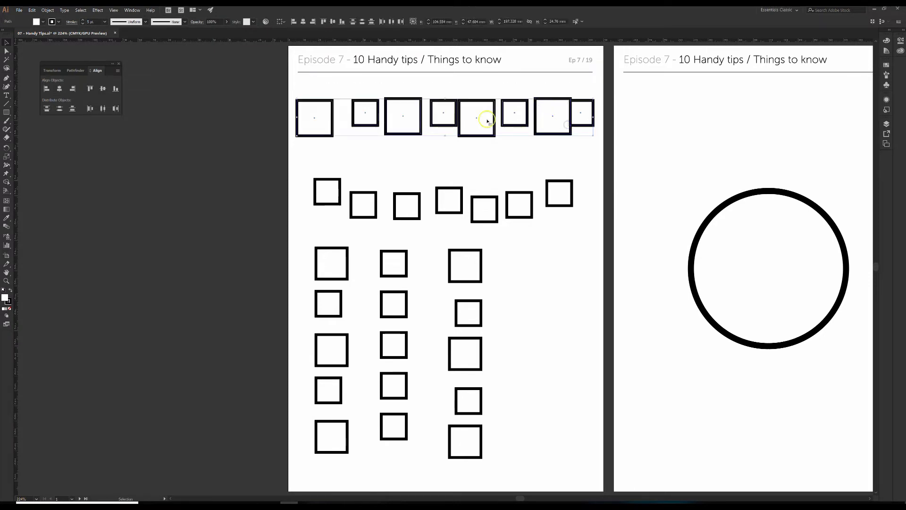
Align the top row's squares by top edges, vertical centres and bottom edges in turn, finishing with top edges.
{"action": "left_click", "coordinate": [90, 88]}
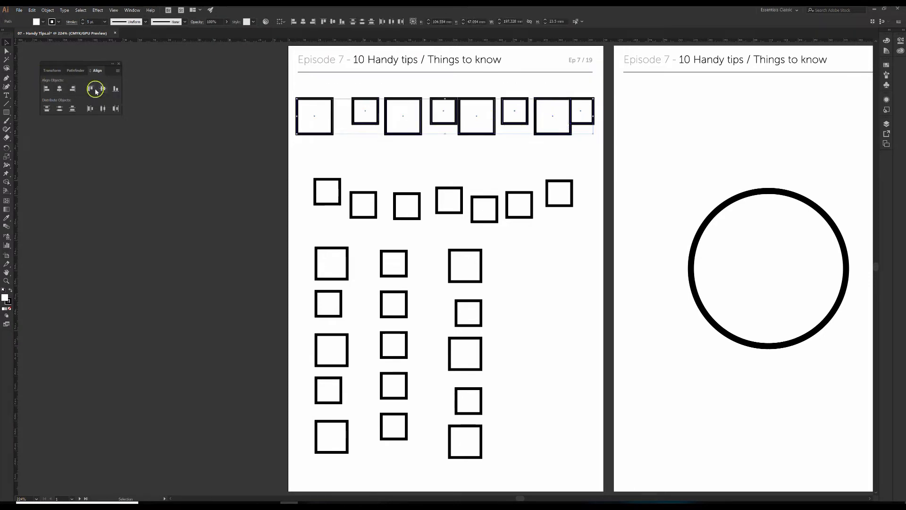
{"action": "left_click", "coordinate": [103, 90]}
{"action": "left_click", "coordinate": [112, 90]}
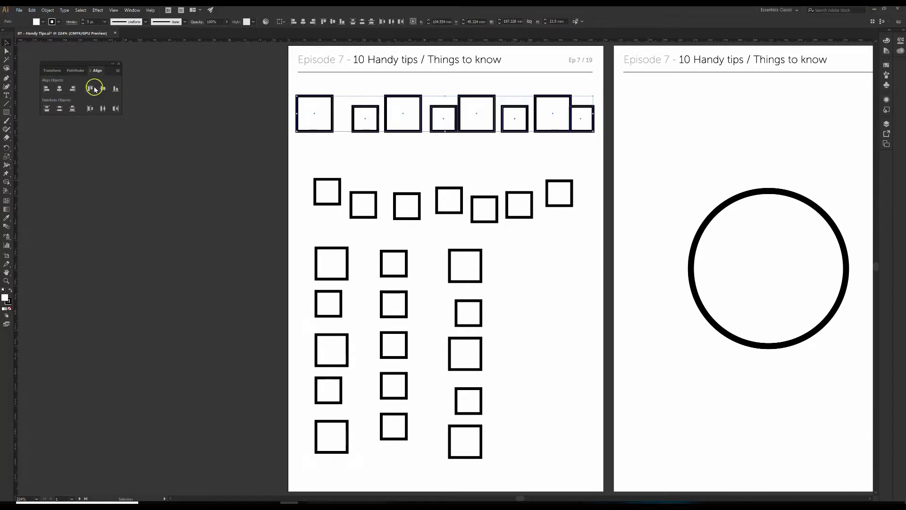
{"action": "left_click", "coordinate": [90, 88]}
Delete all the squares of the uneven second row.
{"action": "left_click", "coordinate": [323, 172]}
{"action": "left_click_drag", "start_coordinate": [324, 172], "coordinate": [560, 211]}
{"action": "key", "text": "Delete"}
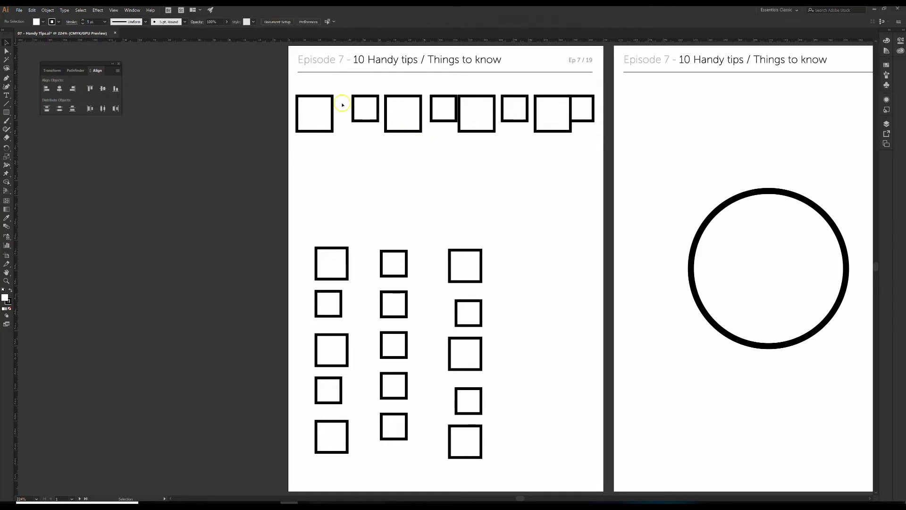
Duplicate the top row of squares below itself, align the copies' vertical centres and deselect them.
{"action": "left_click_drag", "start_coordinate": [303, 86], "coordinate": [543, 184]}
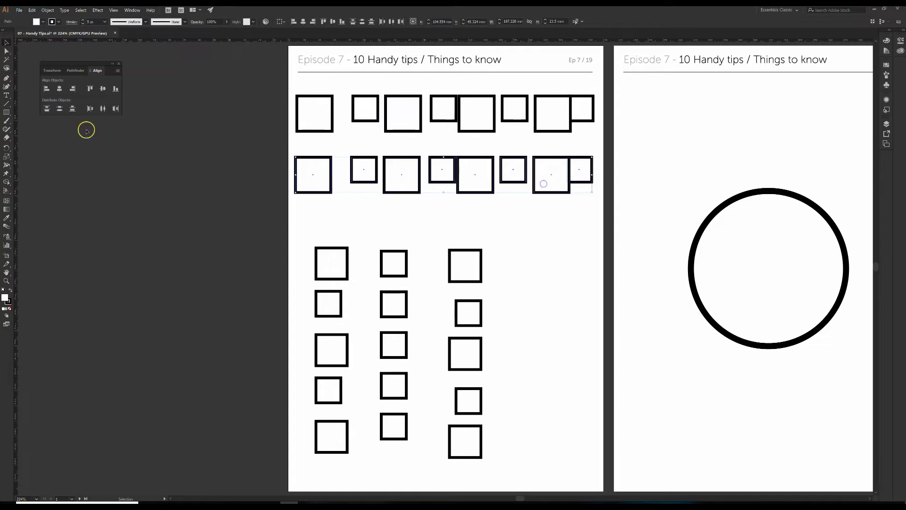
{"action": "left_click", "coordinate": [102, 88]}
{"action": "left_click_drag", "start_coordinate": [564, 189], "coordinate": [565, 197]}
{"action": "left_click", "coordinate": [555, 216]}
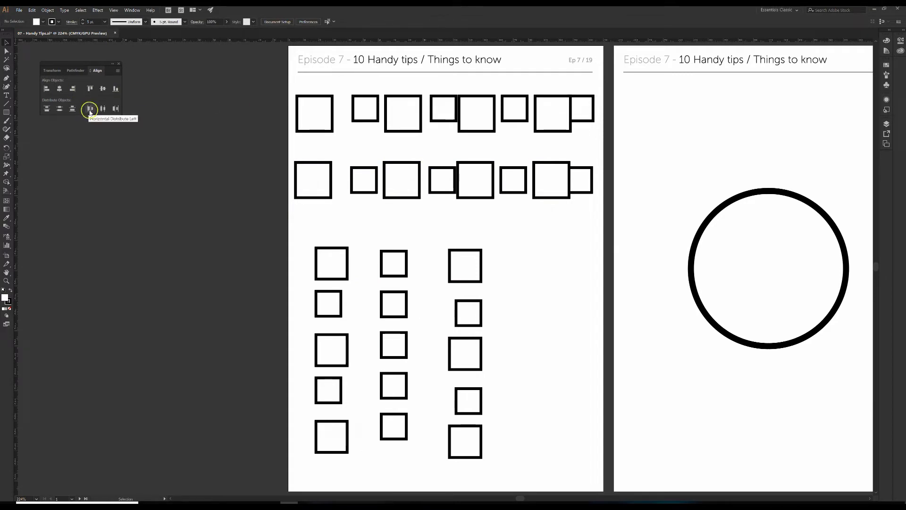
Distribute the top row horizontally by left edges and the second row horizontally by right edges.
{"action": "left_click_drag", "start_coordinate": [371, 112], "coordinate": [579, 133]}
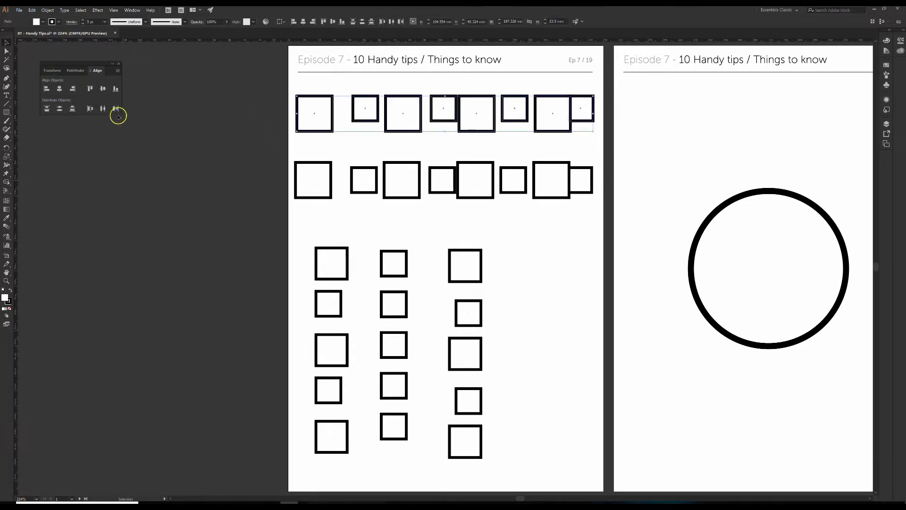
{"action": "left_click", "coordinate": [88, 112]}
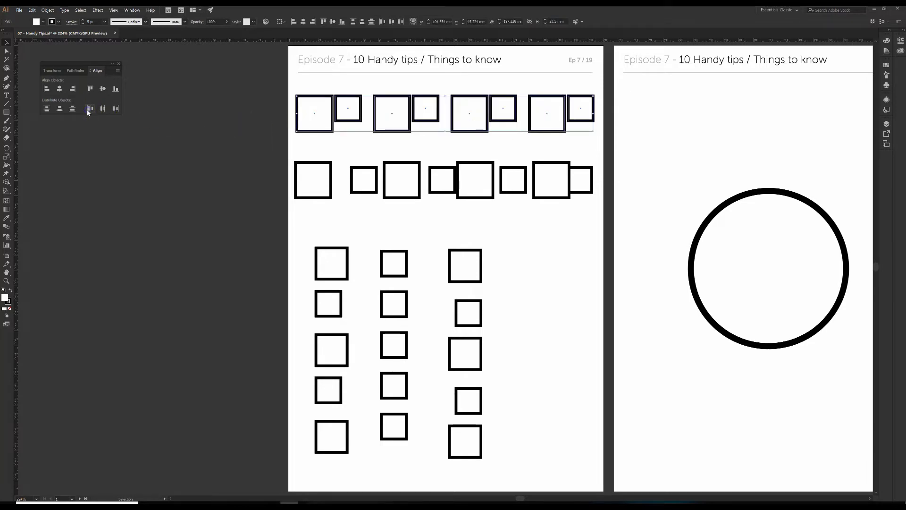
{"action": "left_click_drag", "start_coordinate": [304, 156], "coordinate": [576, 197]}
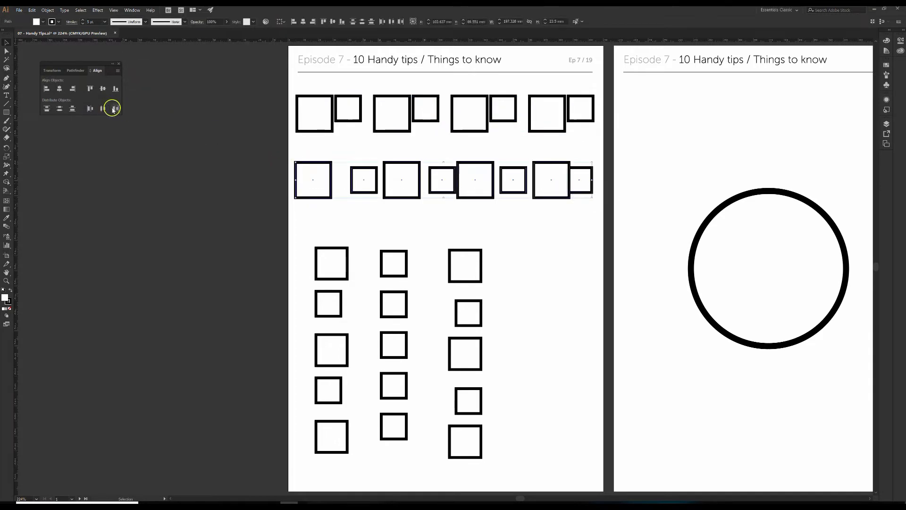
{"action": "left_click", "coordinate": [113, 109]}
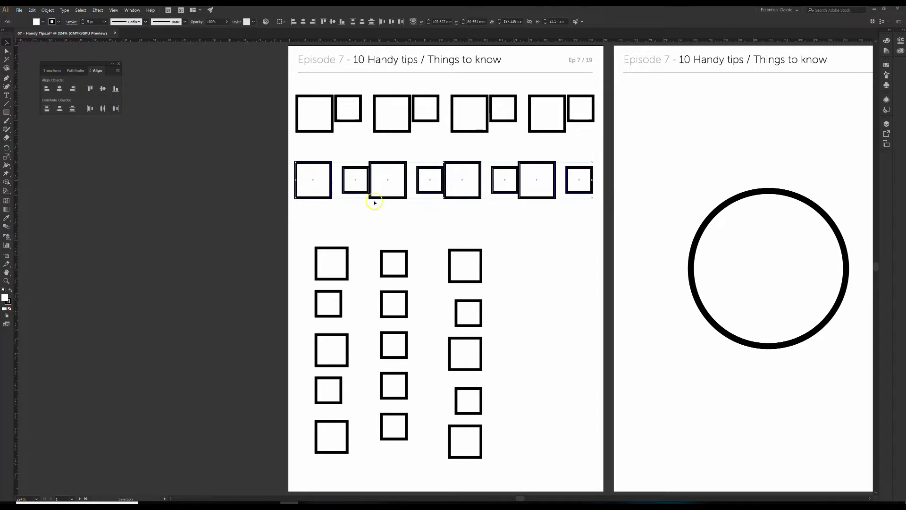
{"action": "left_click", "coordinate": [405, 208]}
Shift the second row's third, fifth and seventh squares right and distribute the row horizontally by right edges again.
{"action": "scroll", "coordinate": [414, 208], "scroll_direction": "down", "scroll_amount": 1}
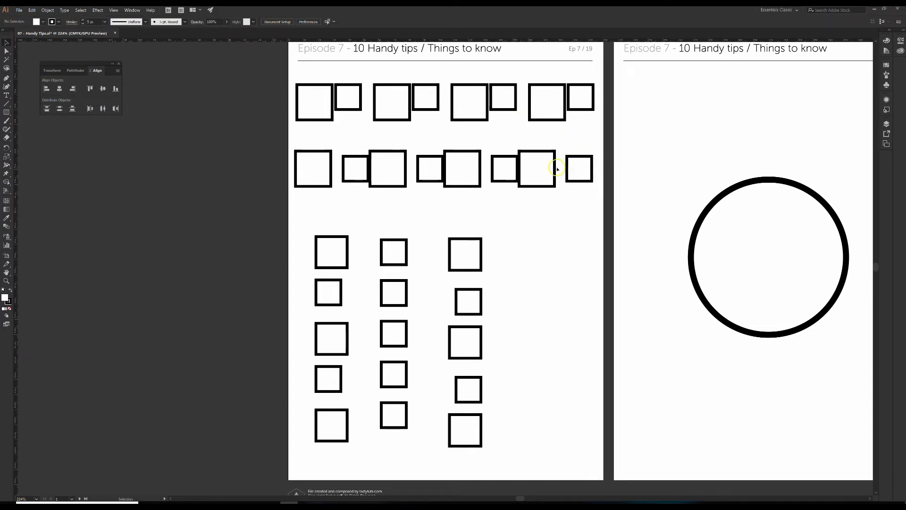
{"action": "left_click", "coordinate": [542, 172]}
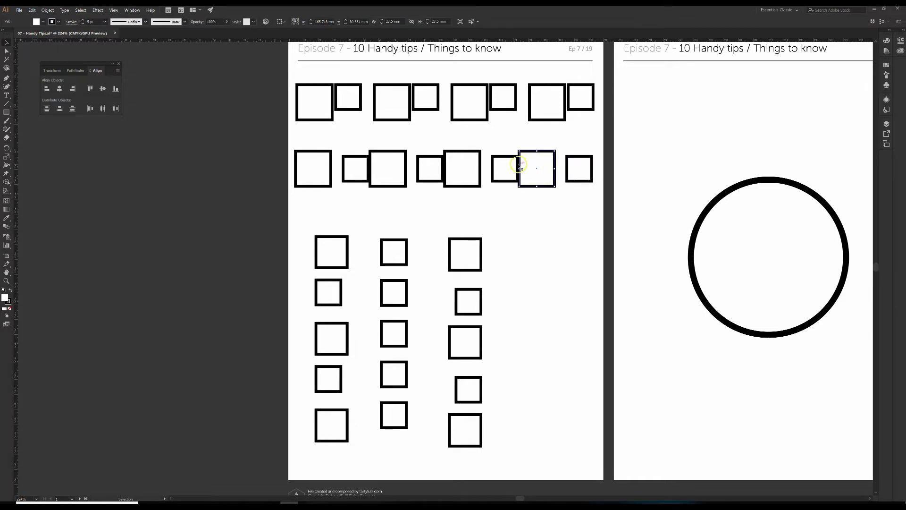
{"action": "left_click_drag", "start_coordinate": [535, 167], "coordinate": [541, 167]}
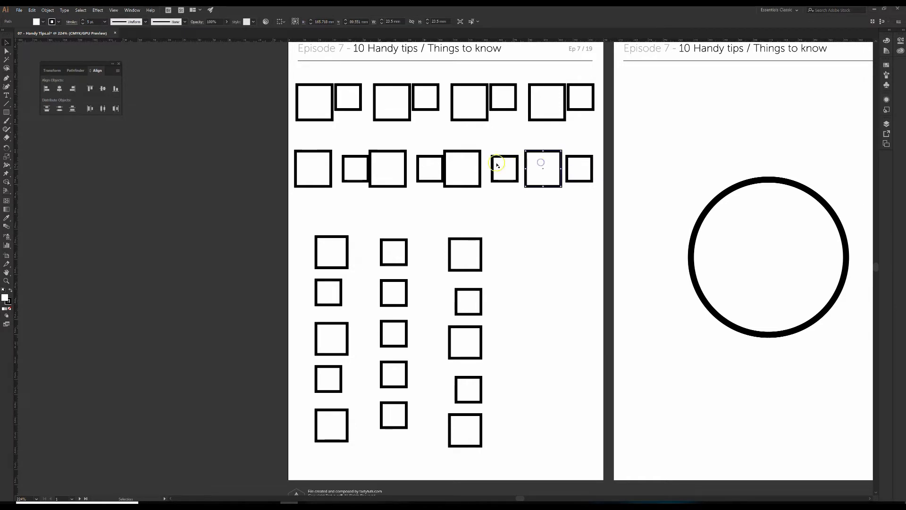
{"action": "left_click_drag", "start_coordinate": [478, 166], "coordinate": [482, 166]}
{"action": "left_click_drag", "start_coordinate": [393, 161], "coordinate": [403, 160]}
{"action": "left_click_drag", "start_coordinate": [299, 140], "coordinate": [585, 190]}
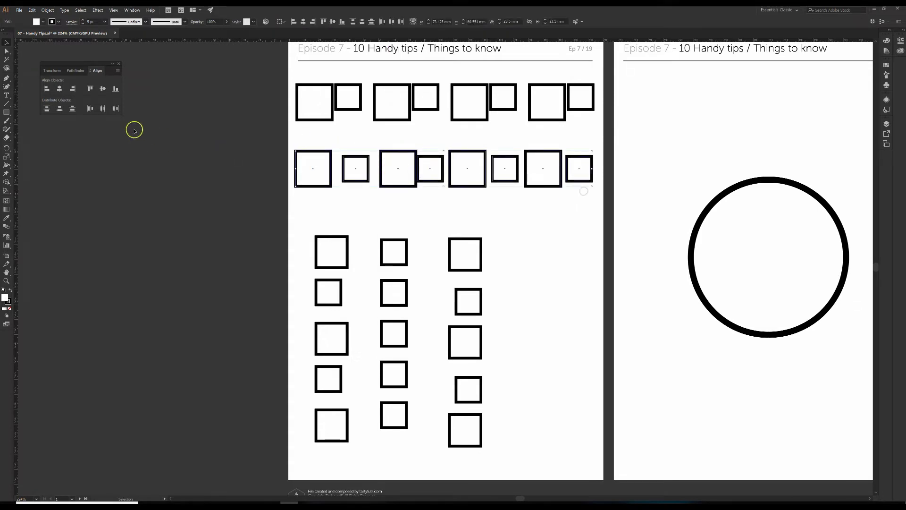
{"action": "left_click", "coordinate": [115, 109]}
{"action": "left_click", "coordinate": [291, 191]}
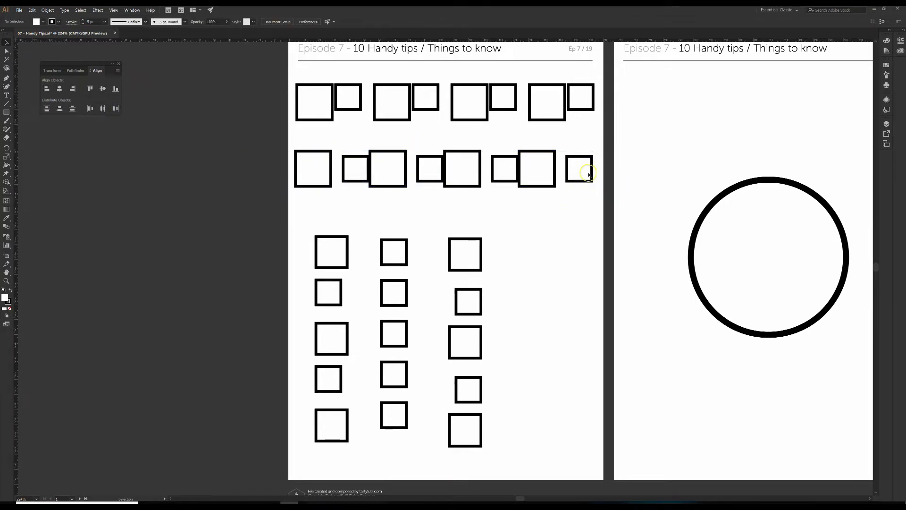
Move the second row's last two squares slightly right and redistribute the whole row by right edges.
{"action": "left_click_drag", "start_coordinate": [589, 173], "coordinate": [596, 174]}
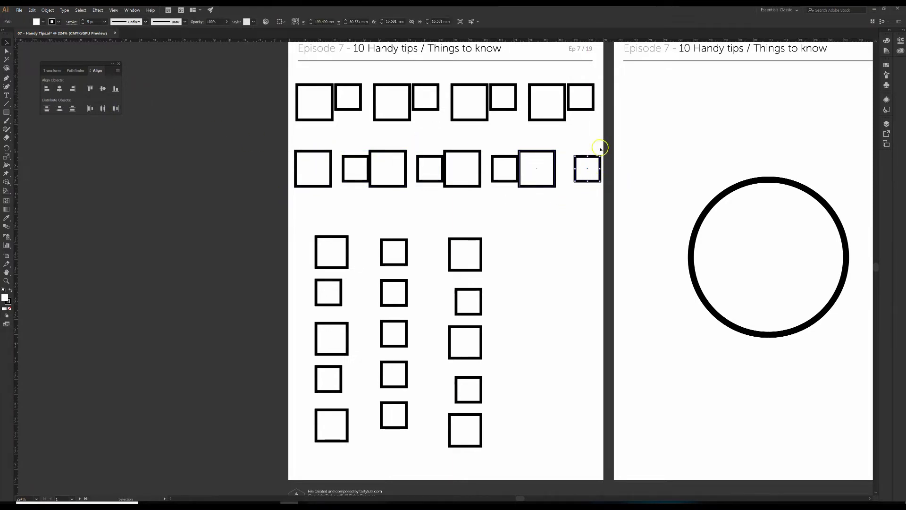
{"action": "left_click_drag", "start_coordinate": [553, 176], "coordinate": [561, 176]}
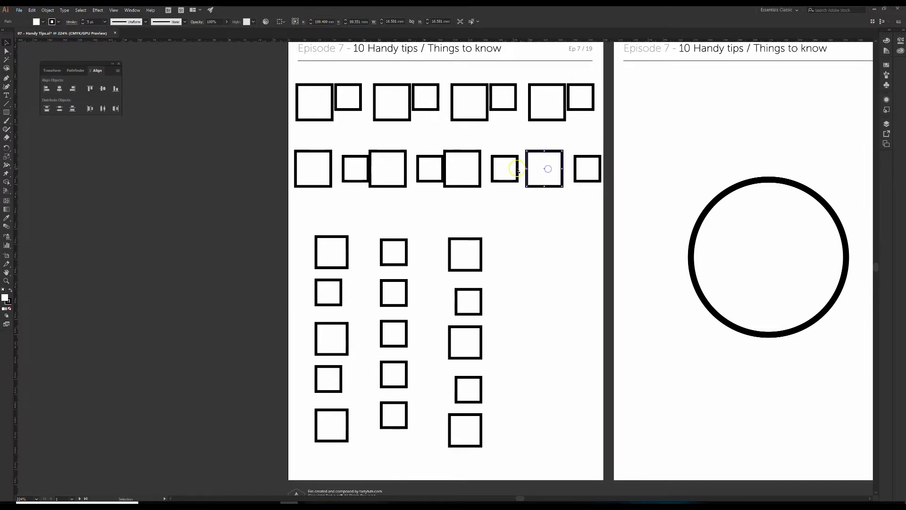
{"action": "left_click_drag", "start_coordinate": [317, 147], "coordinate": [588, 171]}
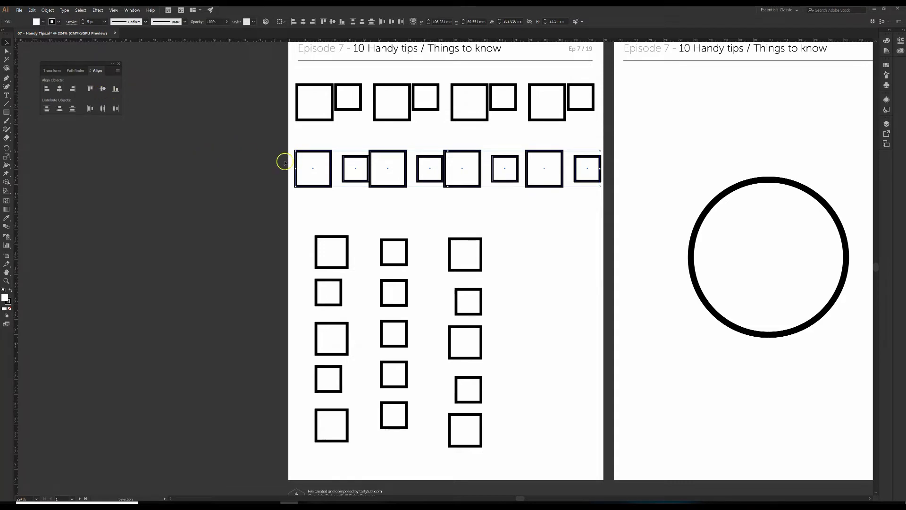
{"action": "left_click", "coordinate": [116, 109]}
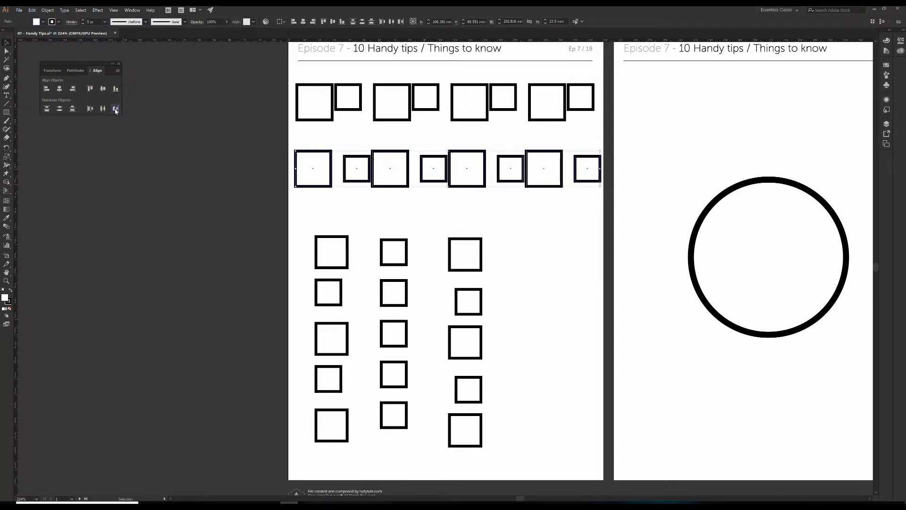
{"action": "left_click", "coordinate": [514, 209]}
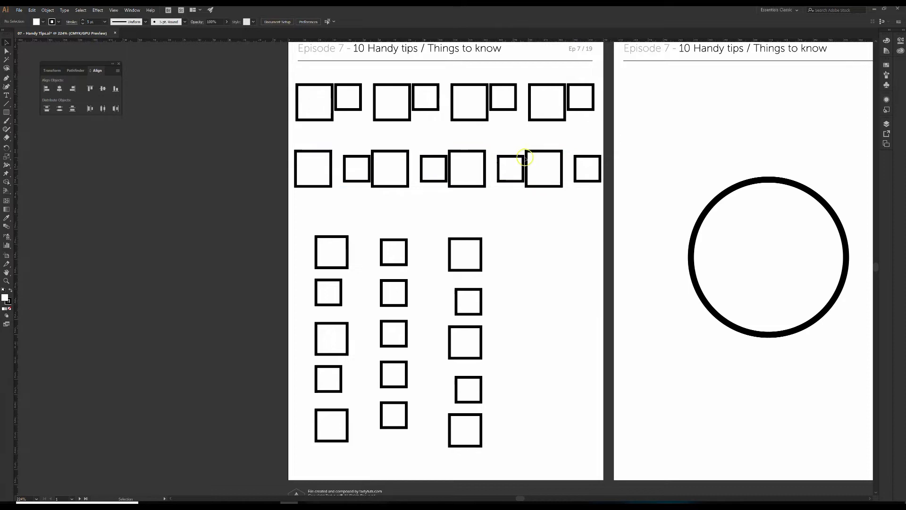
Move the second row's first and last squares to the artboard's side edges and redistribute the row by right edges.
{"action": "left_click_drag", "start_coordinate": [582, 166], "coordinate": [592, 167]}
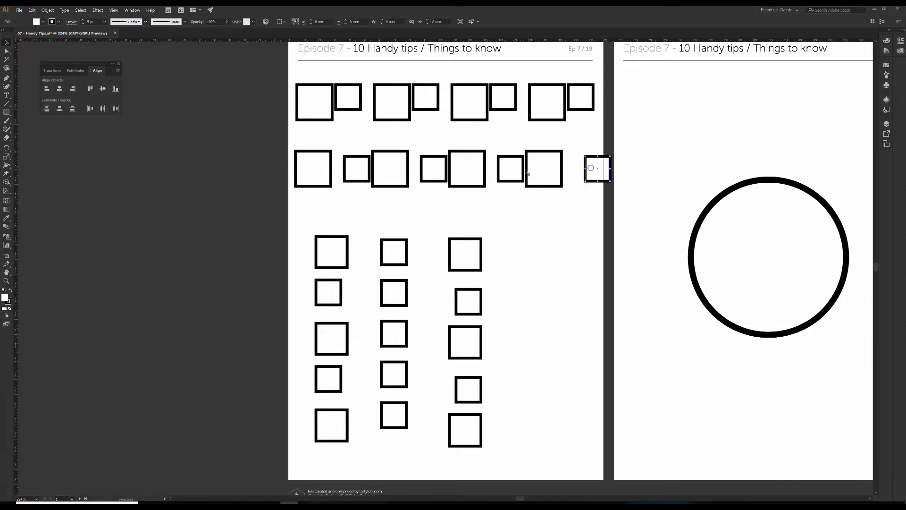
{"action": "left_click", "coordinate": [292, 174]}
{"action": "left_click_drag", "start_coordinate": [303, 169], "coordinate": [299, 169]}
{"action": "left_click_drag", "start_coordinate": [597, 179], "coordinate": [590, 180]}
{"action": "left_click_drag", "start_coordinate": [297, 139], "coordinate": [593, 183]}
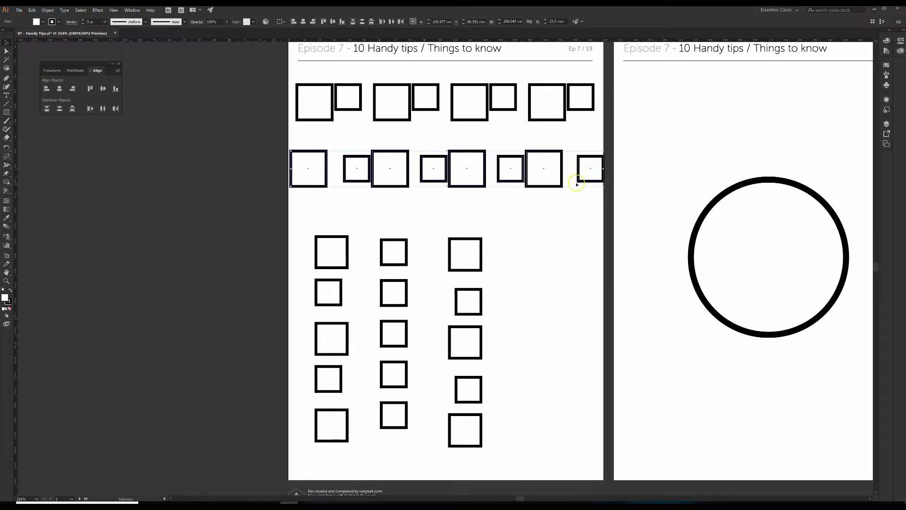
{"action": "left_click", "coordinate": [117, 110]}
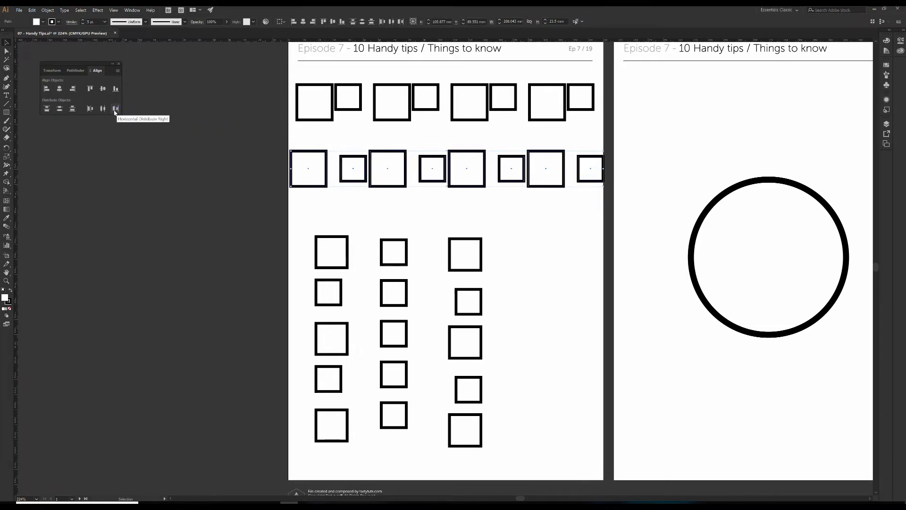
{"action": "left_click", "coordinate": [553, 208]}
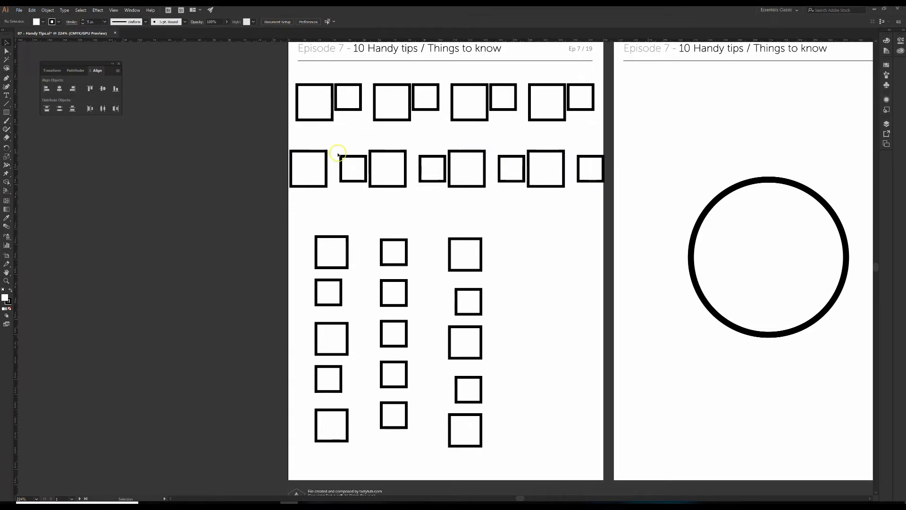
Distribute the second row's eight squares horizontally by their centres and deselect them.
{"action": "left_click_drag", "start_coordinate": [308, 147], "coordinate": [575, 187]}
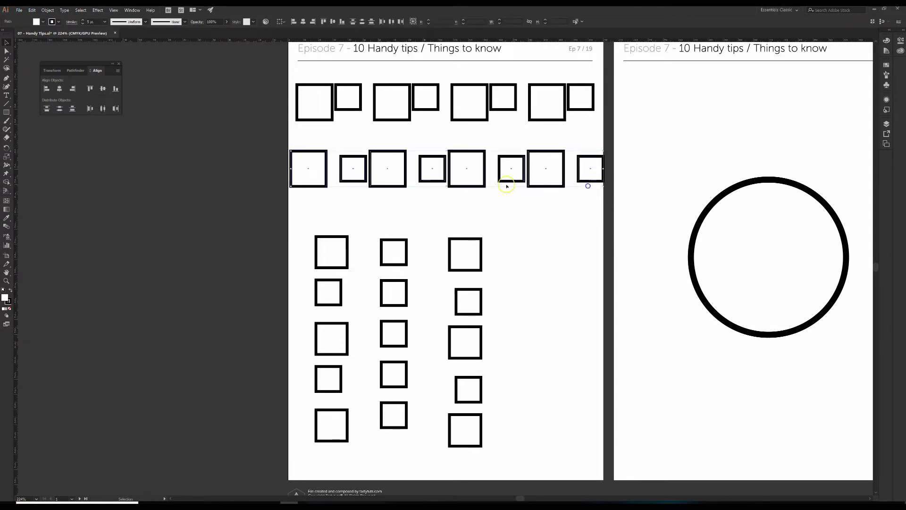
{"action": "left_click", "coordinate": [100, 109]}
{"action": "left_click", "coordinate": [442, 207]}
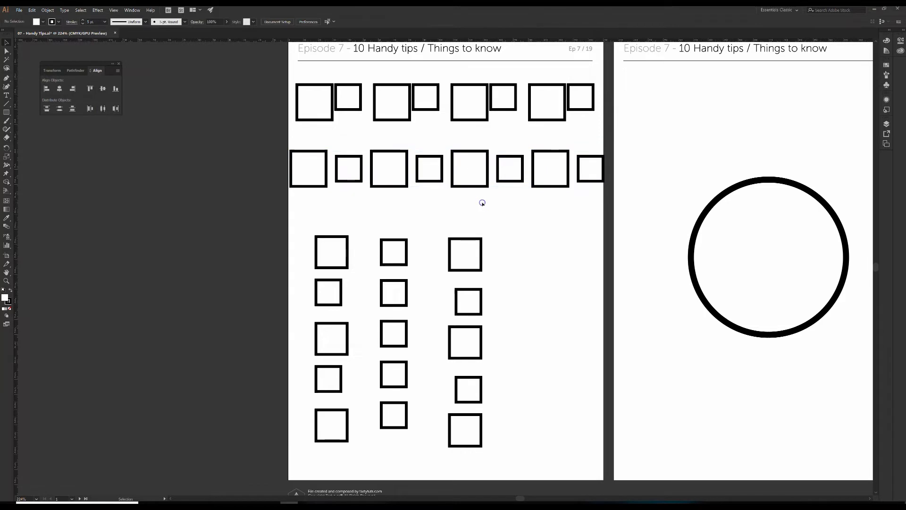
Nudge the second row's eight squares slightly left together so the row meets the artboard's side edges, and deselect them.
{"action": "left_click_drag", "start_coordinate": [285, 142], "coordinate": [612, 205]}
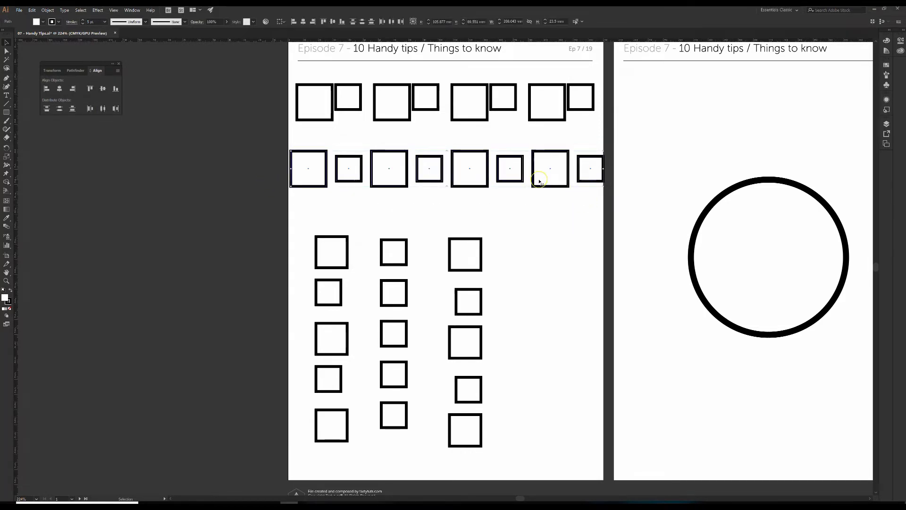
{"action": "key", "text": "Left"}
{"action": "key", "text": "Left"}
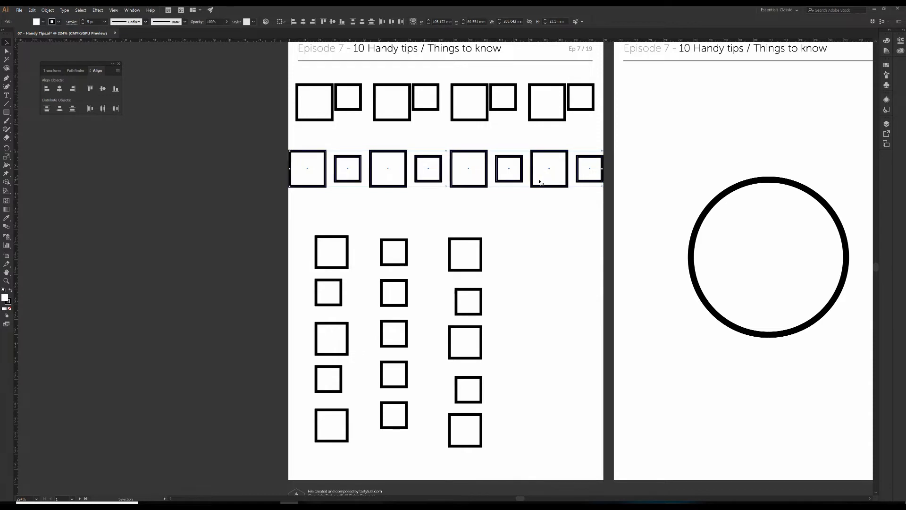
{"action": "left_click", "coordinate": [582, 200]}
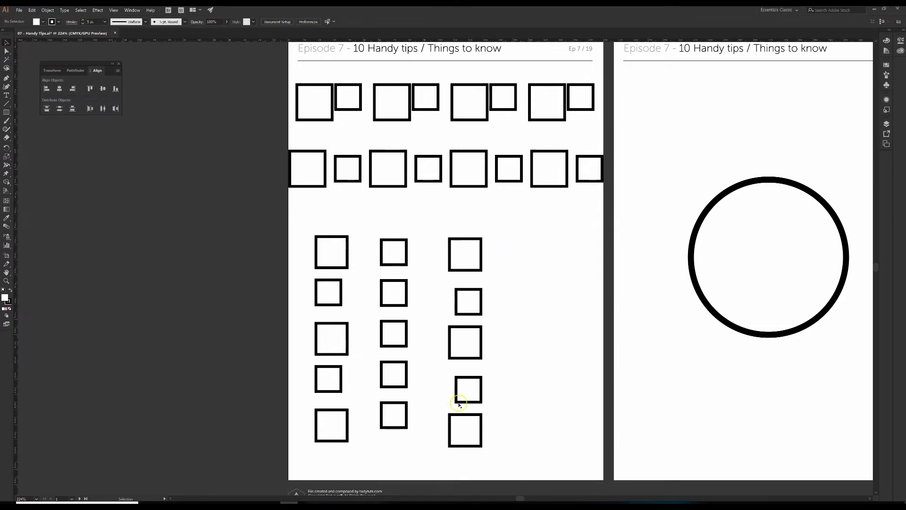
Change the measurement unit of the document rulers to inches.
{"action": "scroll", "coordinate": [489, 413], "scroll_direction": "up", "scroll_amount": 1}
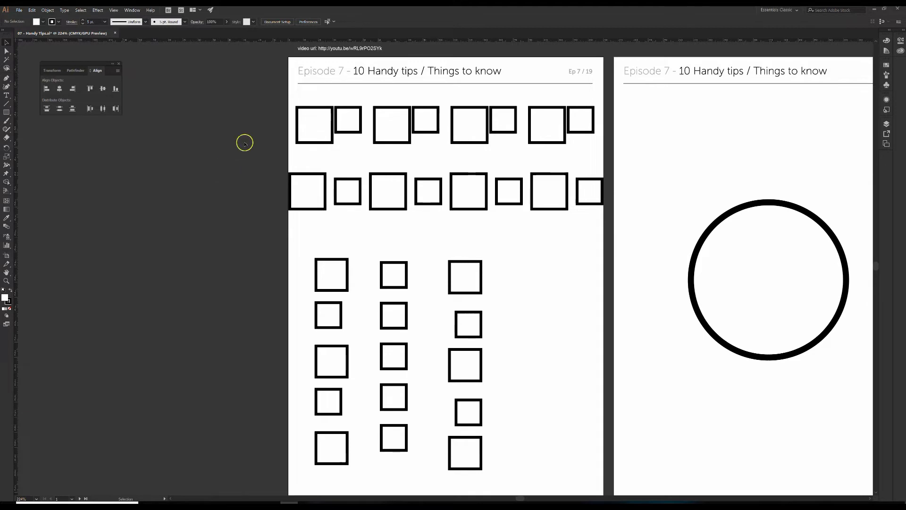
{"action": "scroll", "coordinate": [431, 294], "scroll_direction": "down", "scroll_amount": 1}
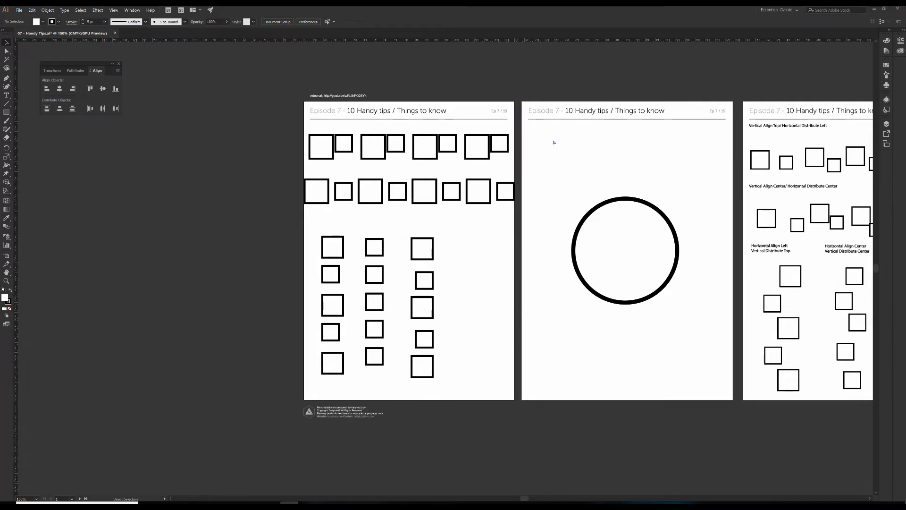
{"action": "key", "text": "ctrl+plus"}
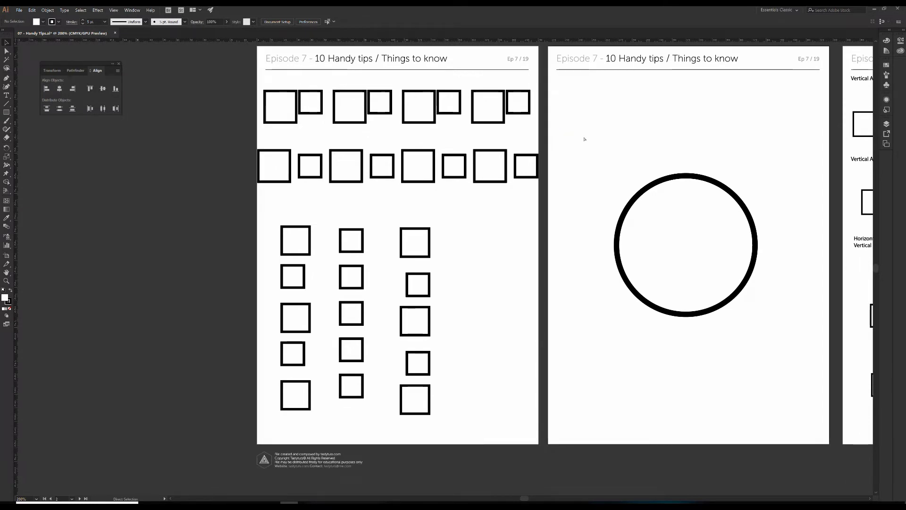
{"action": "key", "text": "ctrl+0"}
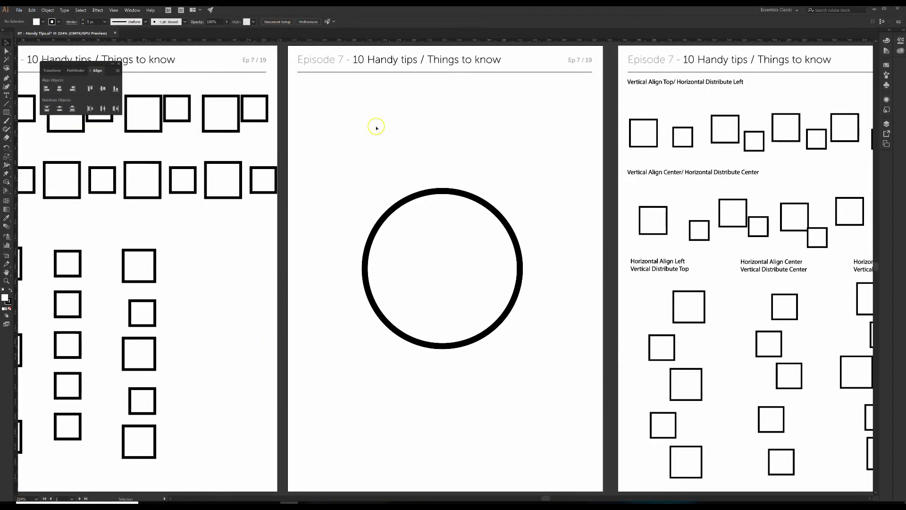
{"action": "right_click", "coordinate": [335, 41]}
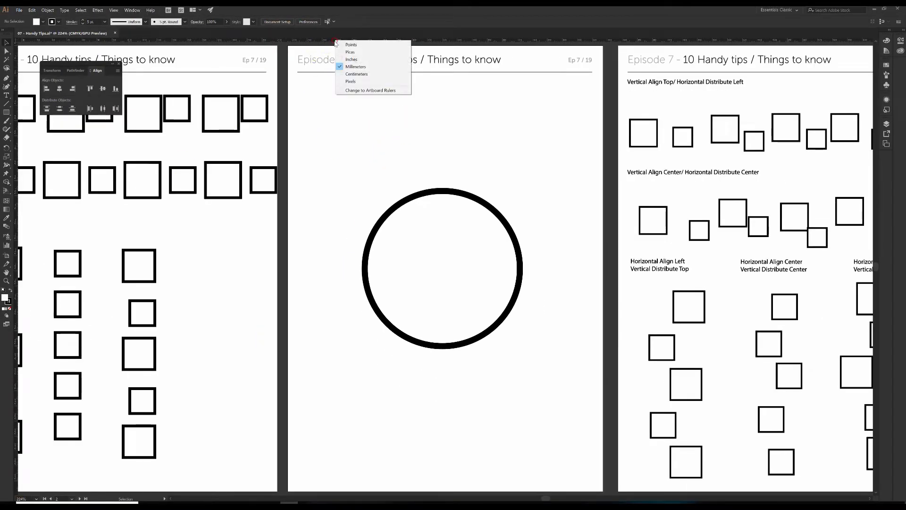
{"action": "left_click", "coordinate": [354, 60]}
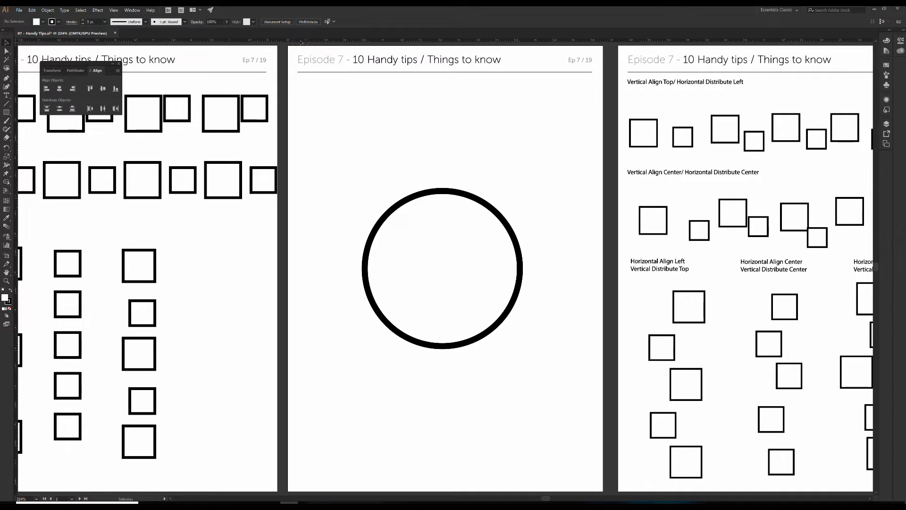
Hide the document rulers and show them again, repeating the toggle a second time.
{"action": "key", "text": "ctrl+r"}
{"action": "key", "text": "ctrl+r"}
{"action": "left_click", "coordinate": [113, 10]}
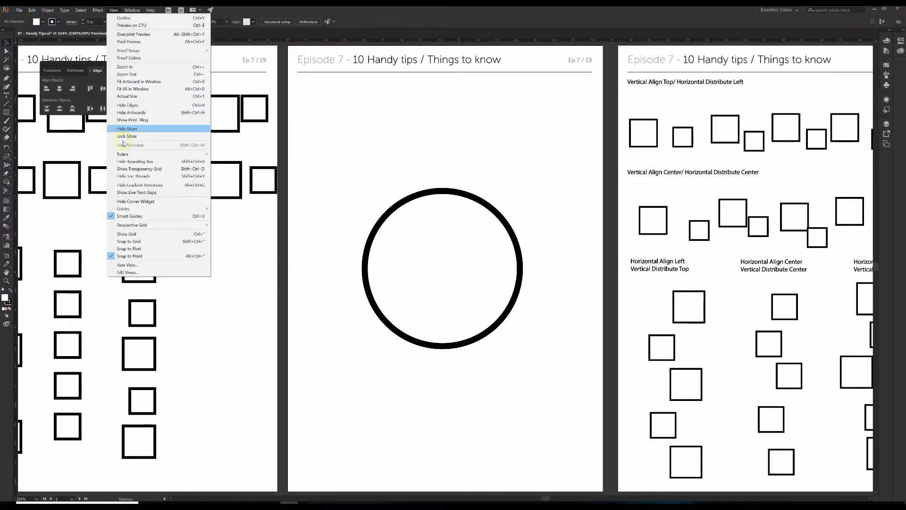
{"action": "mouse_move", "coordinate": [138, 154]}
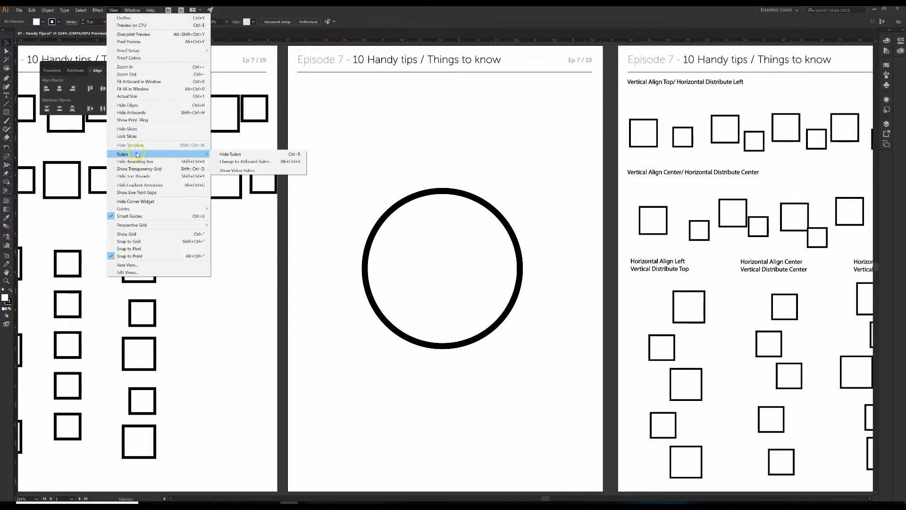
{"action": "left_click", "coordinate": [225, 154]}
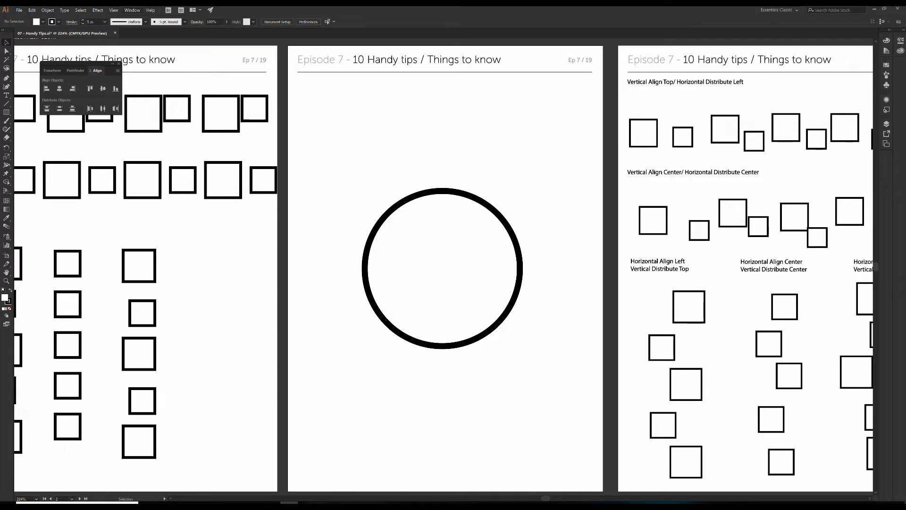
{"action": "left_click", "coordinate": [114, 10]}
{"action": "mouse_move", "coordinate": [139, 154]}
{"action": "left_click", "coordinate": [228, 154]}
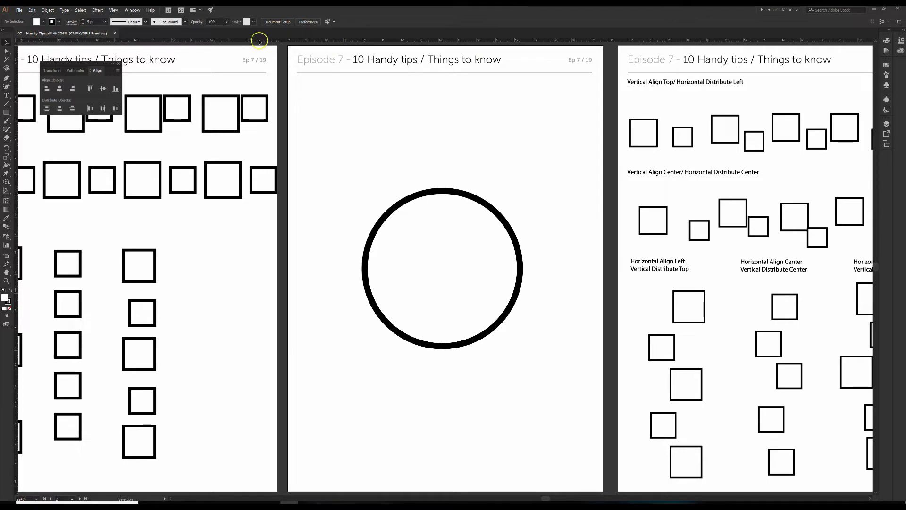
Examine the rulers across the three artboards and review the available ruler units without changing them.
{"action": "left_click_drag", "start_coordinate": [93, 53], "coordinate": [332, 115]}
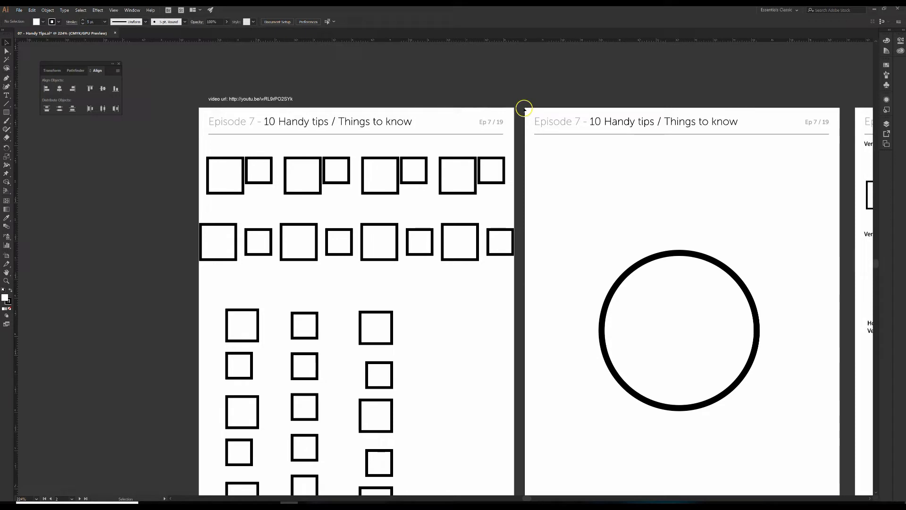
{"action": "left_click_drag", "start_coordinate": [593, 148], "coordinate": [385, 160]}
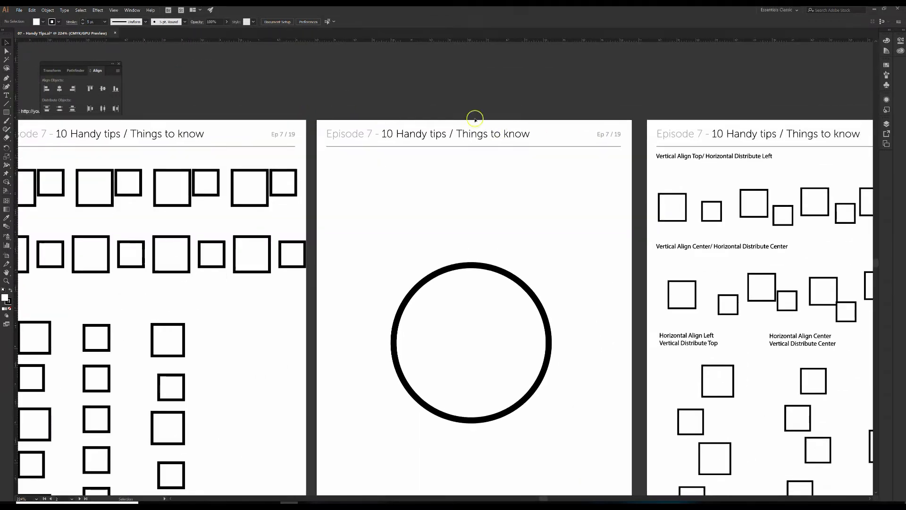
{"action": "left_click_drag", "start_coordinate": [666, 187], "coordinate": [336, 160]}
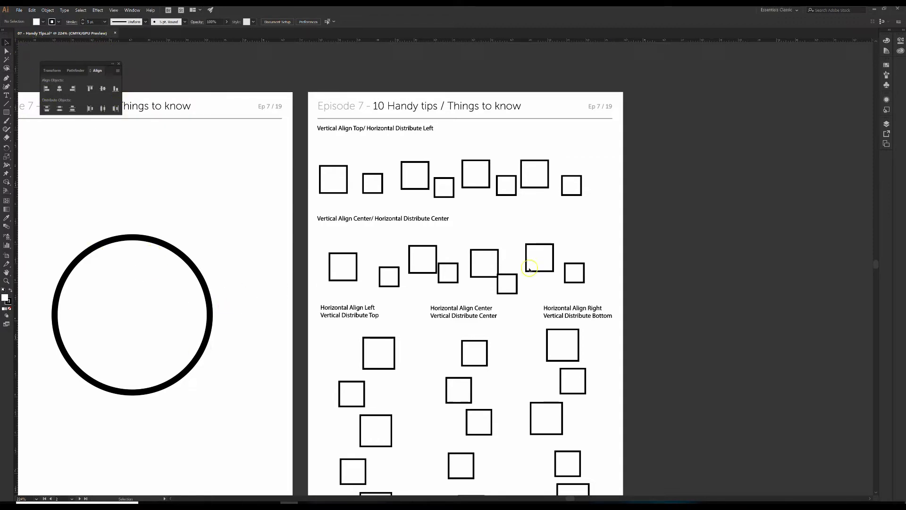
{"action": "left_click_drag", "start_coordinate": [321, 202], "coordinate": [601, 163]}
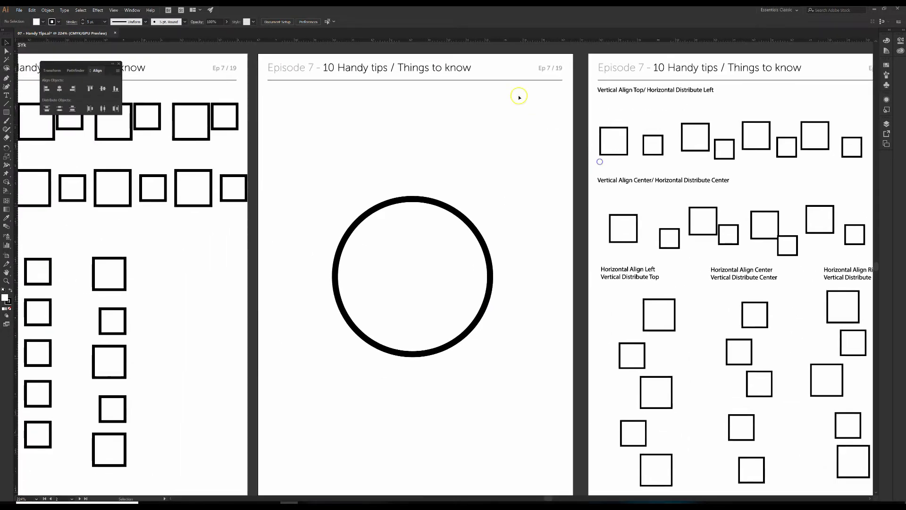
{"action": "right_click", "coordinate": [471, 42]}
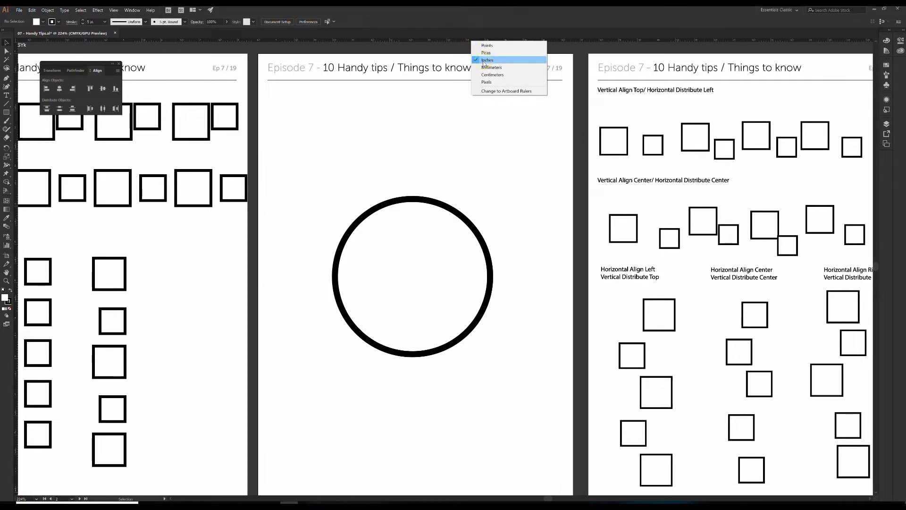
{"action": "left_click", "coordinate": [440, 129]}
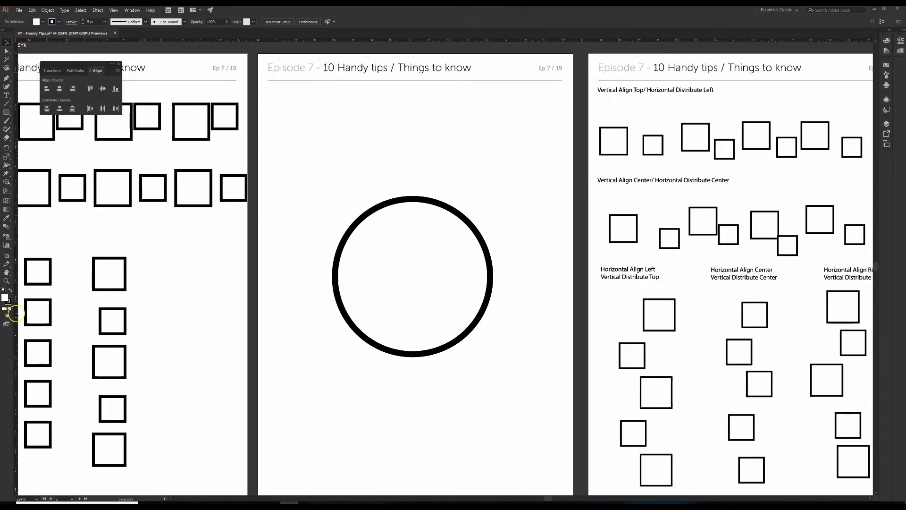
Create a vertical ruler guide at the left edge of the large circle.
{"action": "mouse_move", "coordinate": [16, 313]}
{"action": "left_mouse_down"}
{"action": "mouse_move", "coordinate": [27, 312]}
{"action": "mouse_move", "coordinate": [17, 304]}
{"action": "left_mouse_up"}
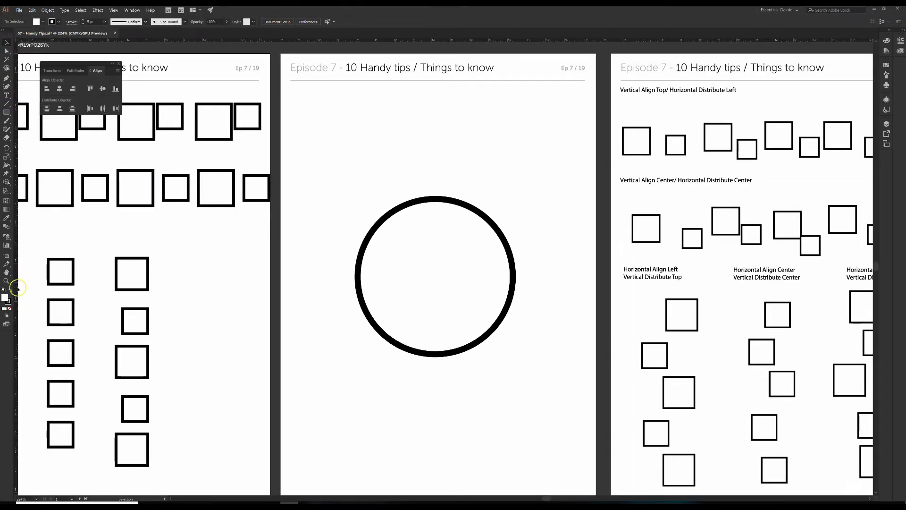
{"action": "left_click_drag", "start_coordinate": [28, 288], "coordinate": [305, 299]}
{"action": "left_click_drag", "start_coordinate": [351, 304], "coordinate": [353, 303]}
{"action": "left_click_drag", "start_coordinate": [355, 303], "coordinate": [352, 304]}
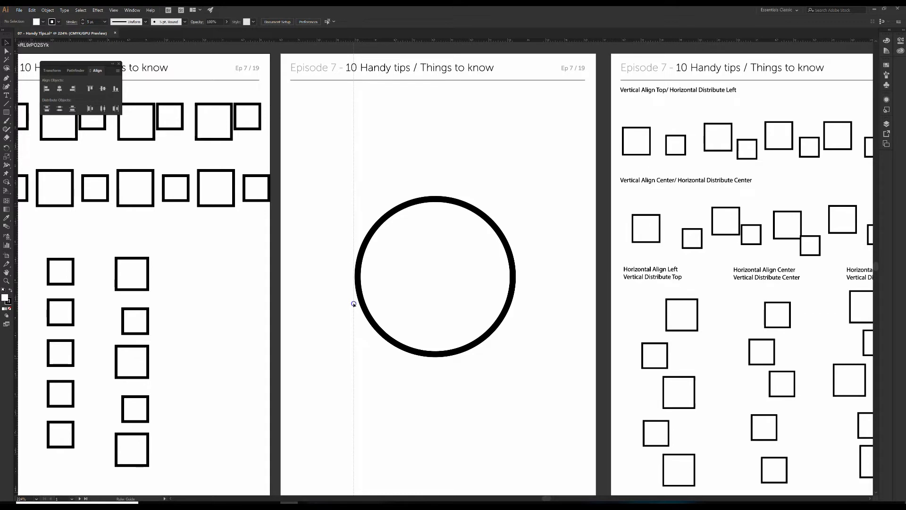
{"action": "left_click_drag", "start_coordinate": [354, 304], "coordinate": [354, 304]}
{"action": "left_click", "coordinate": [314, 307]}
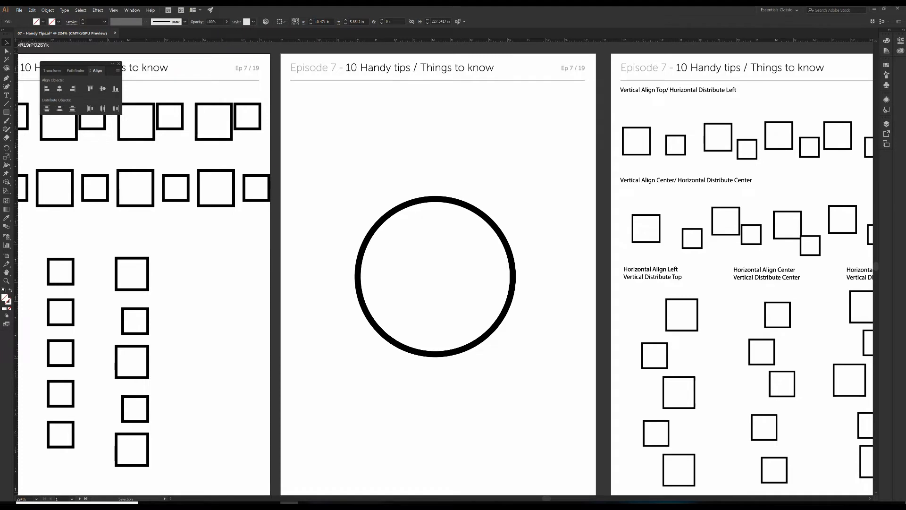
Create a second vertical guide slightly outside the circle's left edge and make the document's guides visible.
{"action": "left_click", "coordinate": [112, 10]}
{"action": "mouse_move", "coordinate": [144, 208]}
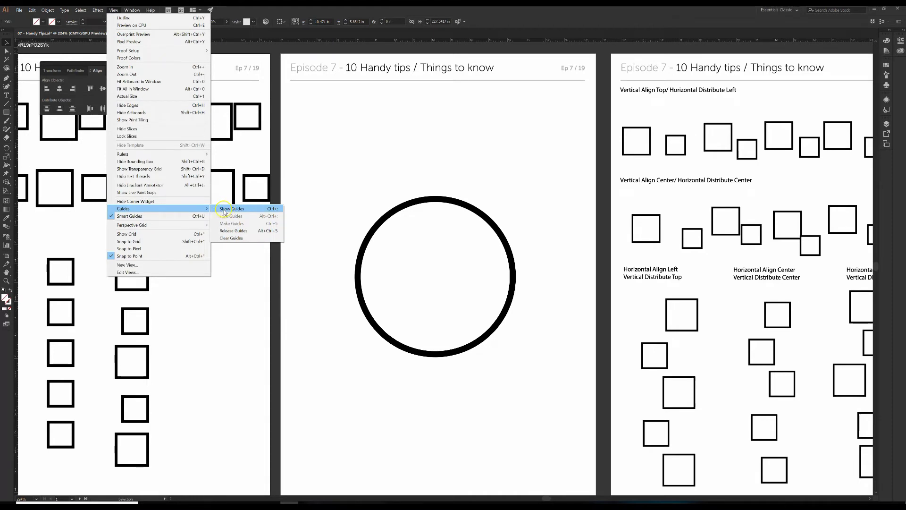
{"action": "left_click_drag", "start_coordinate": [17, 321], "coordinate": [271, 322]}
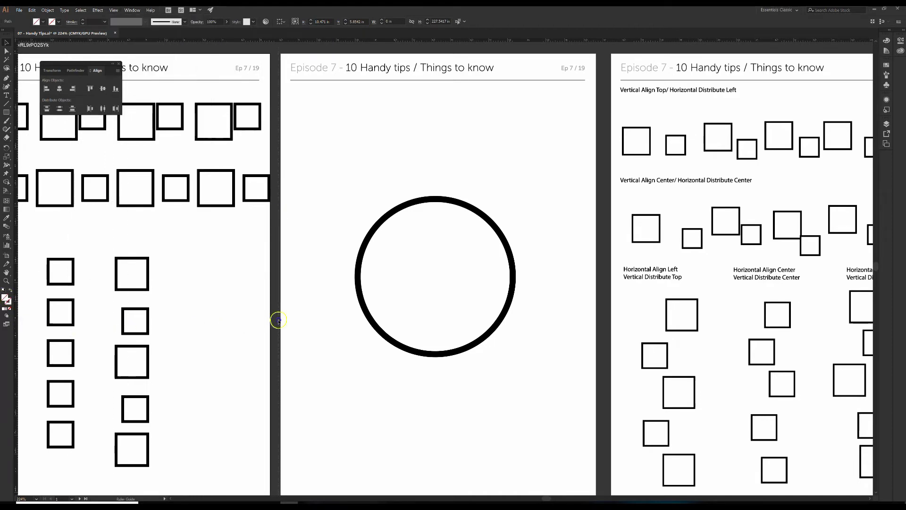
{"action": "left_click_drag", "start_coordinate": [337, 314], "coordinate": [337, 313]}
{"action": "left_click", "coordinate": [114, 9]}
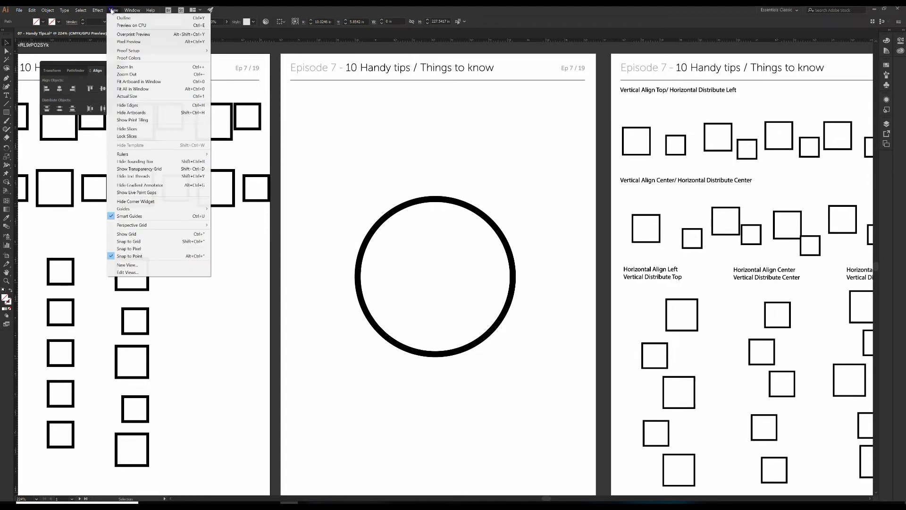
{"action": "mouse_move", "coordinate": [132, 208]}
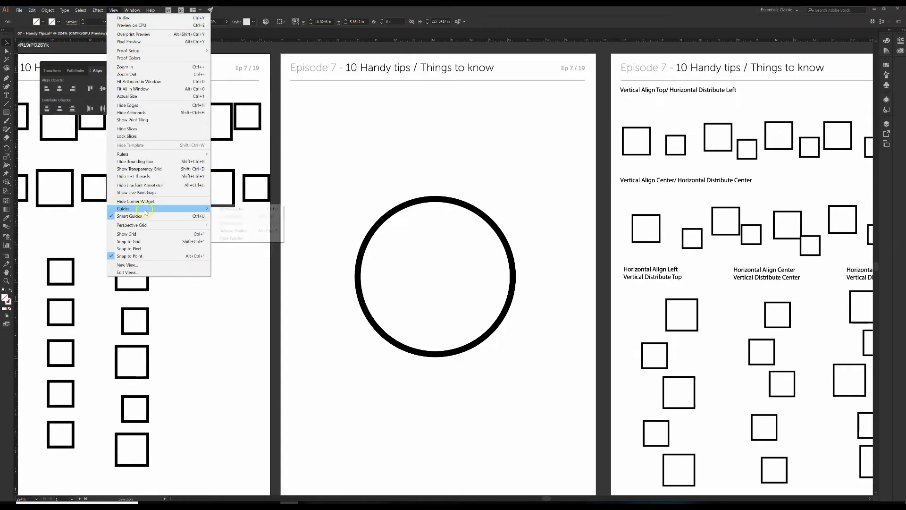
{"action": "left_click", "coordinate": [237, 209]}
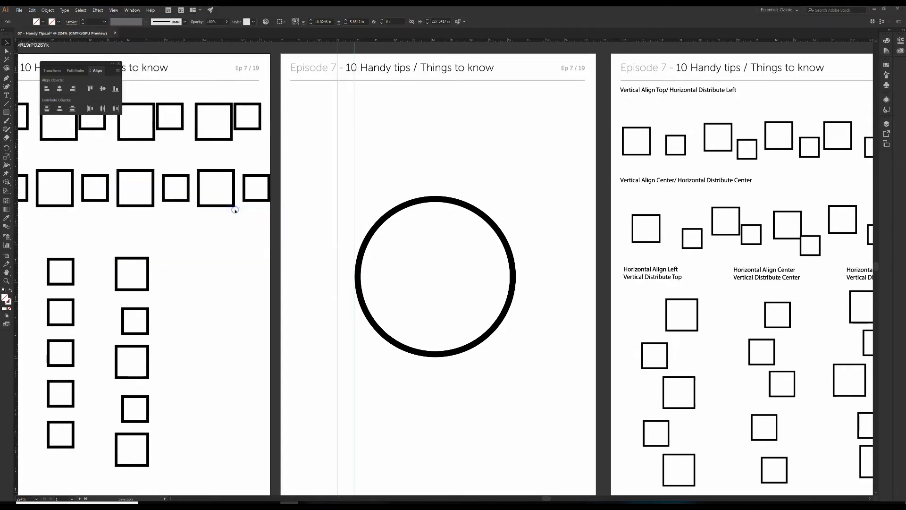
Delete the extra vertical guide that stands away from the circle's left edge.
{"action": "left_click_drag", "start_coordinate": [329, 189], "coordinate": [343, 199]}
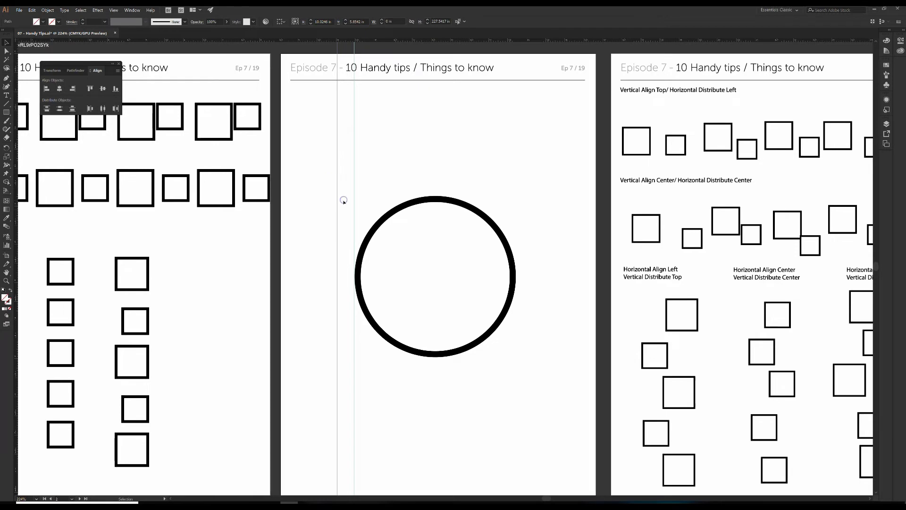
{"action": "key", "text": "Delete"}
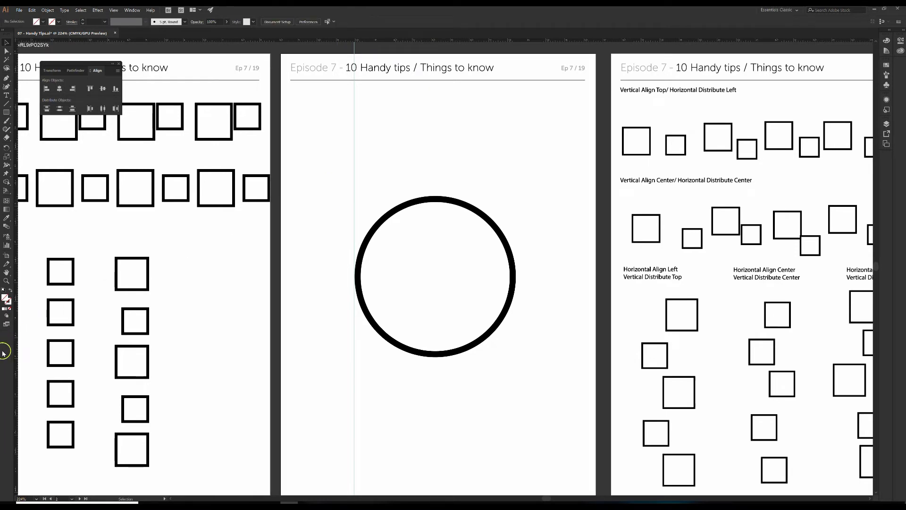
Create a vertical guide at the circle's right edge and horizontal guides at its top and bottom edges.
{"action": "left_click_drag", "start_coordinate": [16, 347], "coordinate": [516, 289]}
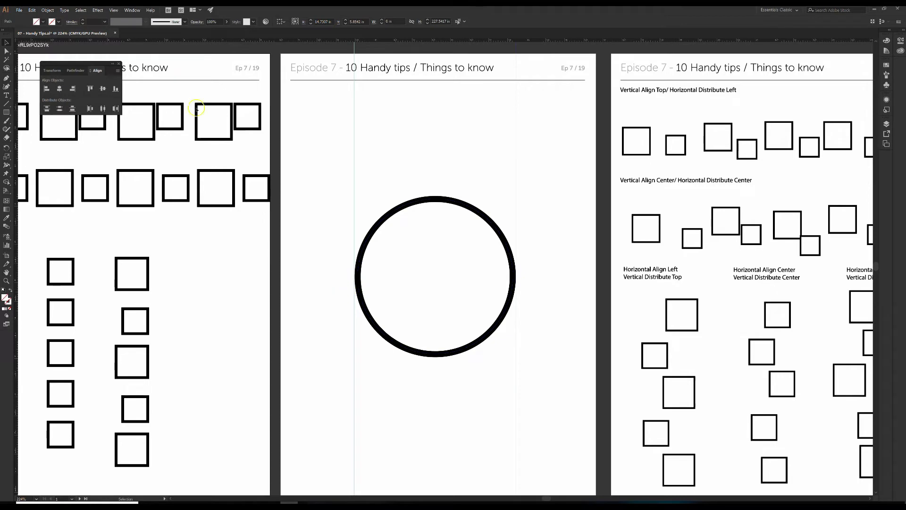
{"action": "left_click_drag", "start_coordinate": [393, 40], "coordinate": [385, 194]}
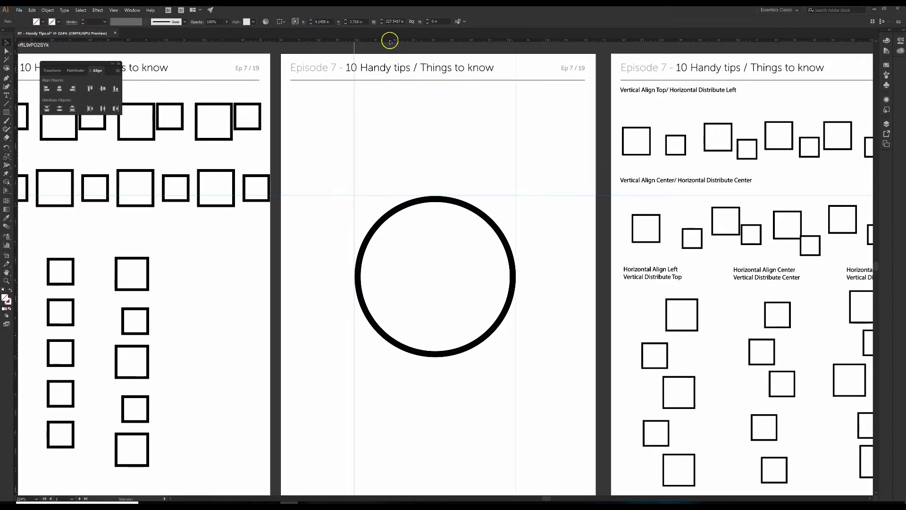
{"action": "left_click_drag", "start_coordinate": [385, 120], "coordinate": [386, 357]}
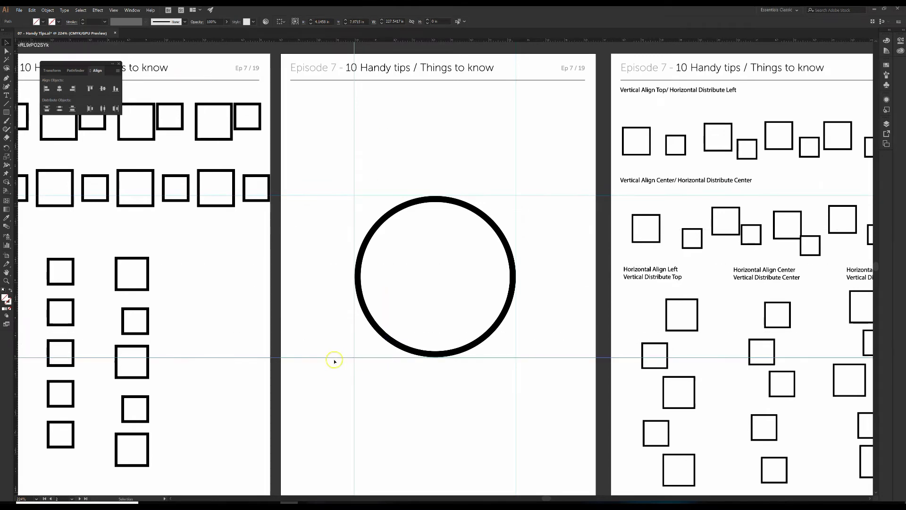
Delete the horizontal guide under the circle and create a new one at the circle's bottom edge.
{"action": "mouse_move", "coordinate": [319, 348]}
{"action": "left_mouse_down"}
{"action": "mouse_move", "coordinate": [322, 383]}
{"action": "mouse_move", "coordinate": [319, 359]}
{"action": "left_mouse_up"}
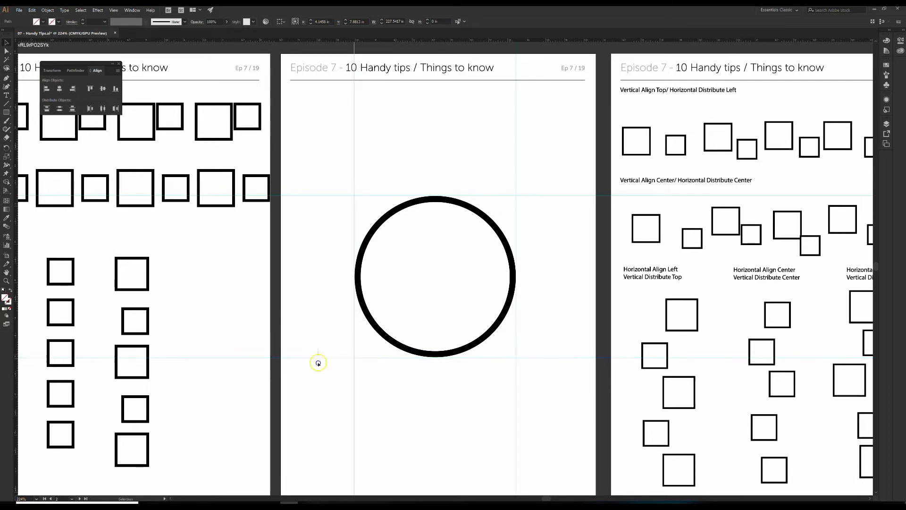
{"action": "key", "text": "Delete"}
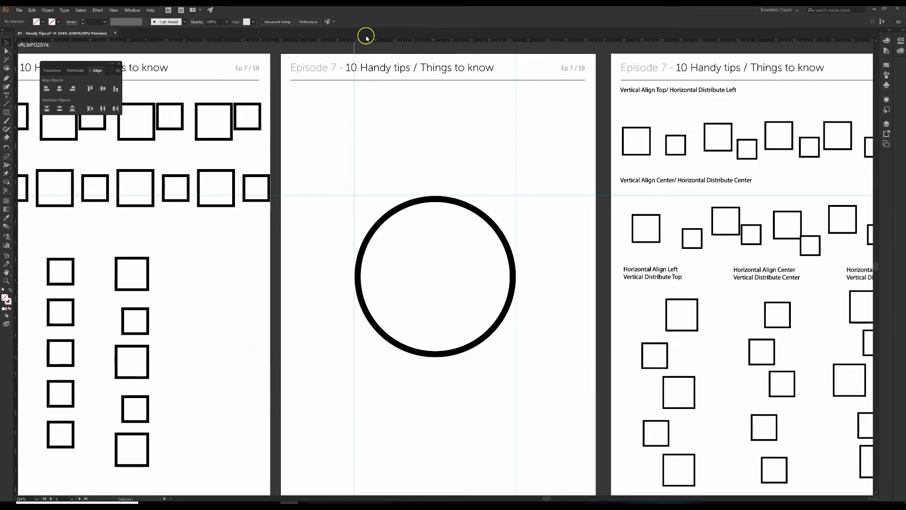
{"action": "left_click_drag", "start_coordinate": [367, 39], "coordinate": [344, 357]}
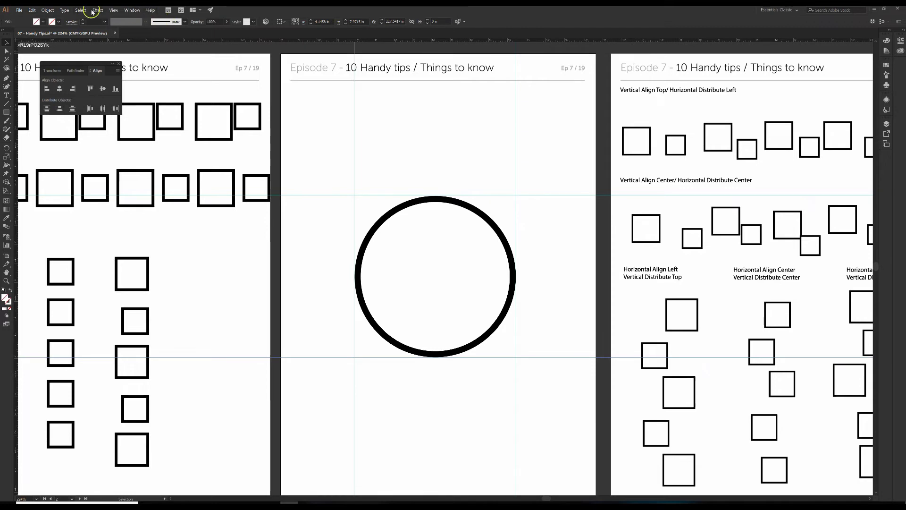
Clear all guides from the document and undo the clearing.
{"action": "left_click", "coordinate": [115, 10]}
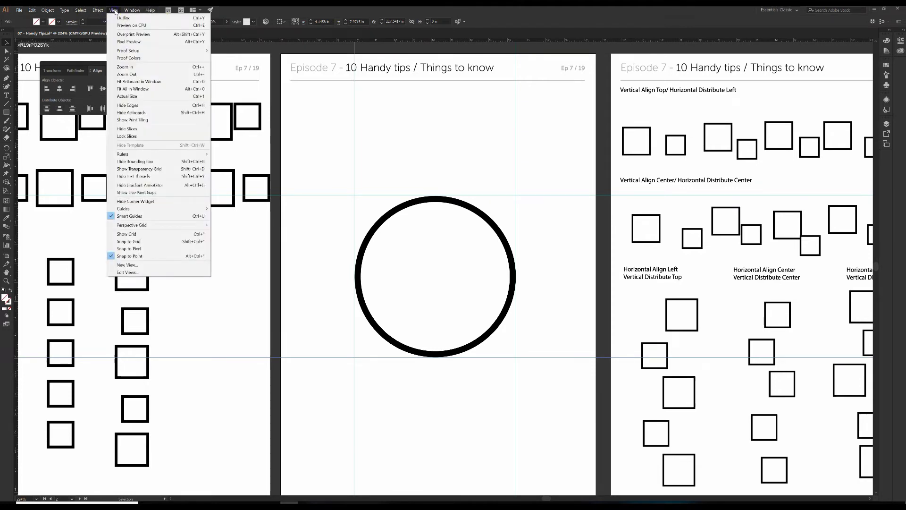
{"action": "mouse_move", "coordinate": [162, 213]}
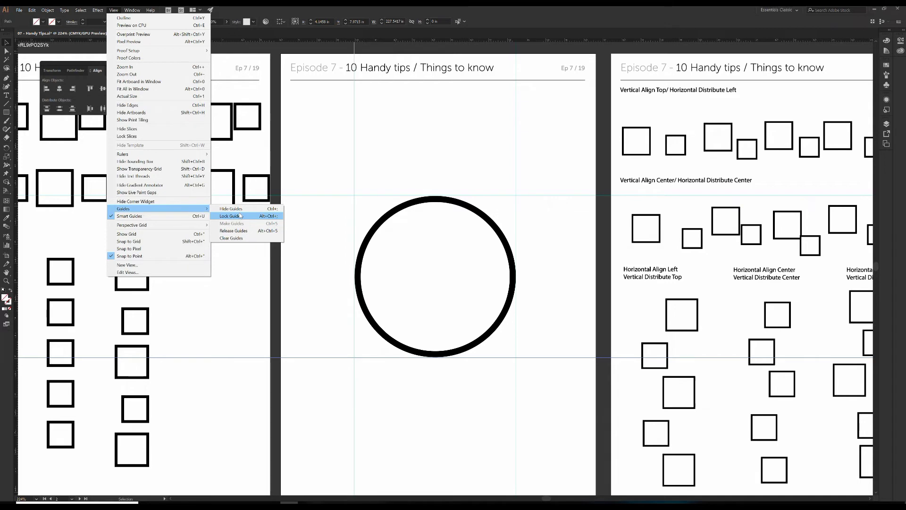
{"action": "left_click", "coordinate": [239, 238]}
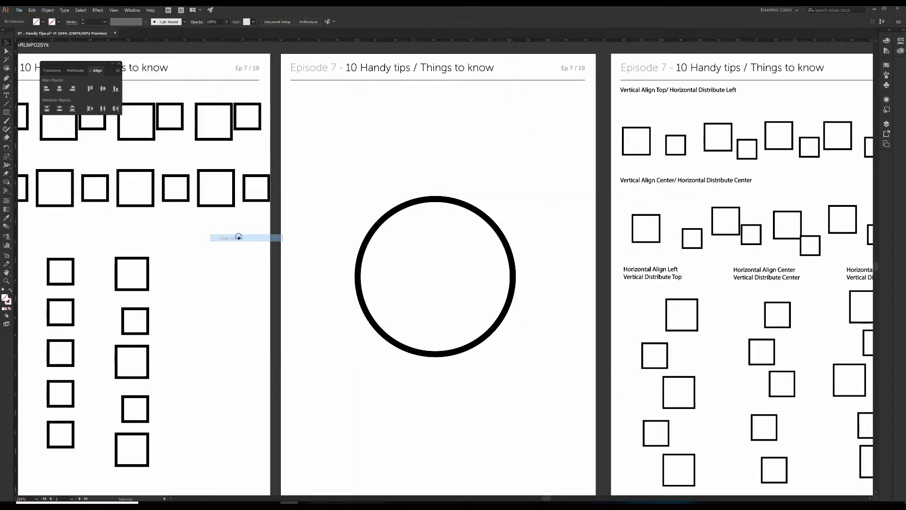
{"action": "left_click", "coordinate": [427, 207]}
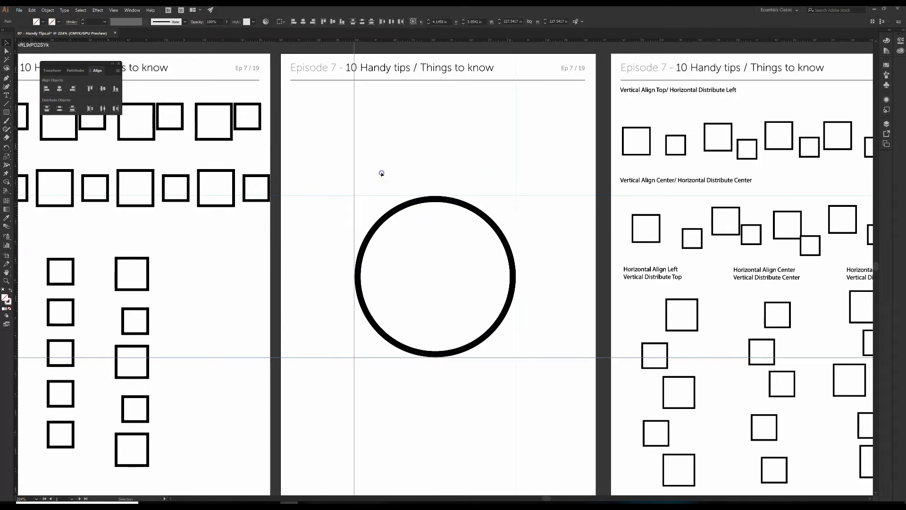
{"action": "left_click", "coordinate": [381, 173]}
{"action": "left_click", "coordinate": [122, 10]}
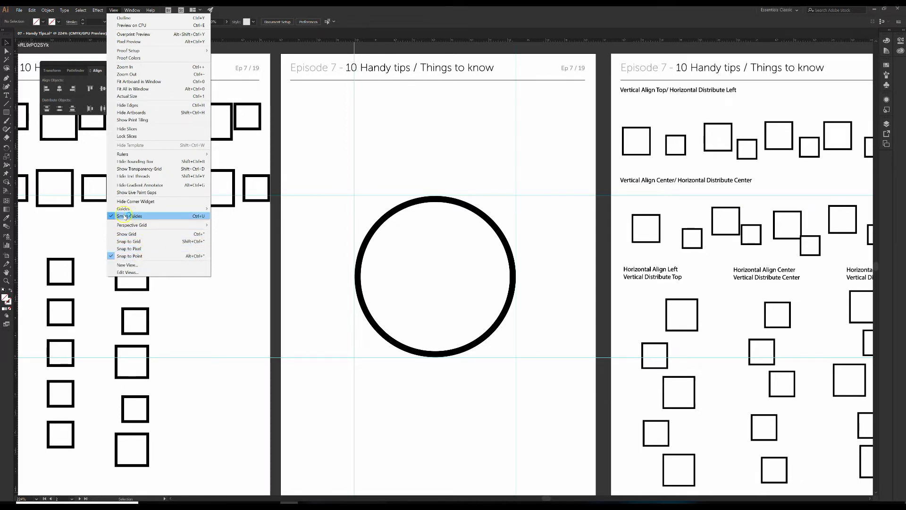
{"action": "left_click", "coordinate": [322, 209]}
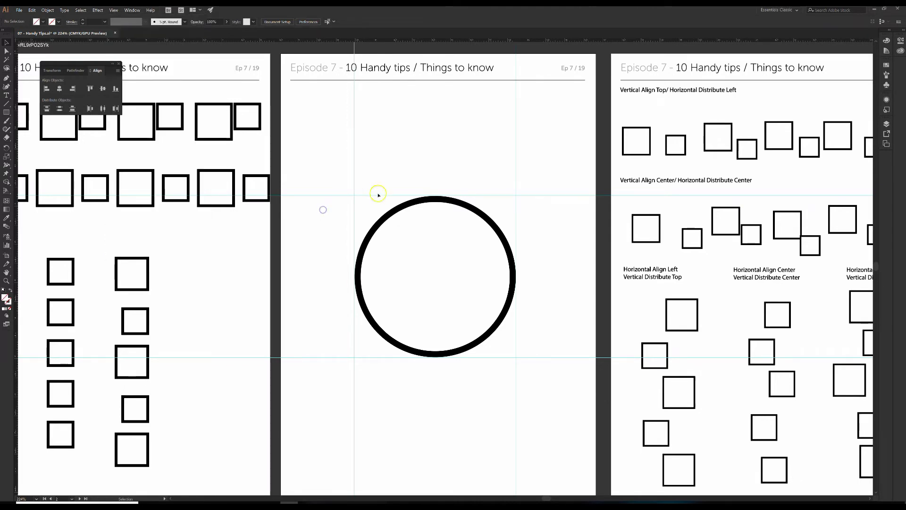
Select the circle and snap the upper horizontal guide to the top anchor of its path.
{"action": "left_click", "coordinate": [408, 208]}
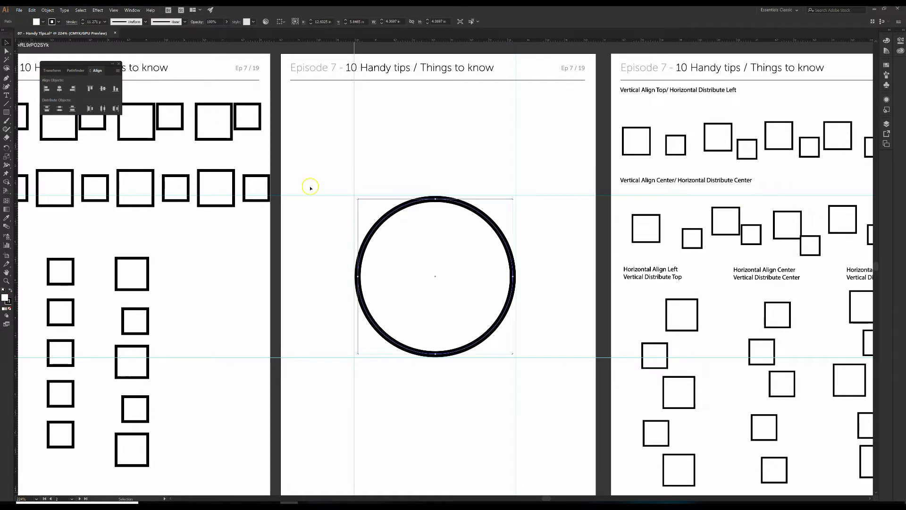
{"action": "mouse_move", "coordinate": [335, 196]}
{"action": "left_mouse_down"}
{"action": "mouse_move", "coordinate": [322, 196]}
{"action": "mouse_move", "coordinate": [334, 121]}
{"action": "mouse_move", "coordinate": [327, 195]}
{"action": "left_mouse_up"}
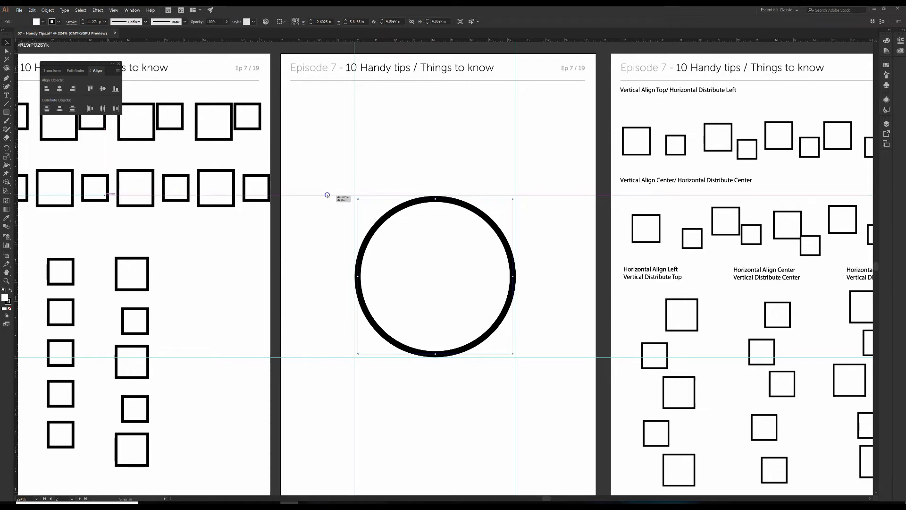
{"action": "left_click_drag", "start_coordinate": [327, 195], "coordinate": [395, 281]}
{"action": "key", "text": "ctrl+plus"}
{"action": "key", "text": "ctrl+plus"}
{"action": "key", "text": "ctrl+plus"}
{"action": "scroll", "coordinate": [395, 282], "scroll_direction": "down", "scroll_amount": 1}
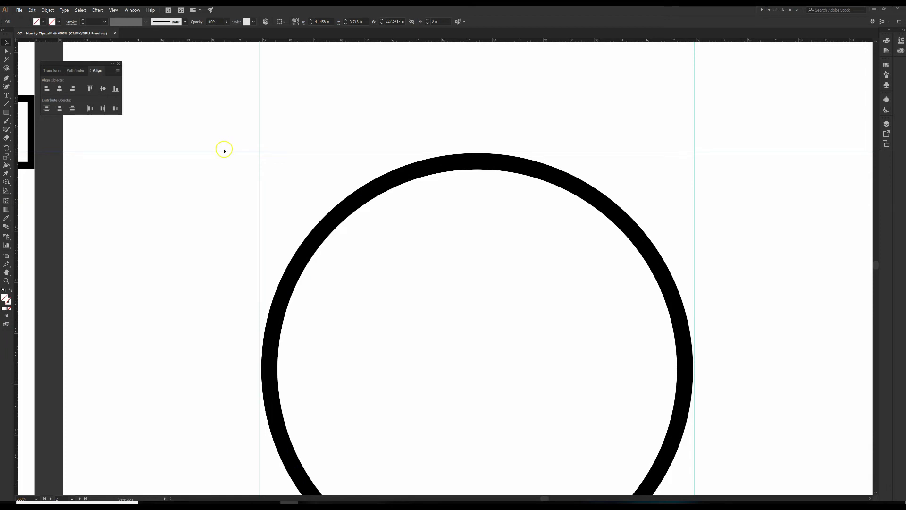
{"action": "left_click", "coordinate": [297, 191]}
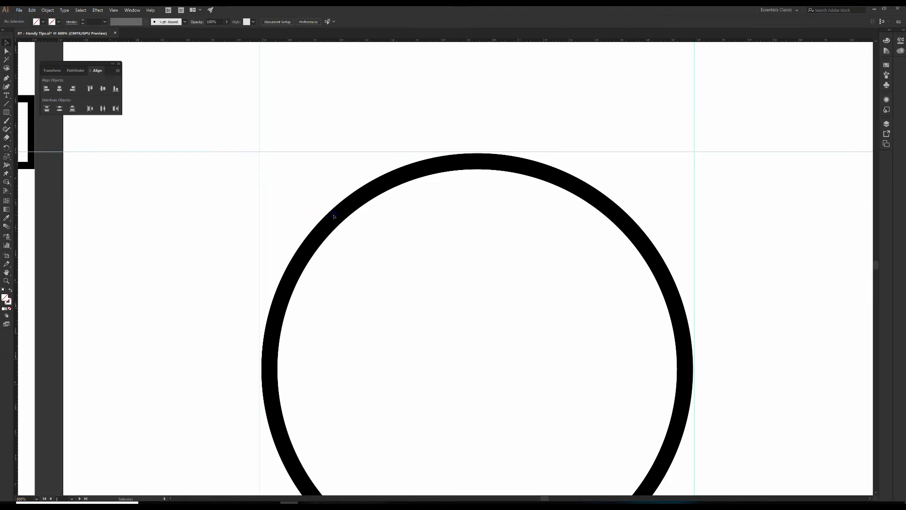
{"action": "left_click", "coordinate": [334, 218]}
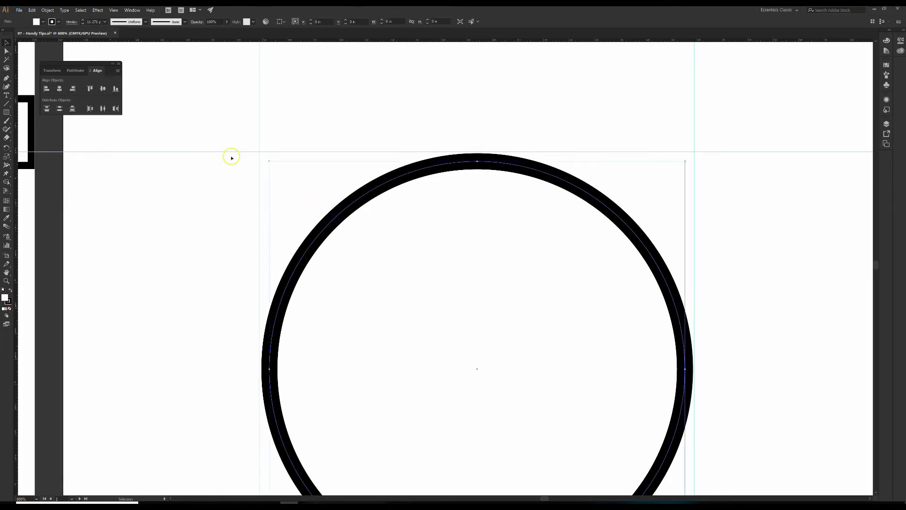
{"action": "left_click_drag", "start_coordinate": [228, 153], "coordinate": [233, 161]}
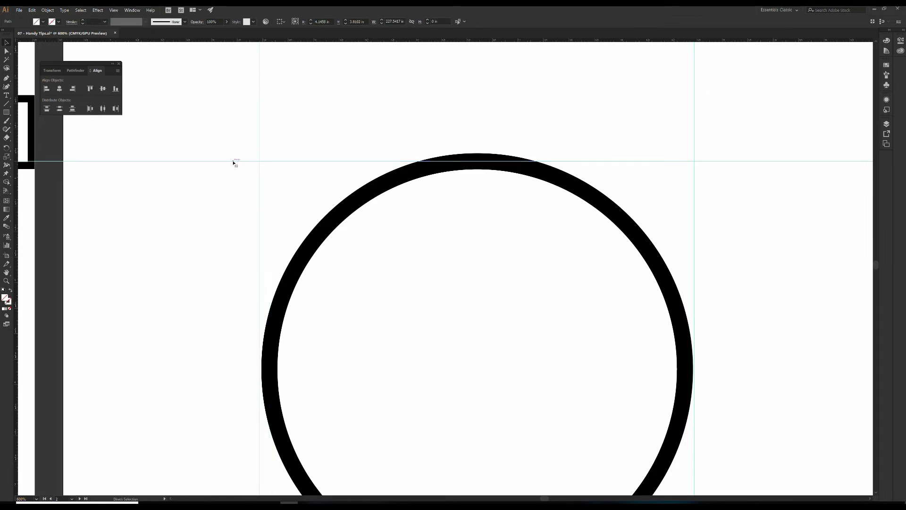
Shift the upper horizontal guide slightly below the top of the circle's path.
{"action": "key", "text": "ctrl+minus"}
{"action": "key", "text": "ctrl+minus"}
{"action": "key", "text": "ctrl+minus"}
{"action": "left_click", "coordinate": [340, 195]}
{"action": "left_click", "coordinate": [410, 250]}
{"action": "left_click", "coordinate": [367, 228]}
{"action": "left_click", "coordinate": [368, 232]}
{"action": "left_click", "coordinate": [416, 245]}
{"action": "left_click", "coordinate": [375, 231]}
{"action": "mouse_move", "coordinate": [375, 231]}
{"action": "left_mouse_down"}
{"action": "mouse_move", "coordinate": [380, 222]}
{"action": "mouse_move", "coordinate": [389, 232]}
{"action": "left_mouse_up"}
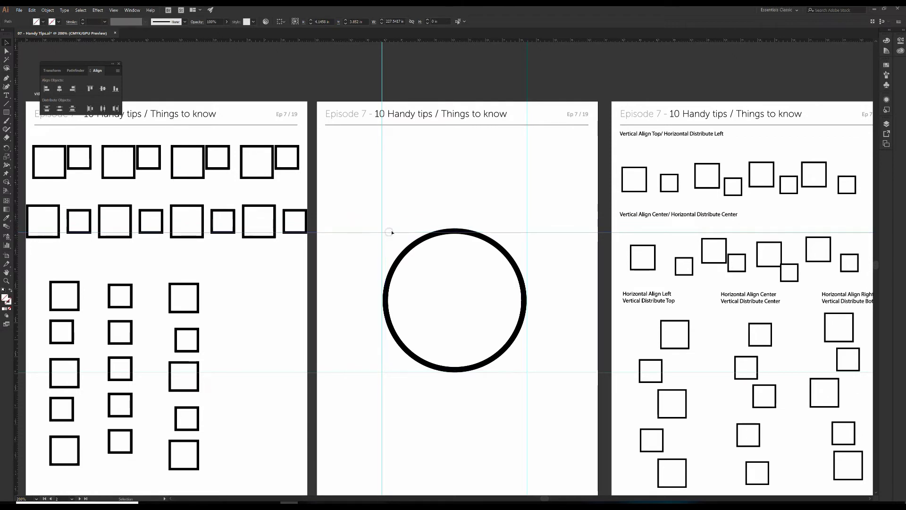
Select the circle and snap the lower horizontal guide to the bottom anchor of its path.
{"action": "left_click", "coordinate": [495, 360]}
{"action": "left_click", "coordinate": [507, 372]}
{"action": "left_click", "coordinate": [492, 359]}
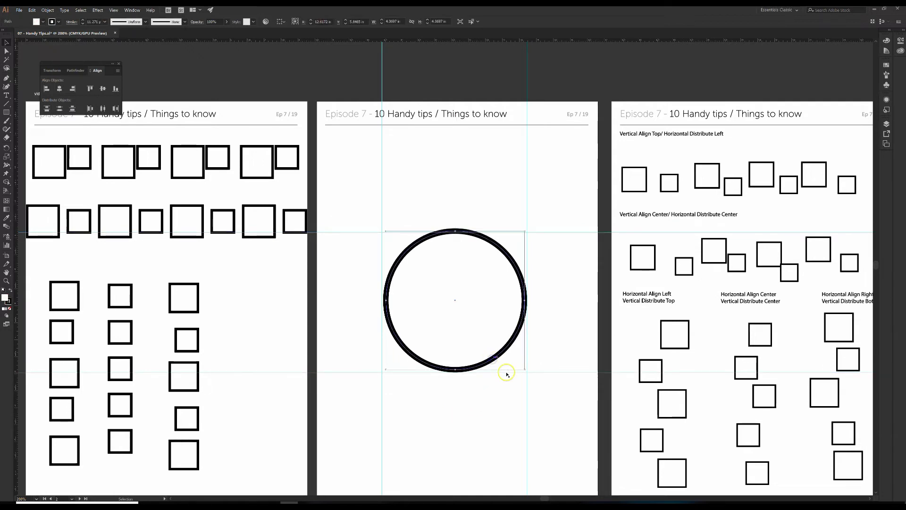
{"action": "key", "text": "Left"}
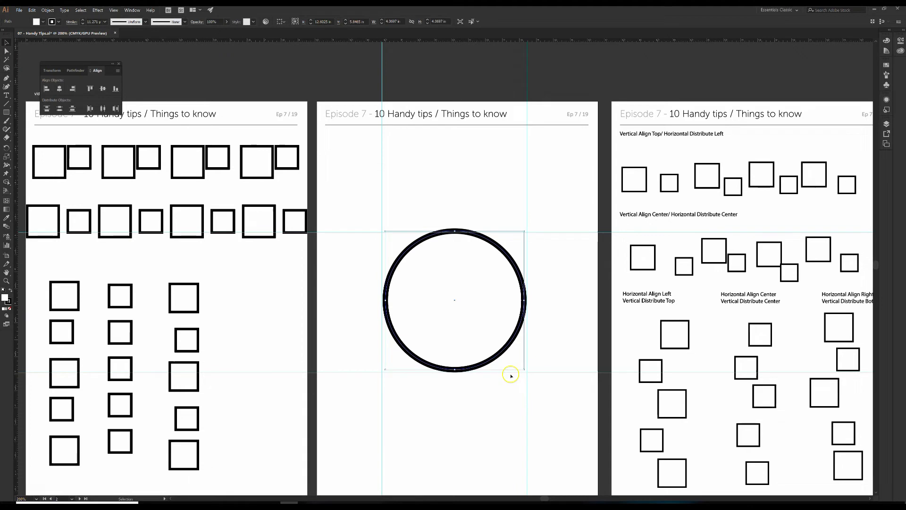
{"action": "mouse_move", "coordinate": [511, 373]}
{"action": "left_mouse_down"}
{"action": "mouse_move", "coordinate": [509, 382]}
{"action": "mouse_move", "coordinate": [513, 370]}
{"action": "left_mouse_up"}
{"action": "left_click", "coordinate": [478, 416]}
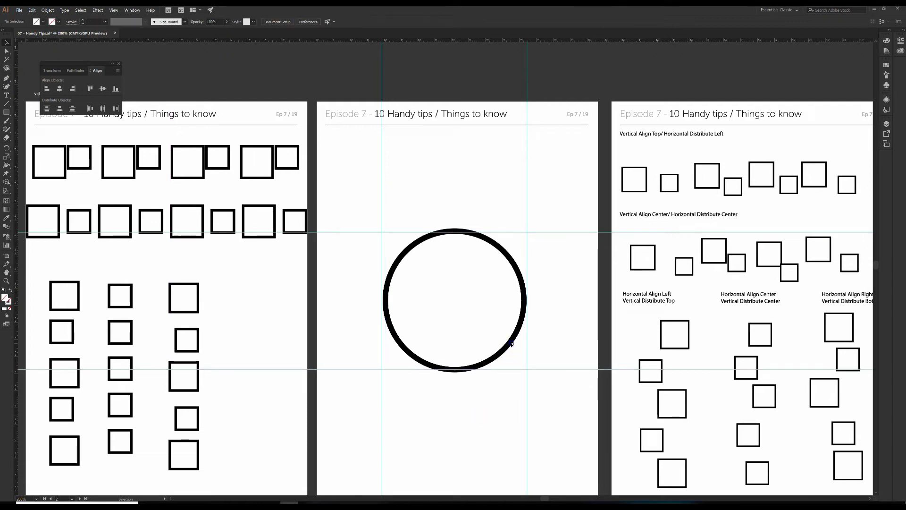
Duplicate the circle straight downward and undo the copy.
{"action": "left_click", "coordinate": [507, 347]}
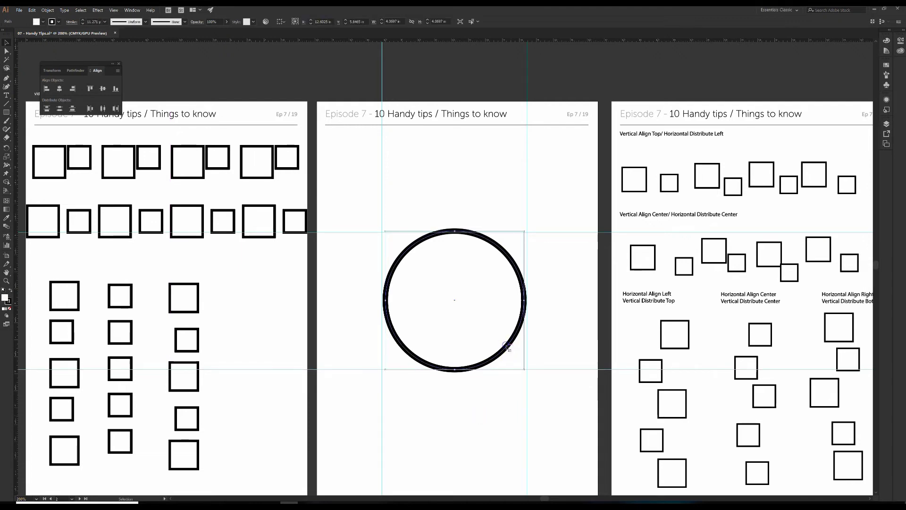
{"action": "left_click_drag", "start_coordinate": [508, 348], "coordinate": [507, 444]}
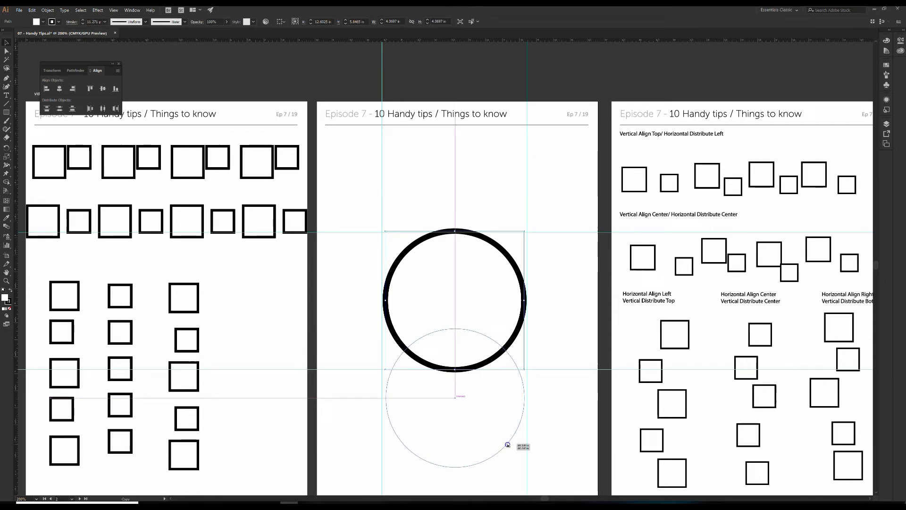
{"action": "left_click_drag", "start_coordinate": [507, 445], "coordinate": [507, 456]}
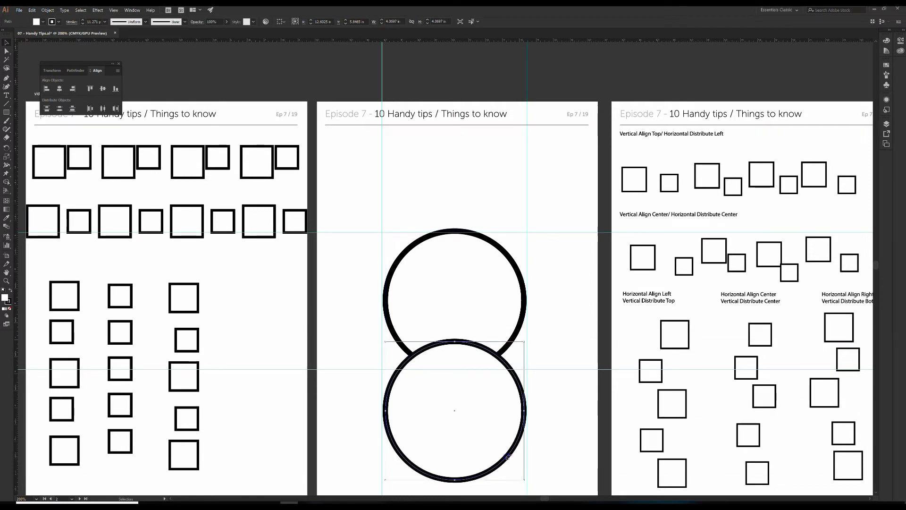
{"action": "key", "text": "ctrl+z"}
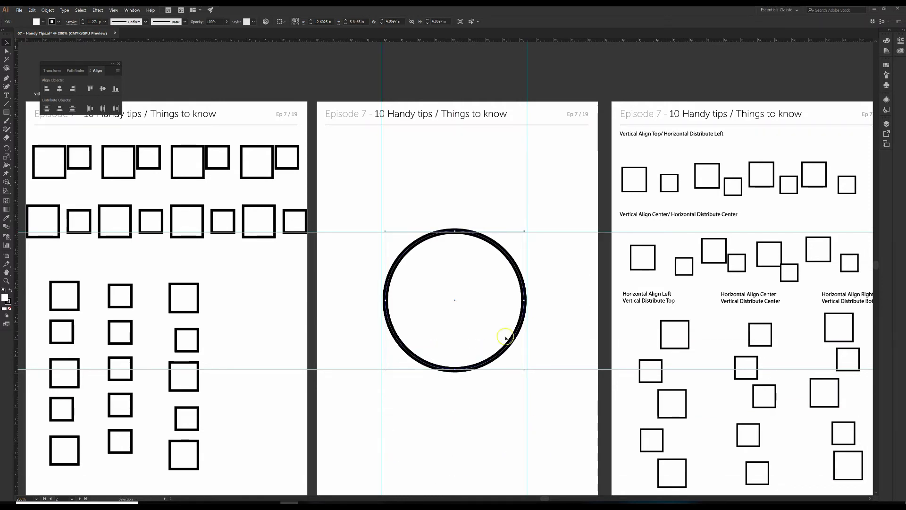
Snap the upper and lower horizontal guides to the top and bottom anchors of the circle's path.
{"action": "left_click_drag", "start_coordinate": [339, 233], "coordinate": [333, 231]}
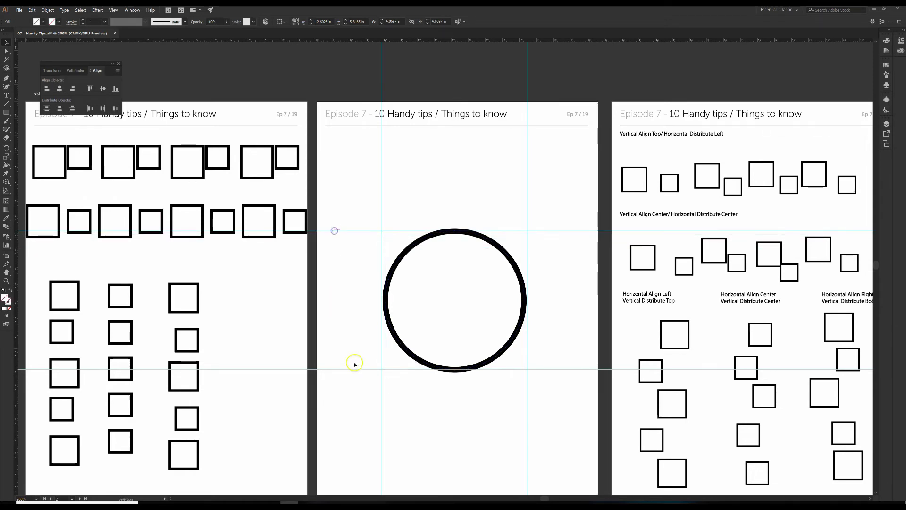
{"action": "left_click", "coordinate": [579, 370]}
{"action": "left_click_drag", "start_coordinate": [579, 369], "coordinate": [581, 373]}
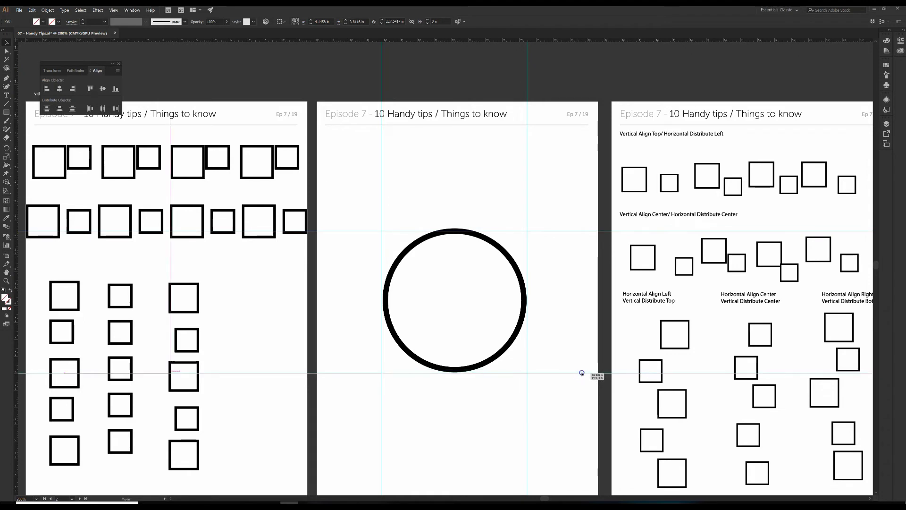
{"action": "left_click", "coordinate": [520, 343]}
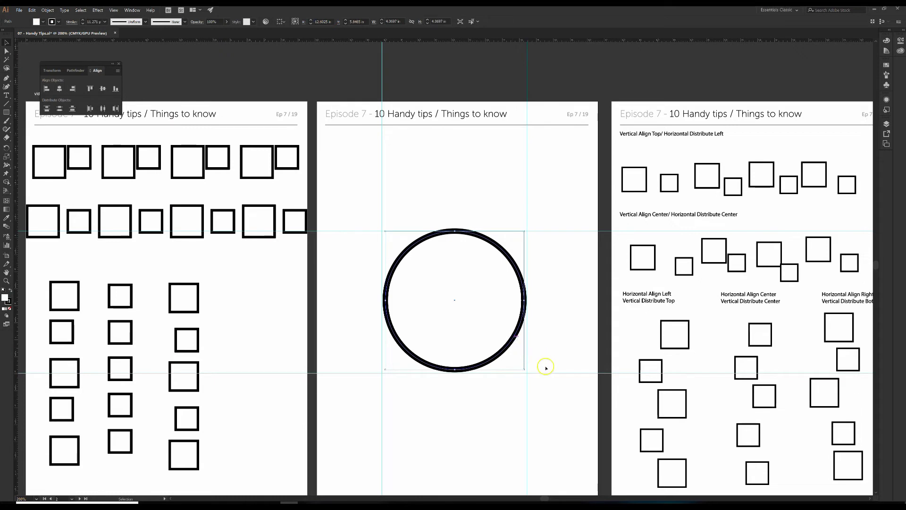
{"action": "left_click_drag", "start_coordinate": [543, 373], "coordinate": [544, 370]}
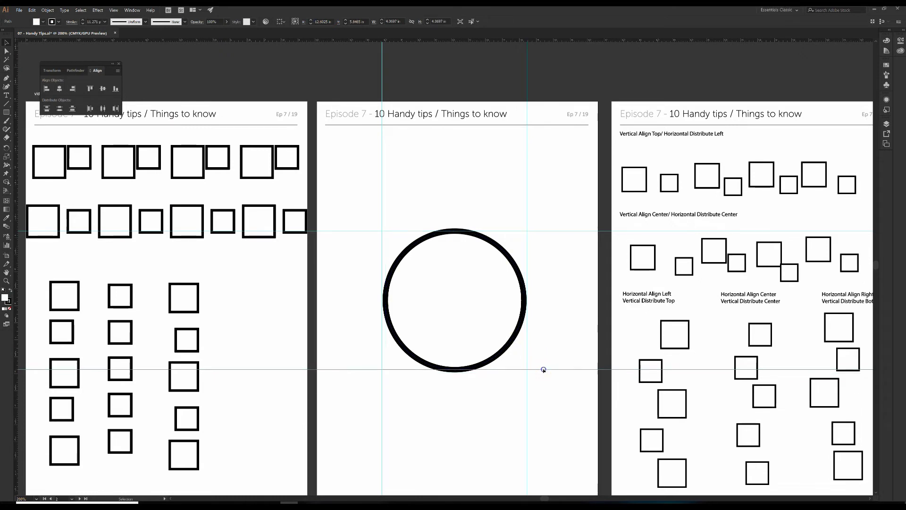
Snap the two vertical guides to the right and left anchors of the circle's path.
{"action": "left_click", "coordinate": [514, 343]}
{"action": "left_click", "coordinate": [512, 344]}
{"action": "left_click_drag", "start_coordinate": [527, 350], "coordinate": [523, 349]}
{"action": "left_click", "coordinate": [483, 234]}
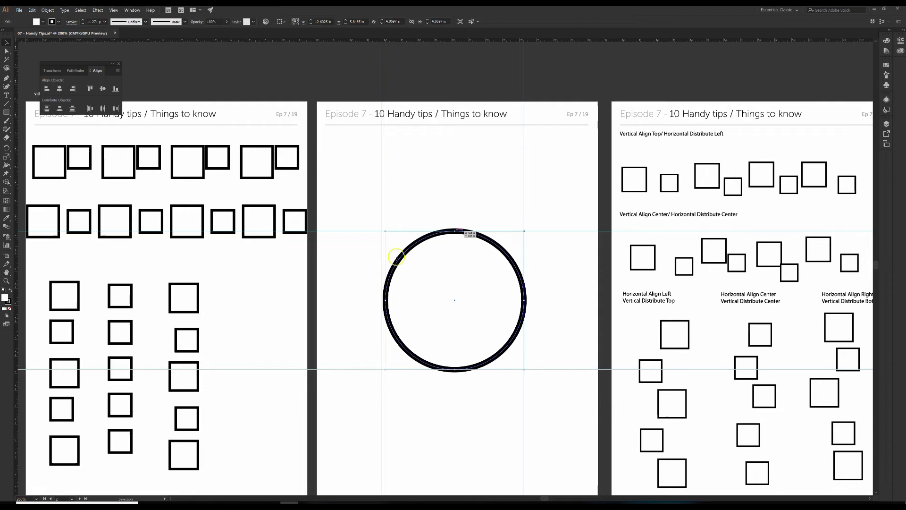
{"action": "left_click_drag", "start_coordinate": [382, 265], "coordinate": [386, 266]}
{"action": "left_click", "coordinate": [361, 436]}
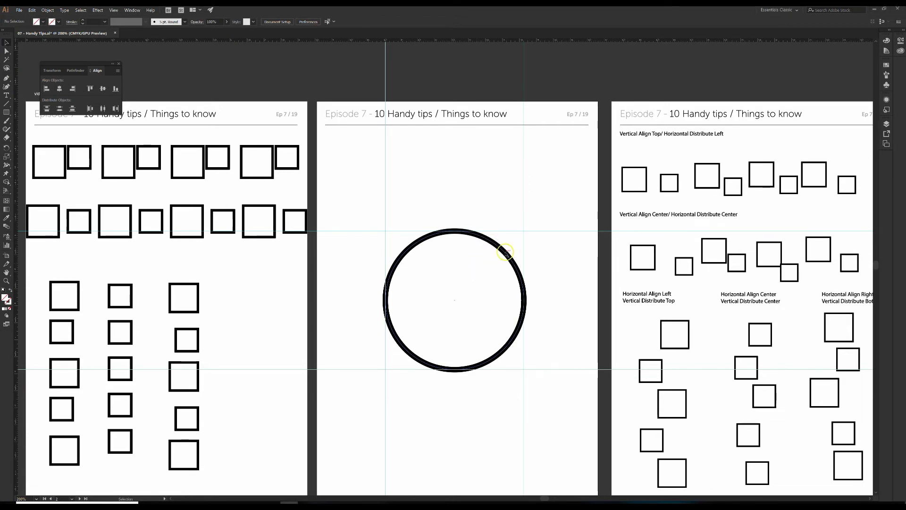
Create a smaller copy of the circle, about 1.98 in wide, placed roughly in the middle of the original.
{"action": "left_click", "coordinate": [506, 254]}
{"action": "left_click_drag", "start_coordinate": [507, 253], "coordinate": [504, 269]}
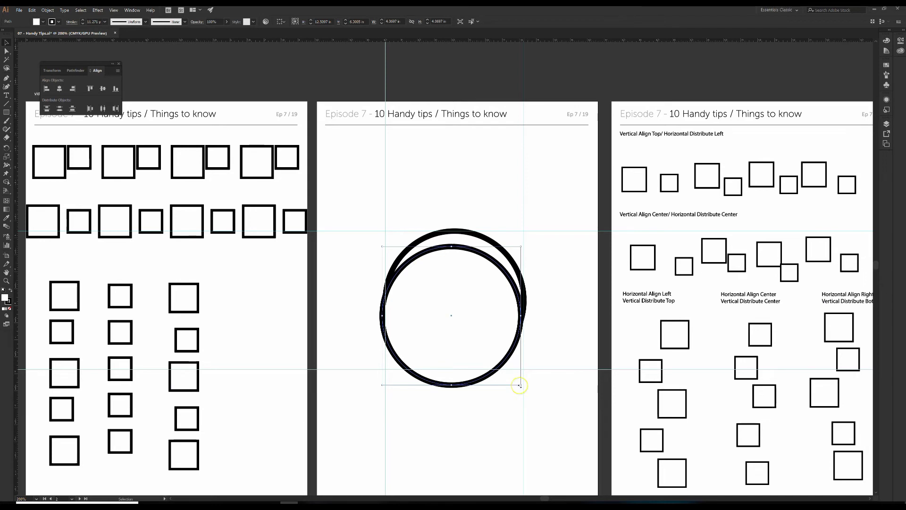
{"action": "left_click_drag", "start_coordinate": [519, 385], "coordinate": [466, 342]}
{"action": "left_click_drag", "start_coordinate": [450, 329], "coordinate": [450, 330]}
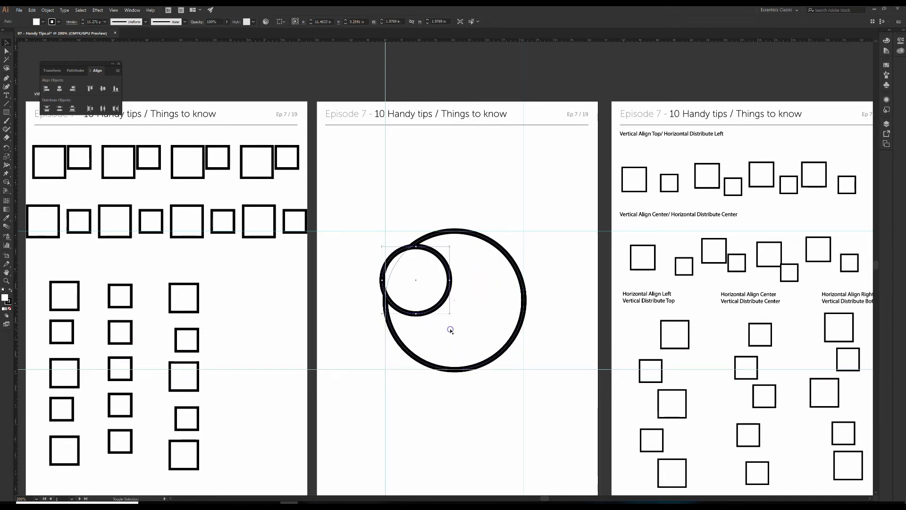
{"action": "left_click_drag", "start_coordinate": [432, 259], "coordinate": [479, 265]}
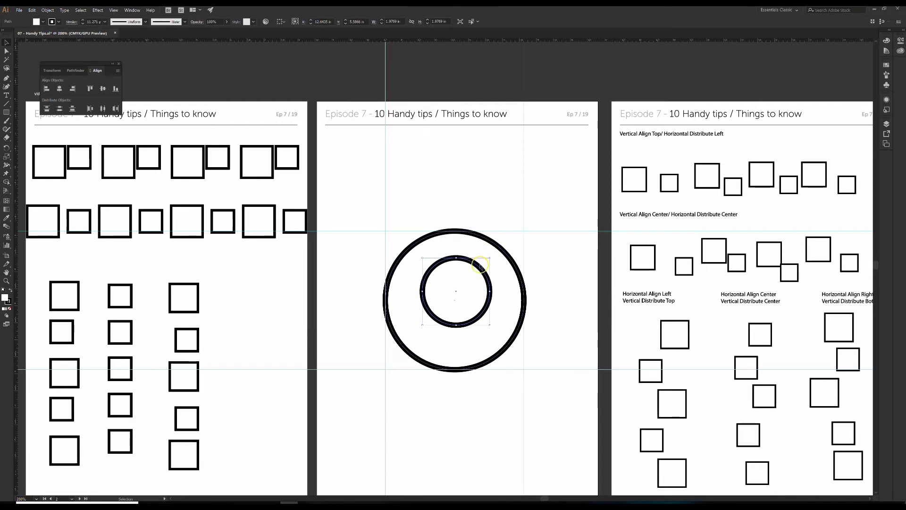
{"action": "left_click_drag", "start_coordinate": [478, 267], "coordinate": [478, 269]}
Create a horizontal and a vertical guide through the center of the large circle.
{"action": "left_click", "coordinate": [516, 269]}
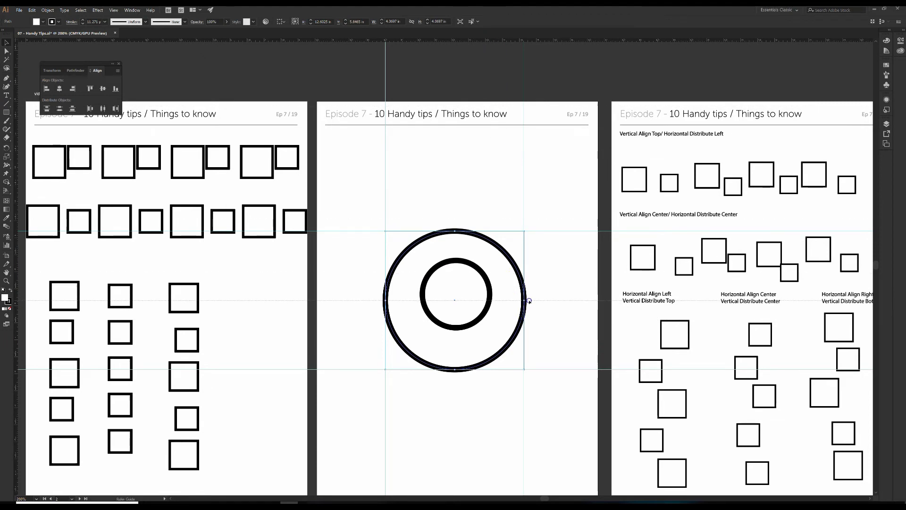
{"action": "left_click_drag", "start_coordinate": [529, 301], "coordinate": [529, 301]}
{"action": "left_click", "coordinate": [440, 371]}
{"action": "left_click_drag", "start_coordinate": [65, 374], "coordinate": [453, 361]}
{"action": "left_click_drag", "start_coordinate": [455, 360], "coordinate": [455, 361]}
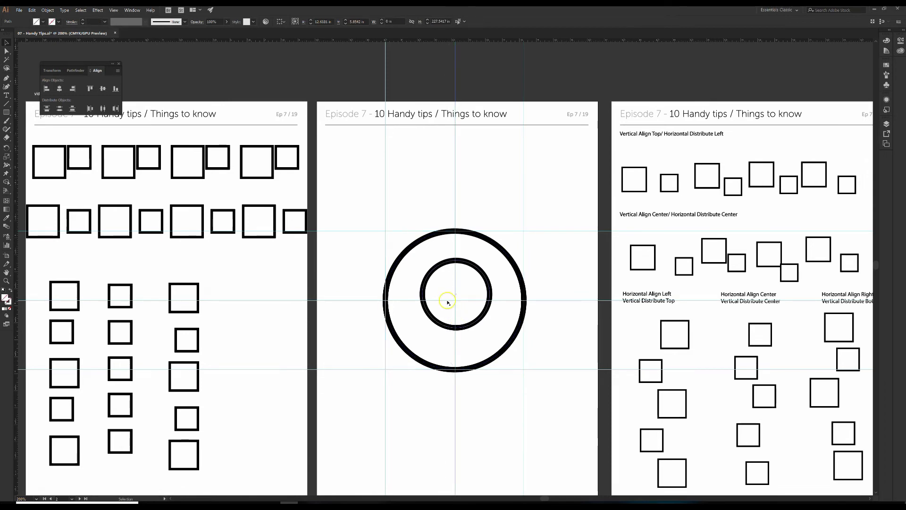
Move the small circle's center onto the intersection of the center guides and select both circles together.
{"action": "left_click", "coordinate": [490, 287]}
{"action": "left_click", "coordinate": [489, 286]}
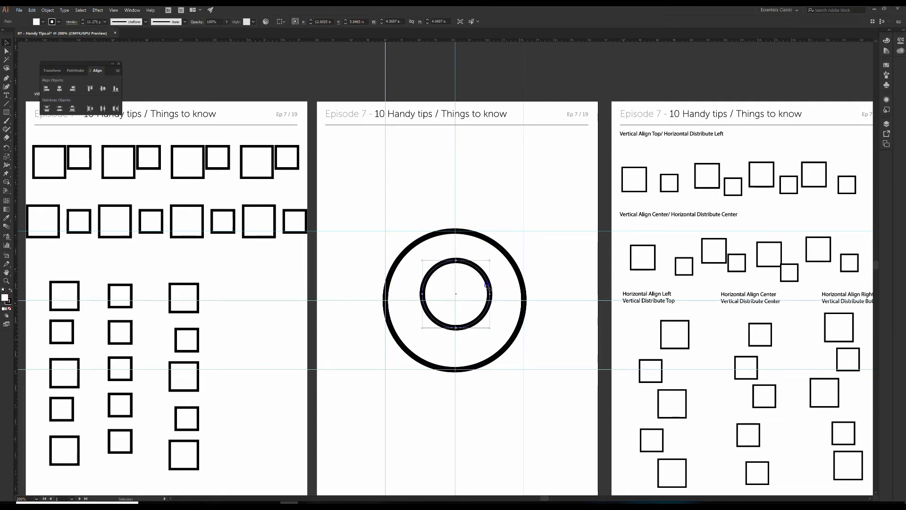
{"action": "left_click_drag", "start_coordinate": [488, 286], "coordinate": [487, 299]}
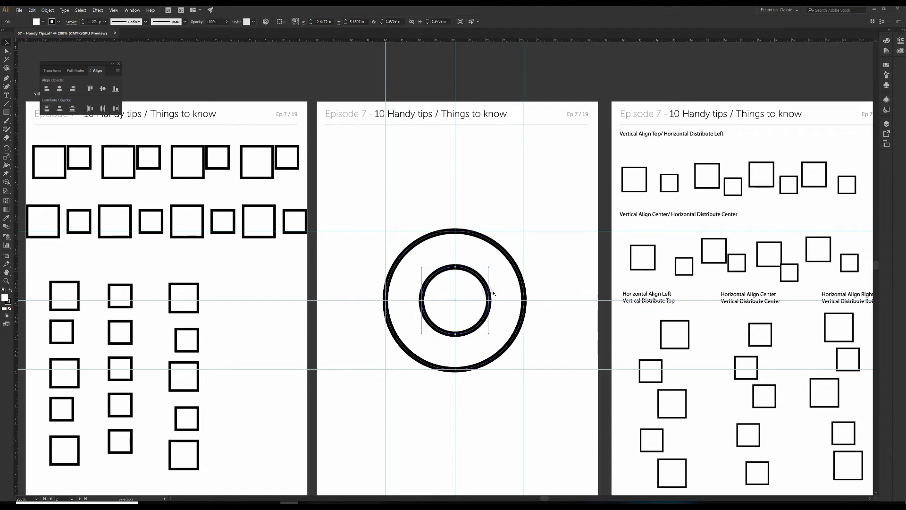
{"action": "left_click", "coordinate": [580, 252]}
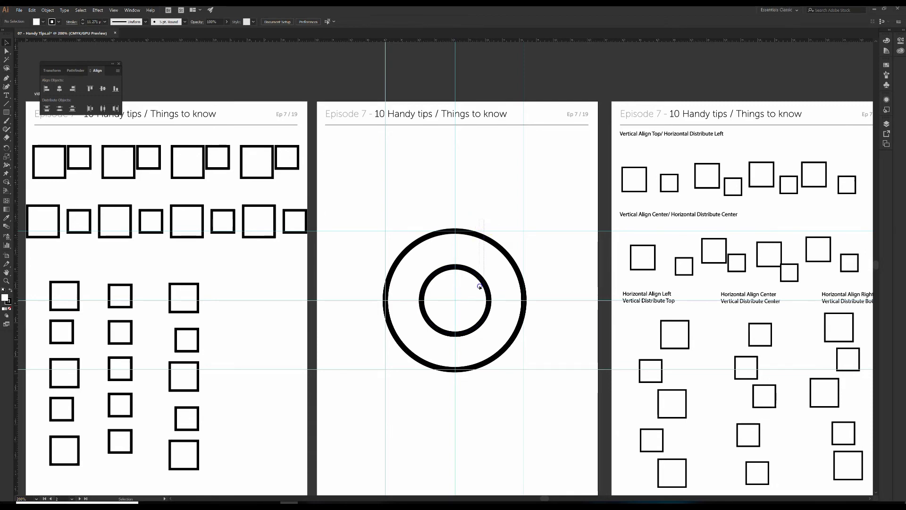
{"action": "left_click_drag", "start_coordinate": [479, 286], "coordinate": [478, 286]}
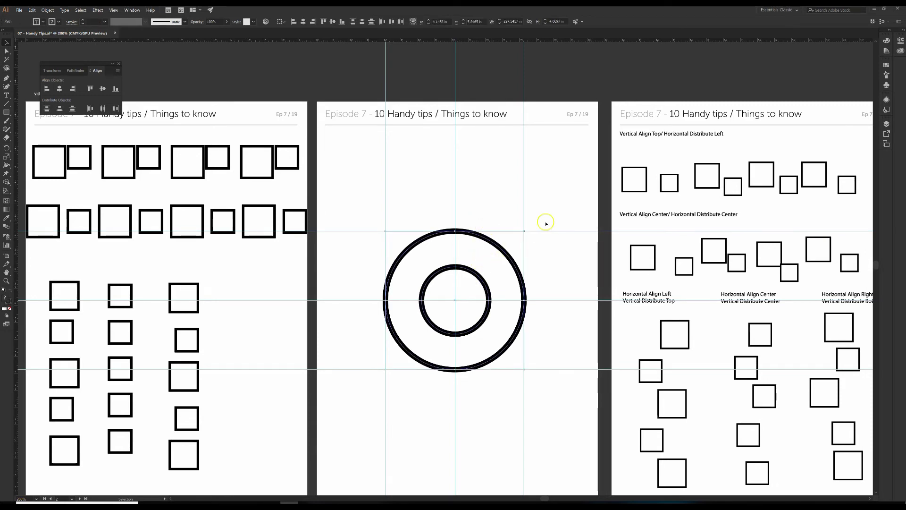
Delete all the vertical and horizontal guides around the two circles.
{"action": "left_click", "coordinate": [564, 262]}
{"action": "left_click_drag", "start_coordinate": [367, 171], "coordinate": [530, 185]}
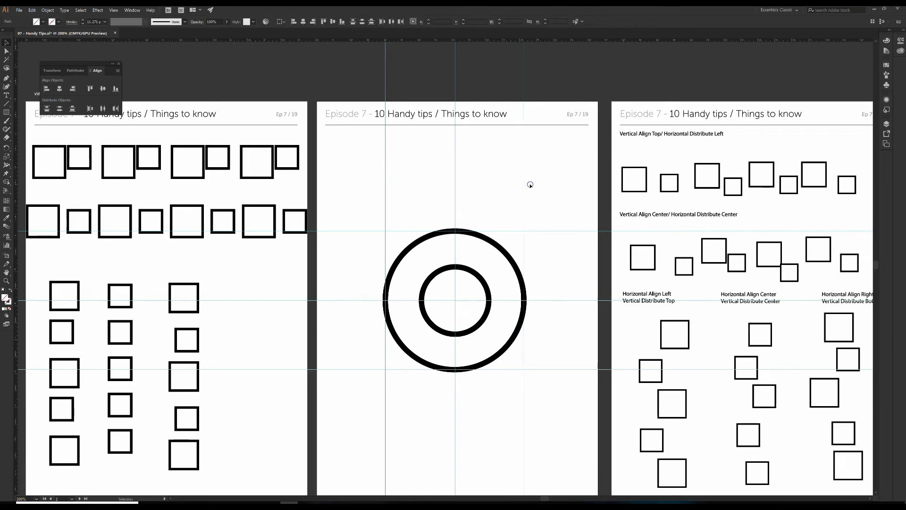
{"action": "key", "text": "Delete"}
{"action": "left_click_drag", "start_coordinate": [561, 215], "coordinate": [564, 361]}
{"action": "key", "text": "Delete"}
Select both circles and enlarge them together around their shared center to about 5 in wide with the Scale tool.
{"action": "left_click_drag", "start_coordinate": [363, 228], "coordinate": [550, 394]}
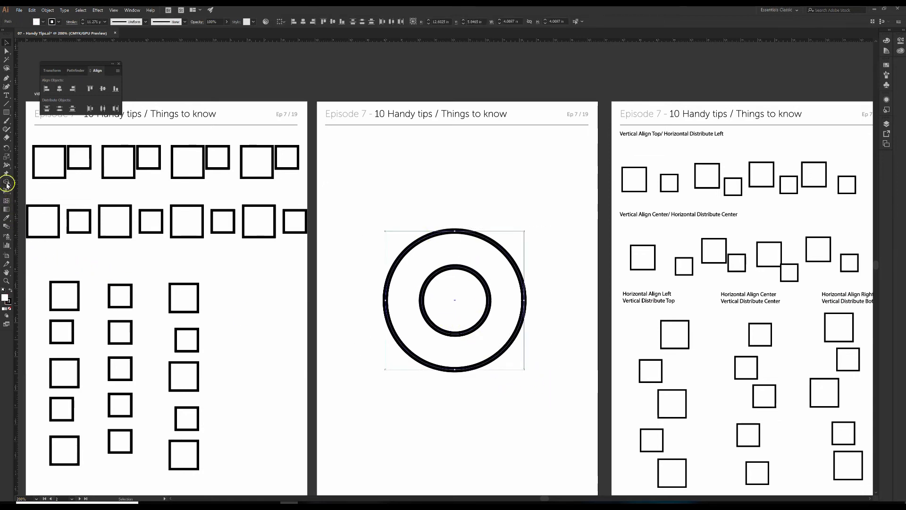
{"action": "left_click", "coordinate": [5, 157]}
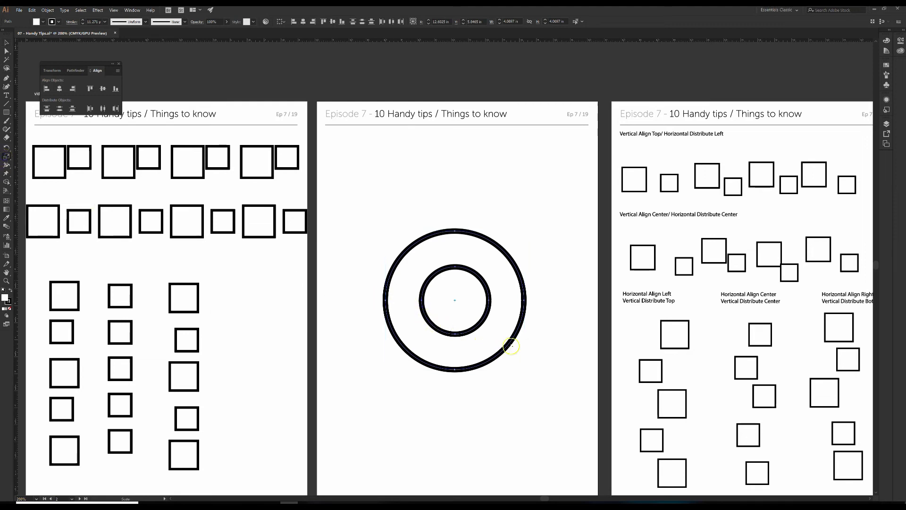
{"action": "mouse_move", "coordinate": [511, 360]}
{"action": "left_mouse_down"}
{"action": "mouse_move", "coordinate": [461, 334]}
{"action": "mouse_move", "coordinate": [460, 305]}
{"action": "mouse_move", "coordinate": [512, 367]}
{"action": "left_mouse_up"}
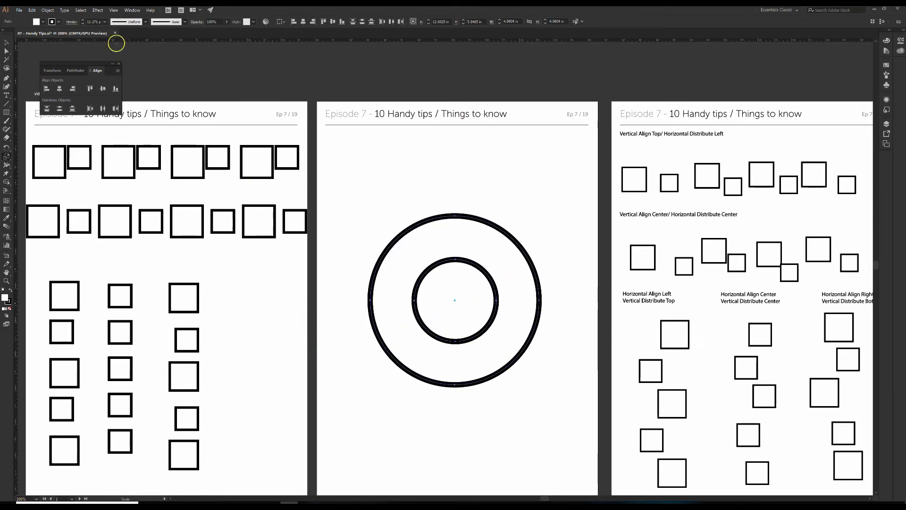
Set the stroke weight of both circles to 20 pt.
{"action": "left_click", "coordinate": [83, 21]}
{"action": "left_click", "coordinate": [84, 21]}
{"action": "left_click", "coordinate": [83, 20]}
{"action": "left_click", "coordinate": [83, 20]}
{"action": "left_click", "coordinate": [83, 20]}
{"action": "left_click", "coordinate": [83, 21]}
{"action": "left_click", "coordinate": [83, 20]}
{"action": "left_click", "coordinate": [83, 21]}
{"action": "left_click", "coordinate": [83, 20]}
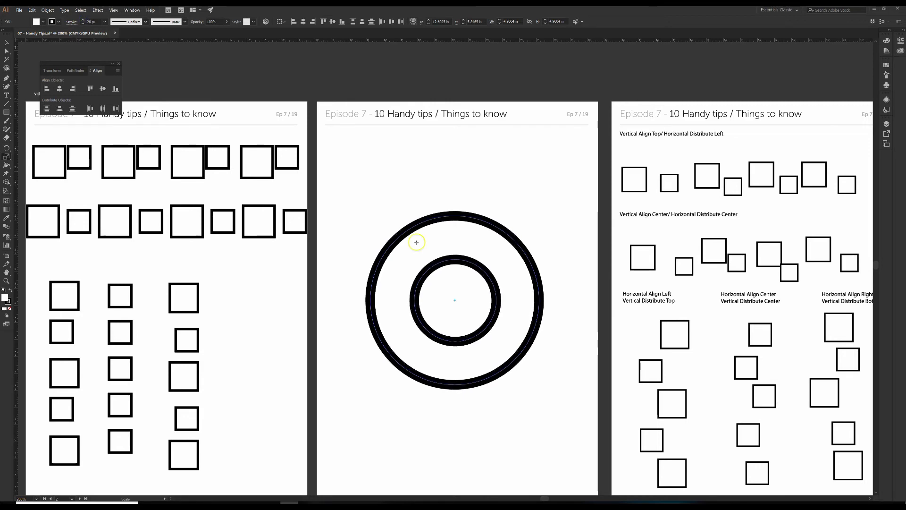
Scale both circles up together to about 5.96 in wide around their shared center.
{"action": "mouse_move", "coordinate": [503, 374]}
{"action": "left_mouse_down"}
{"action": "mouse_move", "coordinate": [456, 318]}
{"action": "mouse_move", "coordinate": [505, 360]}
{"action": "mouse_move", "coordinate": [510, 375]}
{"action": "mouse_move", "coordinate": [501, 370]}
{"action": "left_mouse_up"}
{"action": "key", "text": "ctrl+z"}
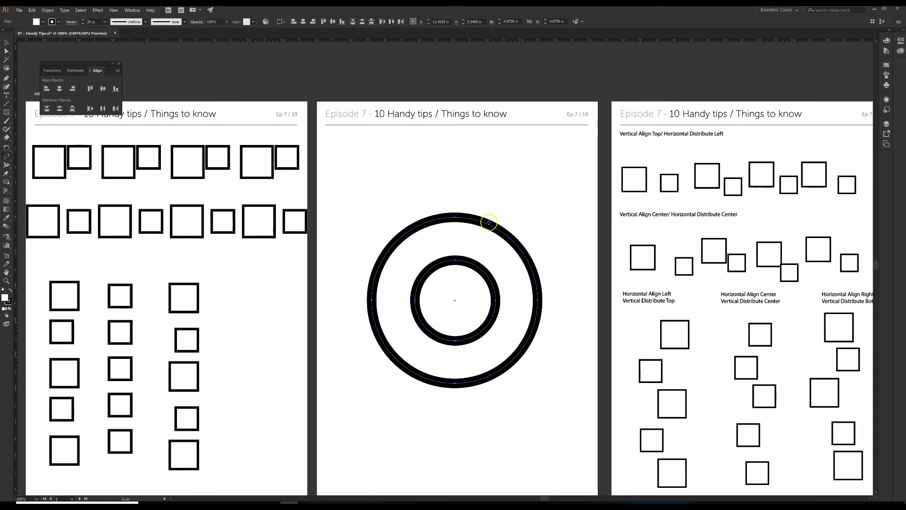
{"action": "left_click_drag", "start_coordinate": [521, 359], "coordinate": [528, 377]}
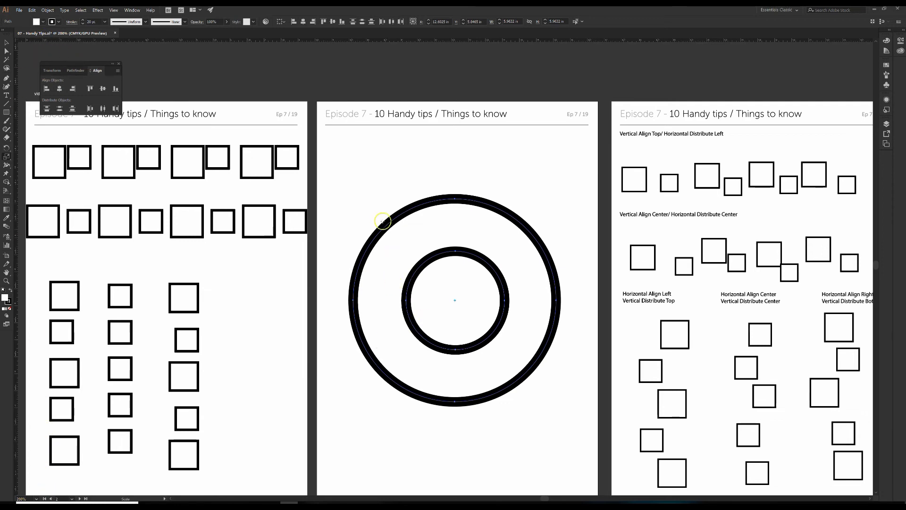
Turn on Scale Strokes & Effects in the general preferences.
{"action": "left_click", "coordinate": [32, 10]}
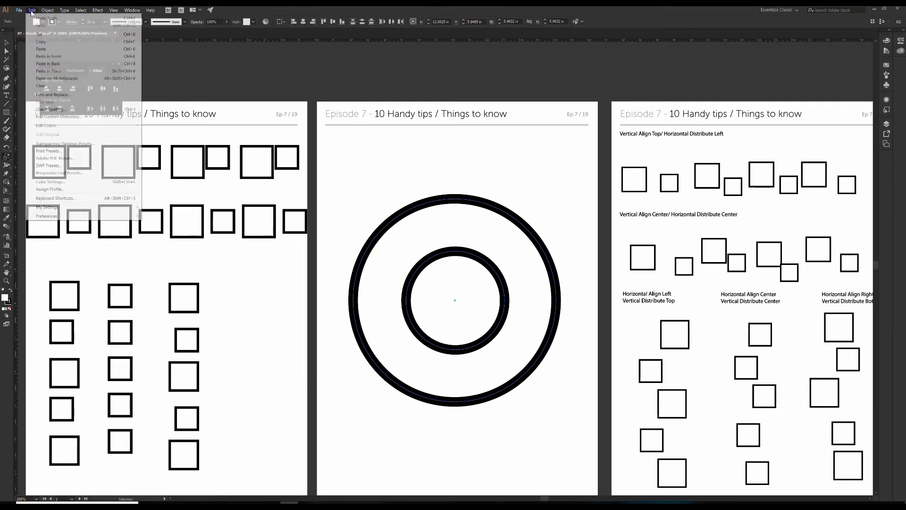
{"action": "mouse_move", "coordinate": [50, 216]}
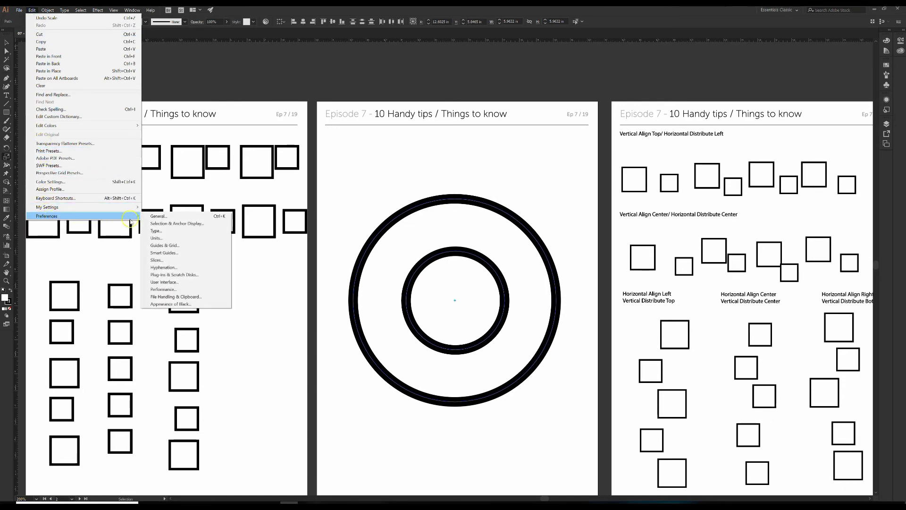
{"action": "left_click", "coordinate": [167, 218]}
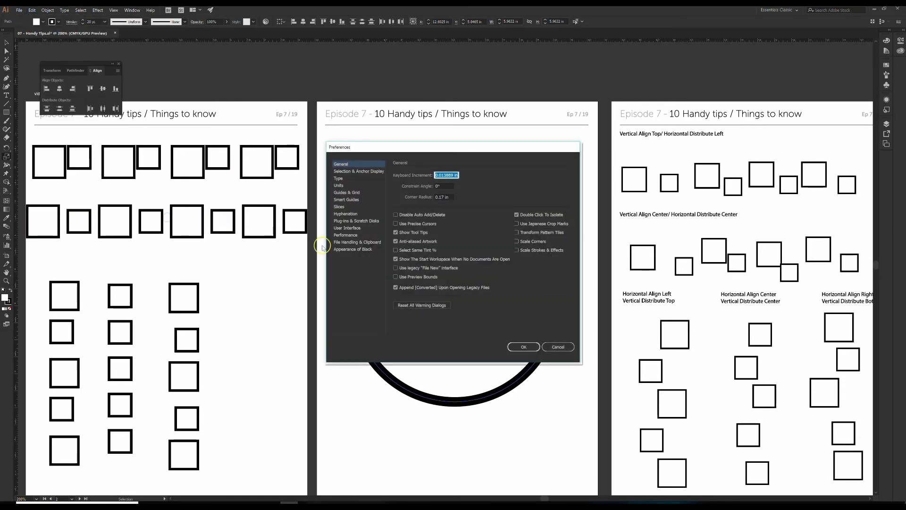
{"action": "left_click", "coordinate": [517, 250]}
{"action": "left_click", "coordinate": [523, 347]}
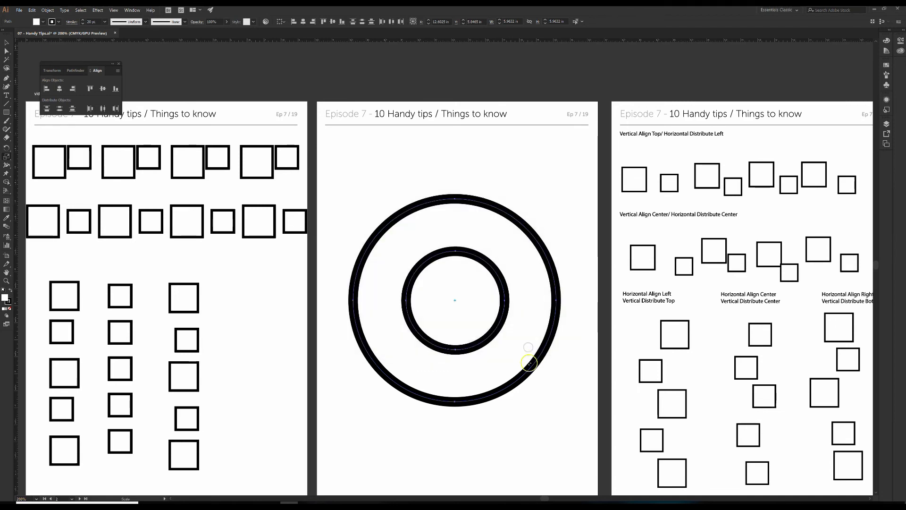
Try scaling both circles down and up with their strokes, and undo the scaling.
{"action": "mouse_move", "coordinate": [531, 364]}
{"action": "left_mouse_down"}
{"action": "mouse_move", "coordinate": [480, 326]}
{"action": "mouse_move", "coordinate": [480, 300]}
{"action": "left_mouse_up"}
{"action": "mouse_move", "coordinate": [449, 273]}
{"action": "left_mouse_down"}
{"action": "mouse_move", "coordinate": [462, 317]}
{"action": "mouse_move", "coordinate": [497, 356]}
{"action": "left_mouse_up"}
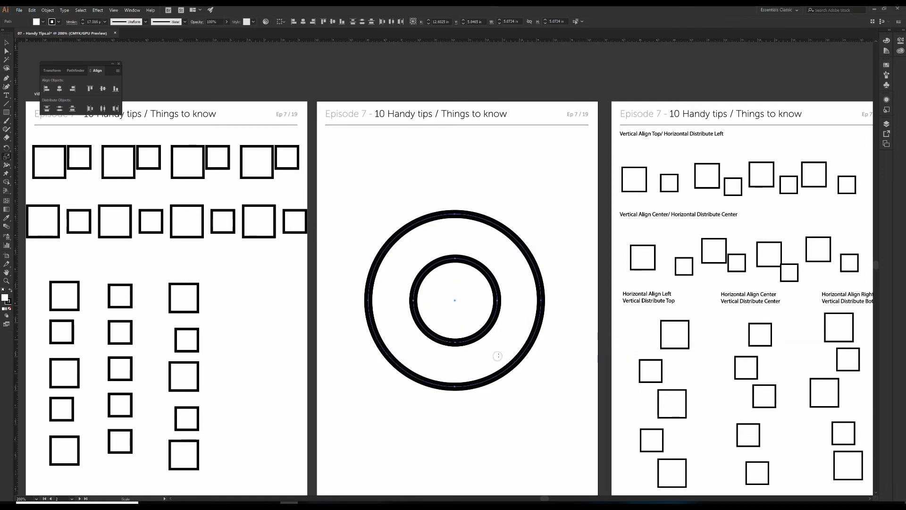
{"action": "key", "text": "ctrl+z"}
{"action": "key", "text": "ctrl+z"}
{"action": "key", "text": "ctrl+z"}
{"action": "key", "text": "ctrl+z"}
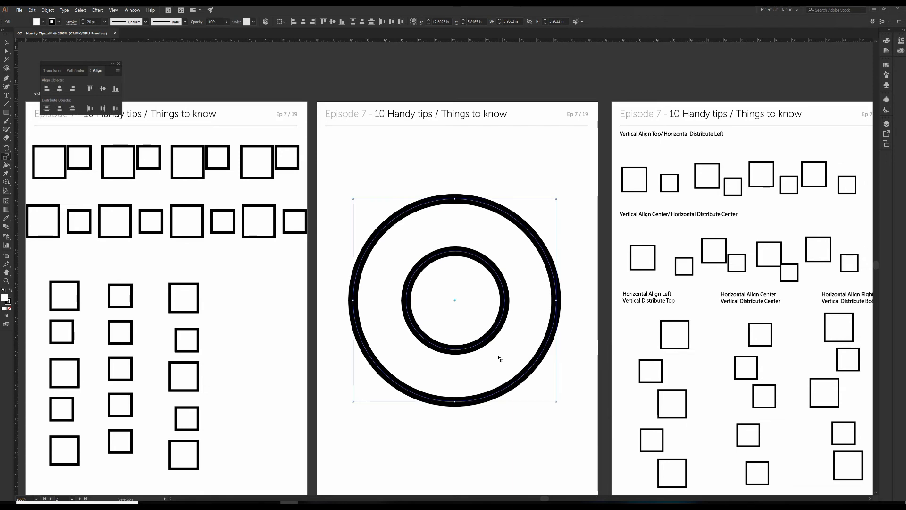
{"action": "key", "text": "ctrl+z"}
{"action": "left_click_drag", "start_coordinate": [513, 366], "coordinate": [468, 337]}
{"action": "key", "text": "ctrl+z"}
{"action": "key", "text": "ctrl+z"}
{"action": "key", "text": "ctrl+z"}
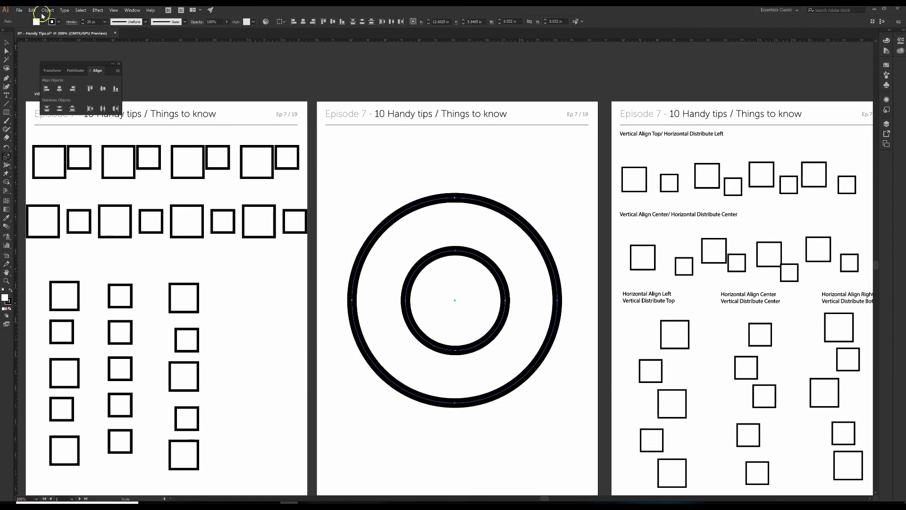
Turn off Scale Strokes & Effects in the general preferences and try shrinking both circles to about 1.17 in wide.
{"action": "left_click", "coordinate": [32, 10]}
{"action": "mouse_move", "coordinate": [53, 216]}
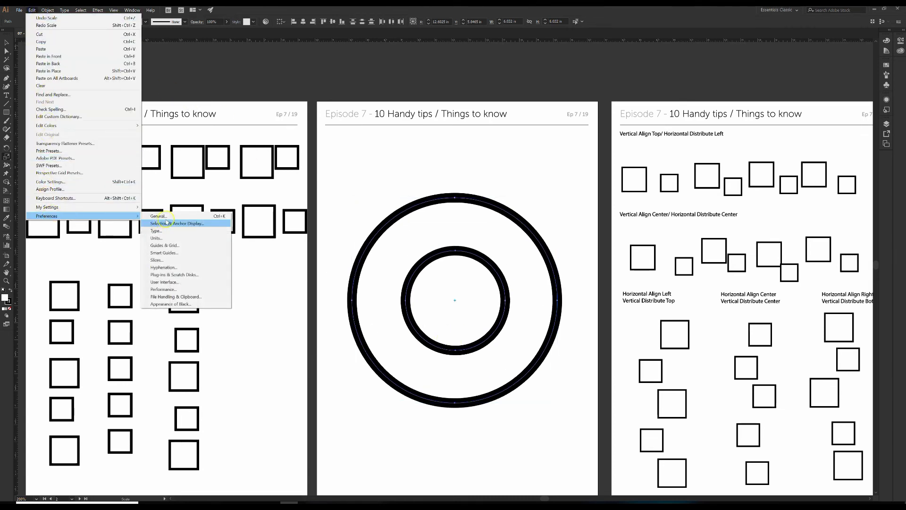
{"action": "left_click", "coordinate": [159, 216]}
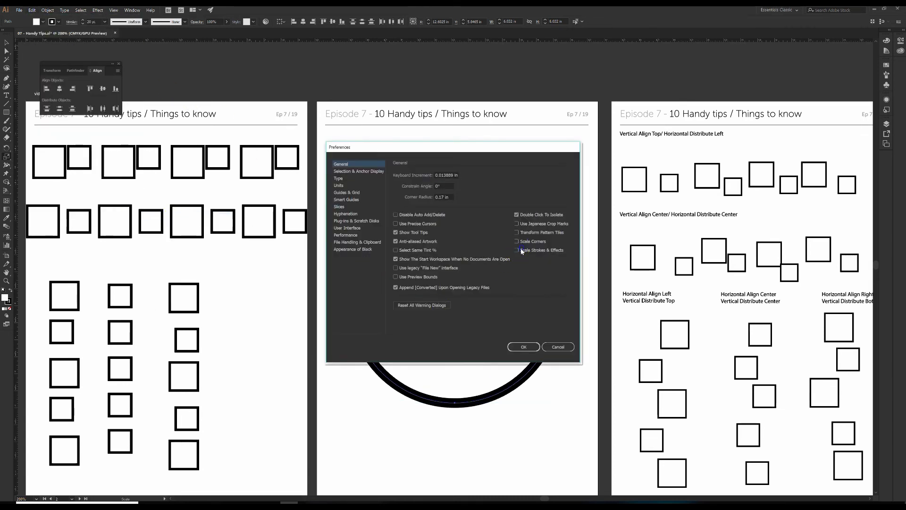
{"action": "left_click", "coordinate": [522, 346]}
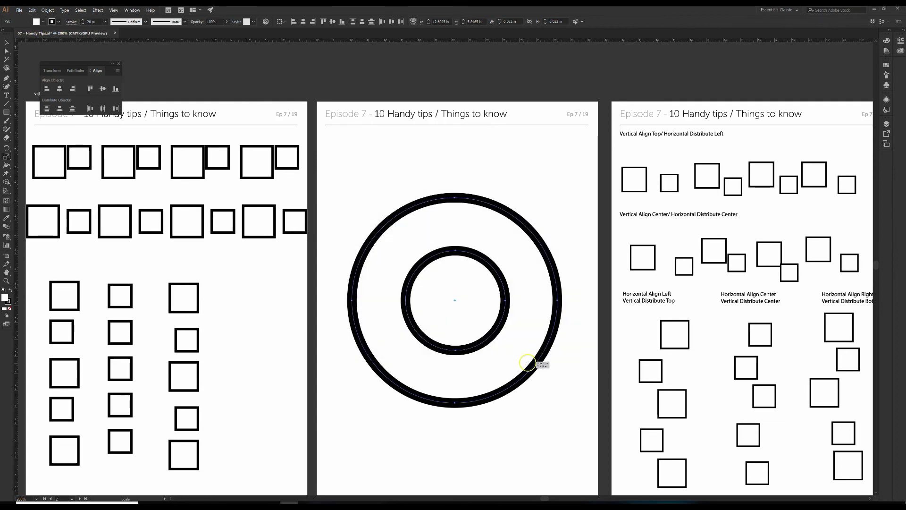
{"action": "left_click_drag", "start_coordinate": [531, 368], "coordinate": [463, 323]}
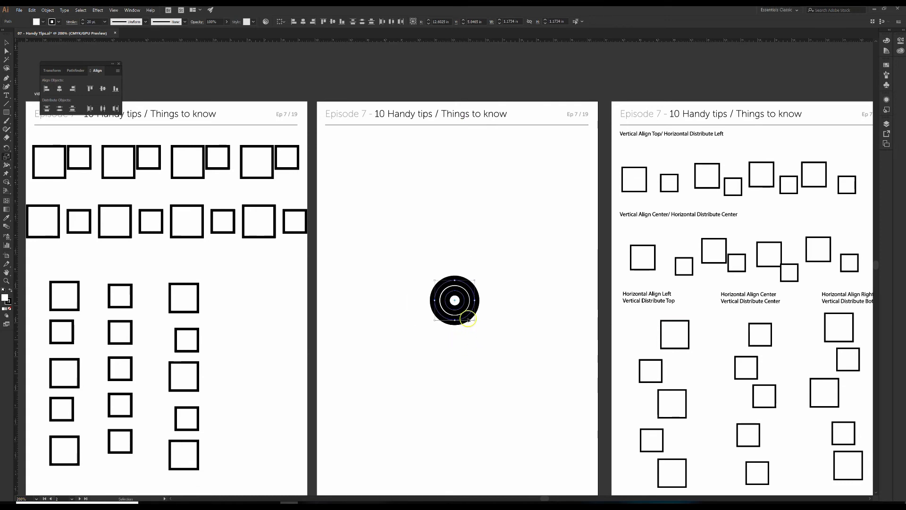
{"action": "key", "text": "ctrl+z"}
Turn on Scale Strokes & Effects in the general preferences and scale both circles together to about 6.87 in wide.
{"action": "left_click", "coordinate": [31, 10]}
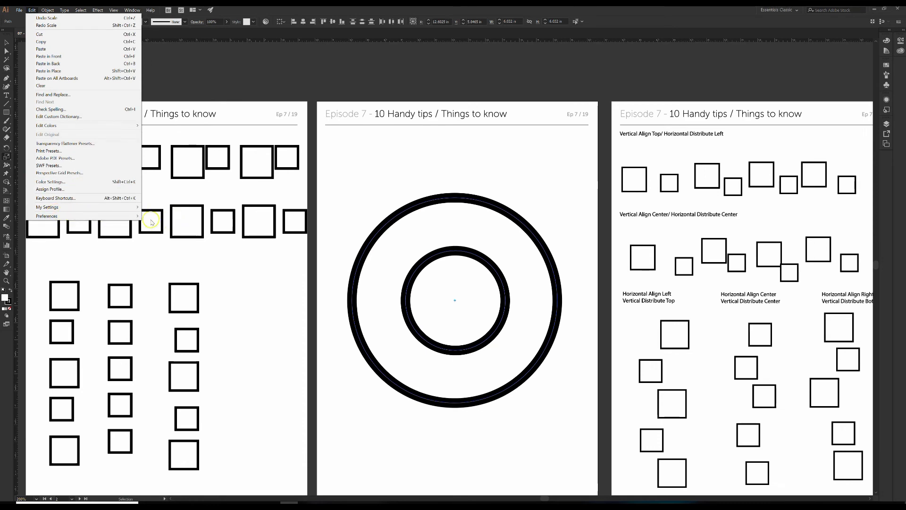
{"action": "mouse_move", "coordinate": [140, 217]}
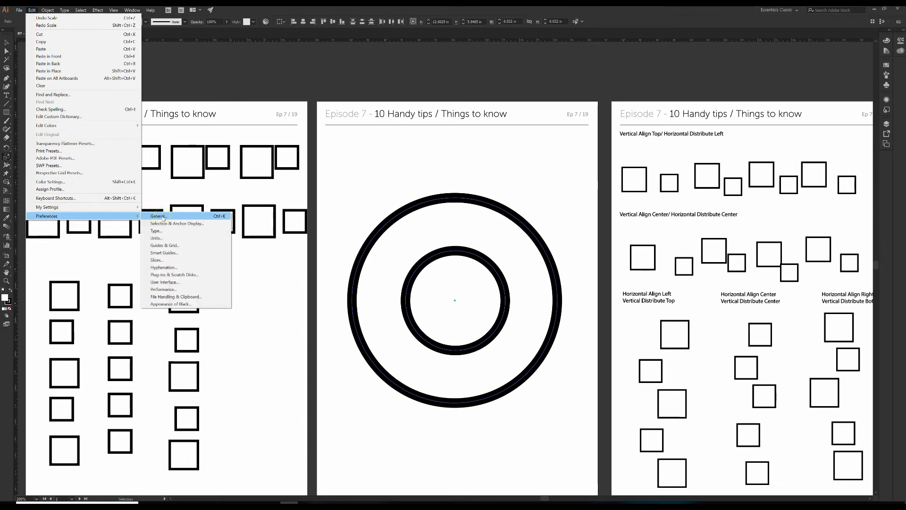
{"action": "left_click", "coordinate": [158, 216]}
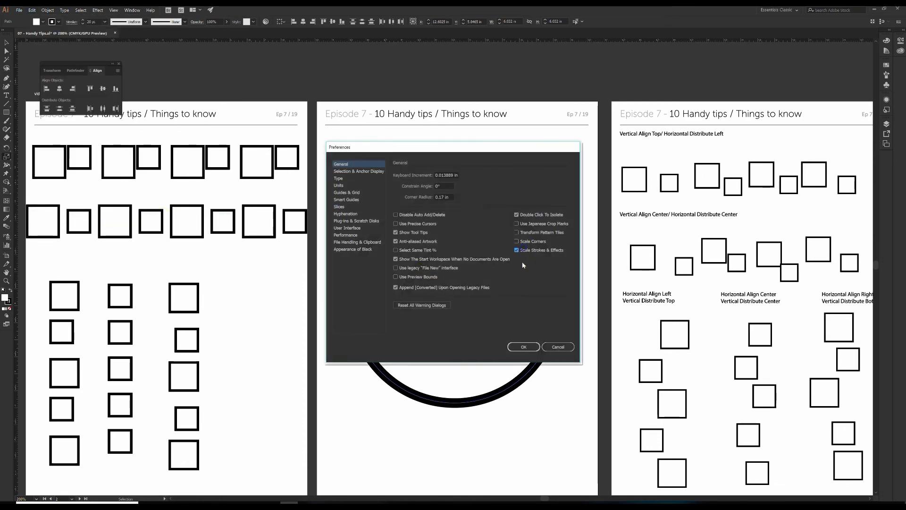
{"action": "left_click", "coordinate": [530, 345]}
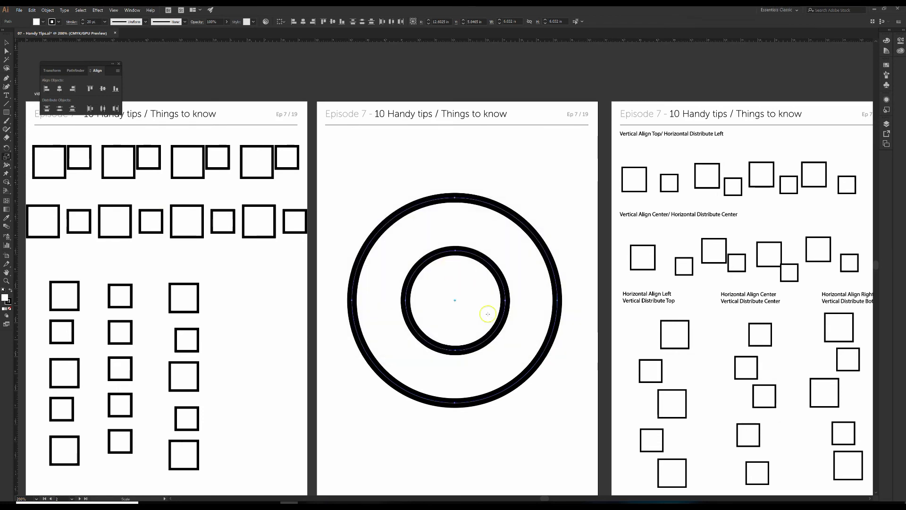
{"action": "left_click_drag", "start_coordinate": [531, 375], "coordinate": [485, 332]}
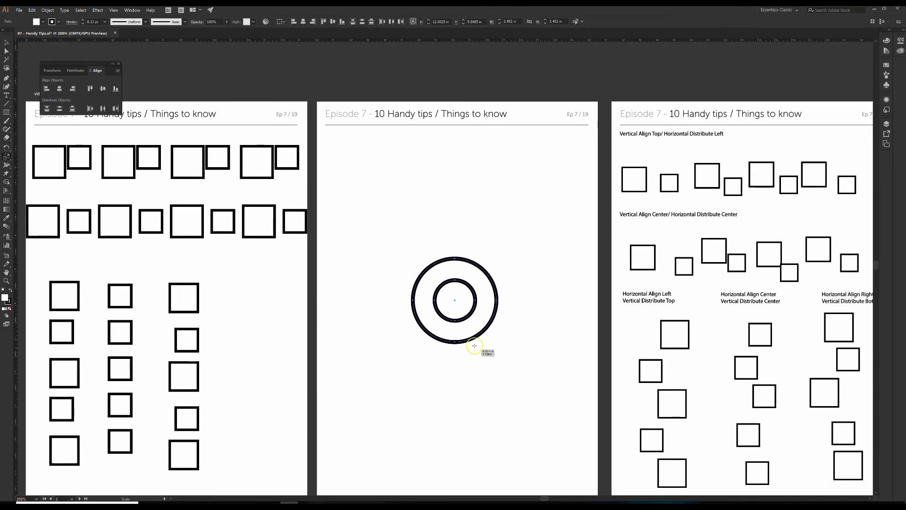
{"action": "mouse_move", "coordinate": [486, 335]}
{"action": "left_mouse_down"}
{"action": "mouse_move", "coordinate": [508, 376]}
{"action": "mouse_move", "coordinate": [542, 411]}
{"action": "mouse_move", "coordinate": [523, 406]}
{"action": "mouse_move", "coordinate": [529, 393]}
{"action": "left_mouse_up"}
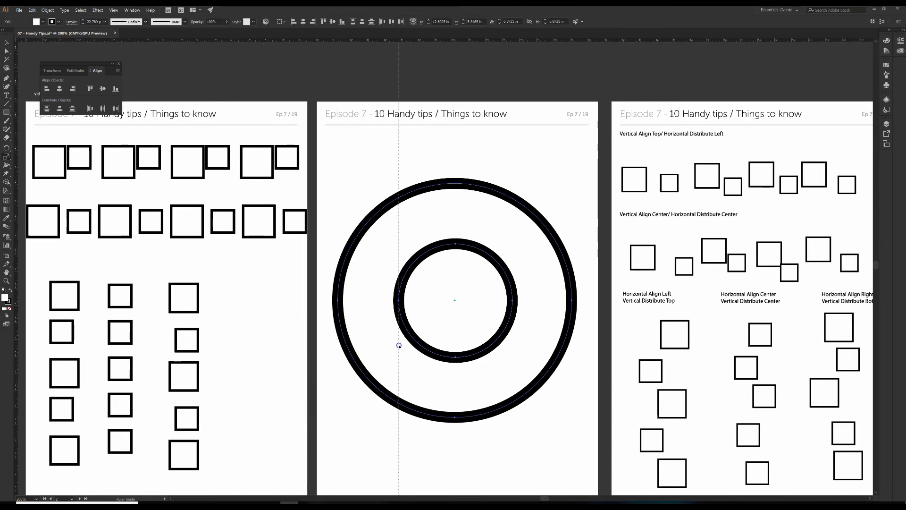
Place vertical guides on the left and right anchors of the inner circle's path.
{"action": "left_click_drag", "start_coordinate": [399, 345], "coordinate": [398, 345]}
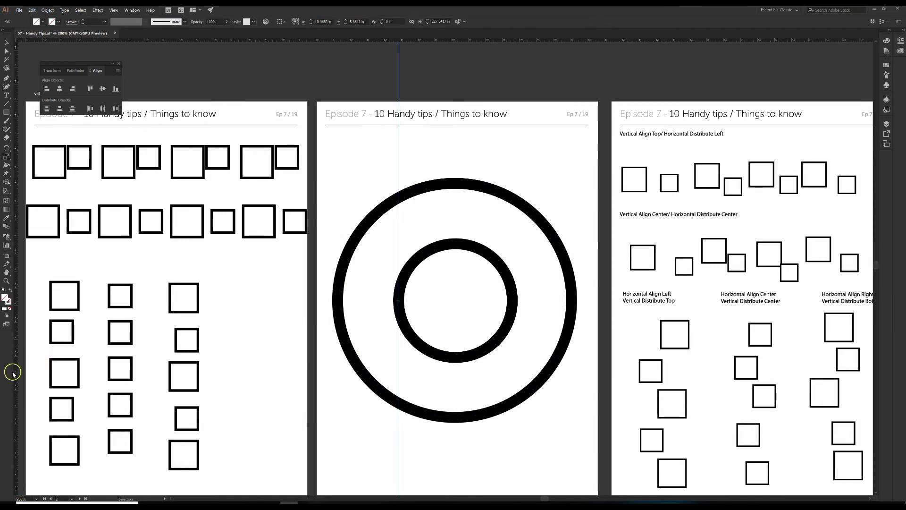
{"action": "key", "text": "s"}
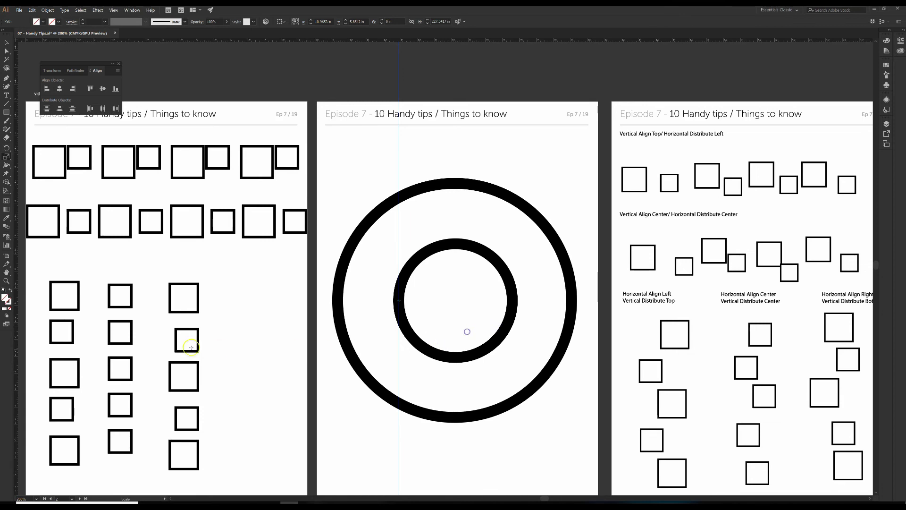
{"action": "left_click", "coordinate": [6, 42]}
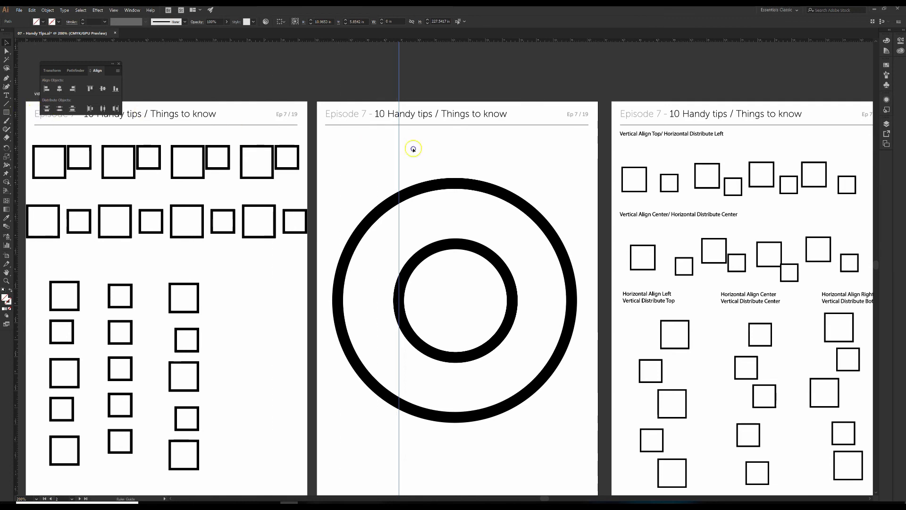
{"action": "left_click_drag", "start_coordinate": [512, 167], "coordinate": [512, 168]}
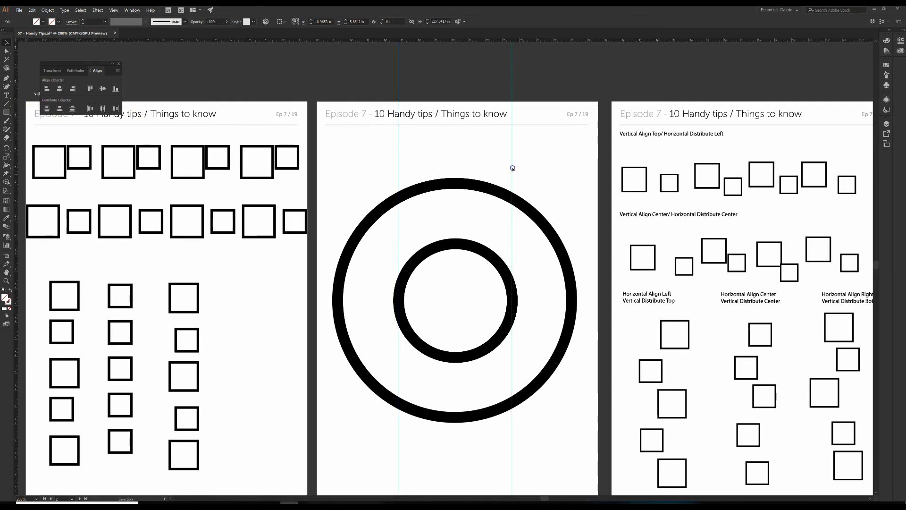
Select the inner circle and add horizontal guides near the top and bottom of its path.
{"action": "left_click", "coordinate": [510, 285]}
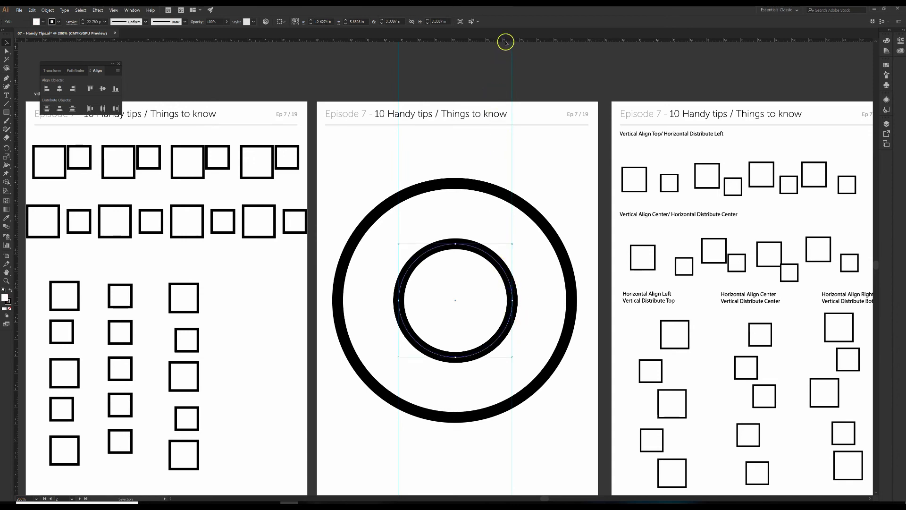
{"action": "left_click_drag", "start_coordinate": [488, 190], "coordinate": [531, 244]}
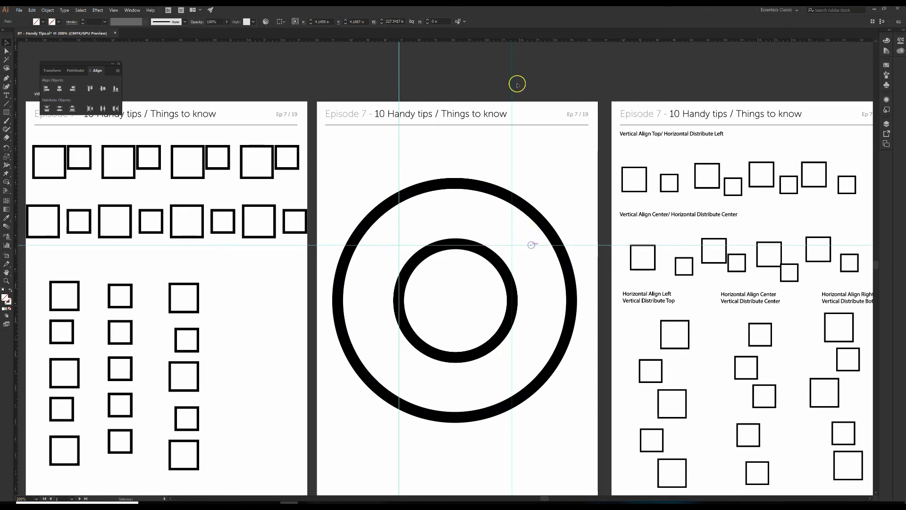
{"action": "left_click_drag", "start_coordinate": [526, 42], "coordinate": [491, 357]}
Move the upper horizontal guide onto the top anchor of the inner circle's path and clear the selection.
{"action": "left_click", "coordinate": [482, 353]}
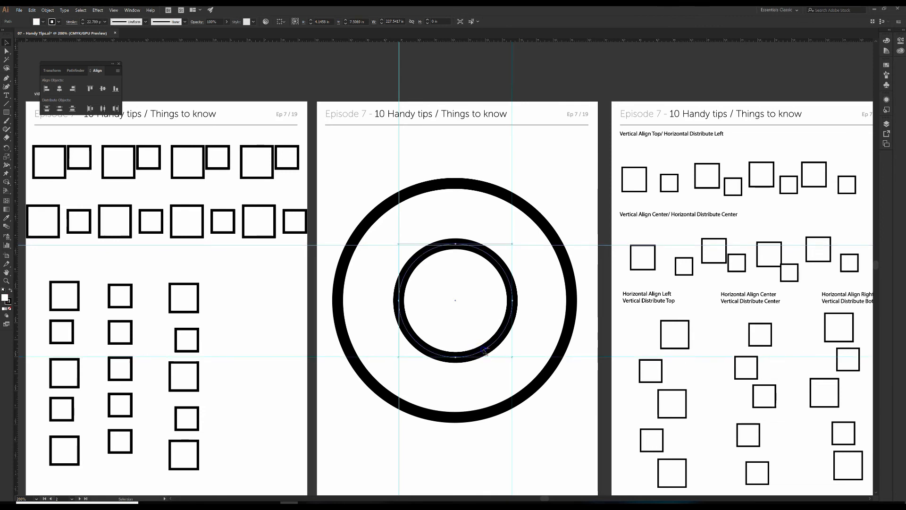
{"action": "left_click_drag", "start_coordinate": [531, 246], "coordinate": [530, 246]}
{"action": "left_click", "coordinate": [523, 250]}
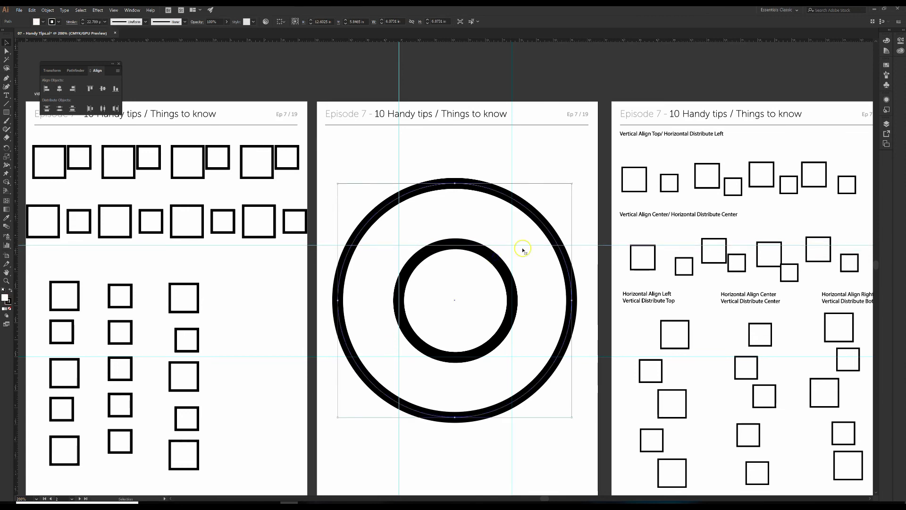
{"action": "left_click", "coordinate": [523, 246]}
{"action": "left_click", "coordinate": [497, 255]}
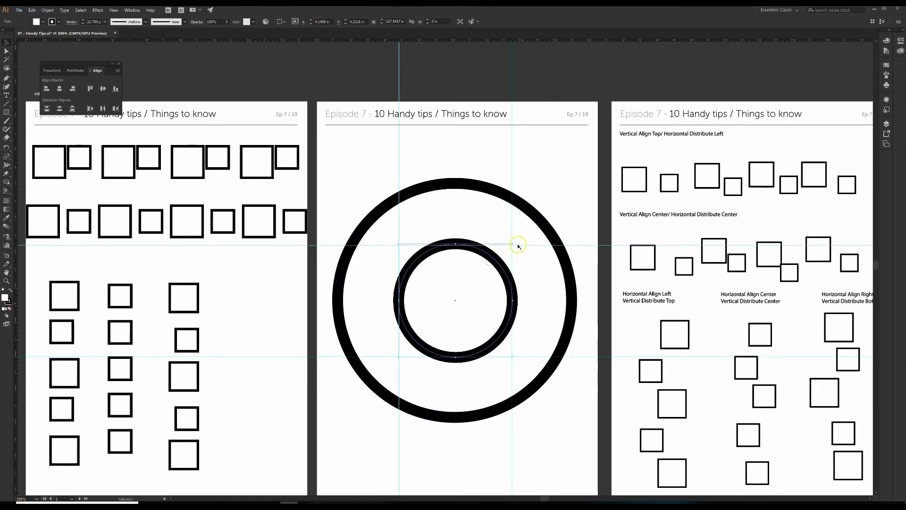
{"action": "left_click_drag", "start_coordinate": [519, 245], "coordinate": [519, 243]}
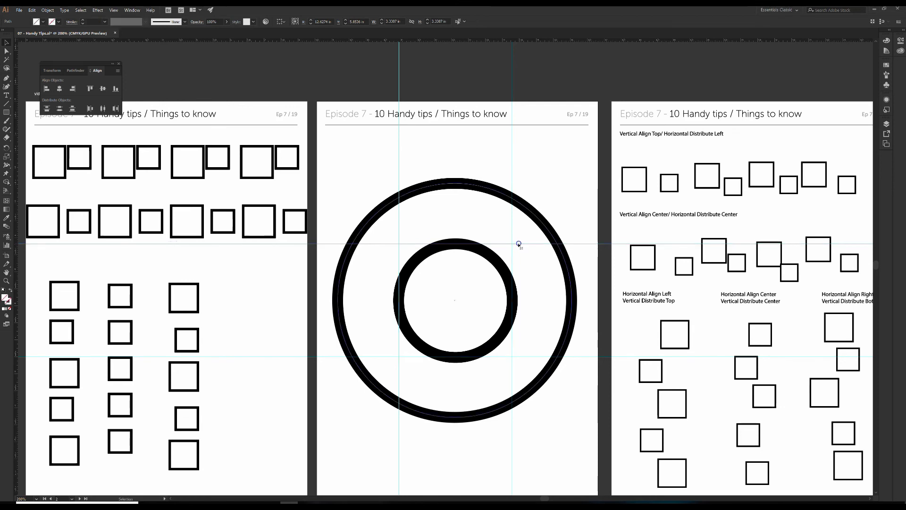
{"action": "left_click", "coordinate": [486, 348]}
{"action": "left_click", "coordinate": [543, 409]}
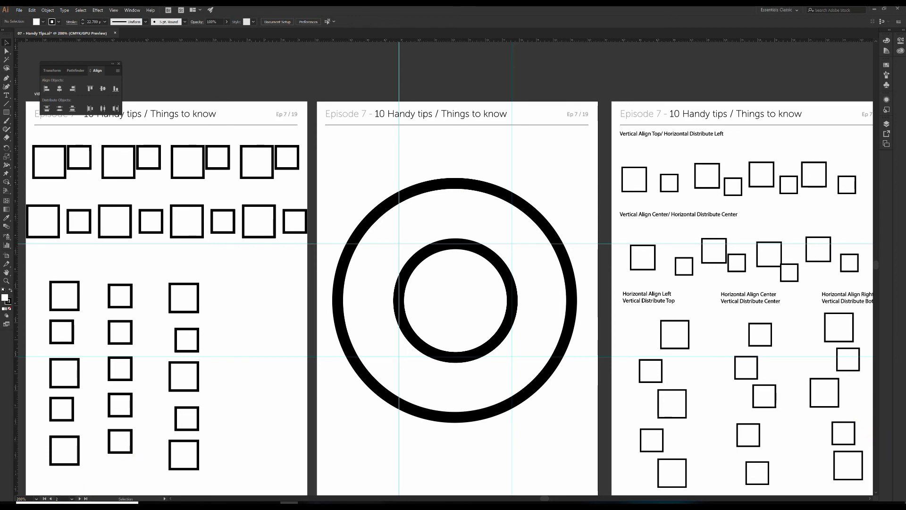
Hide all panels around the artboards and bring them back.
{"action": "key", "text": "space"}
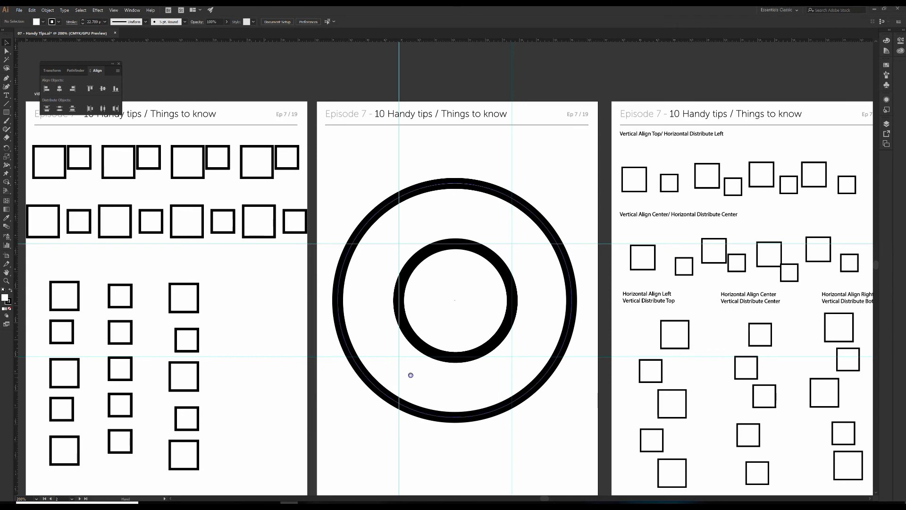
{"action": "left_click_drag", "start_coordinate": [420, 377], "coordinate": [421, 348]}
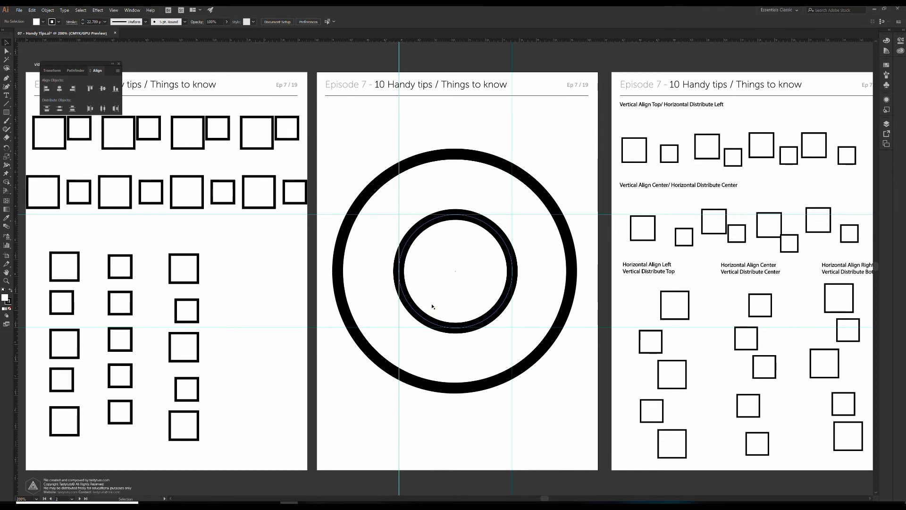
{"action": "key", "text": "Tab"}
{"action": "left_click", "coordinate": [432, 289]}
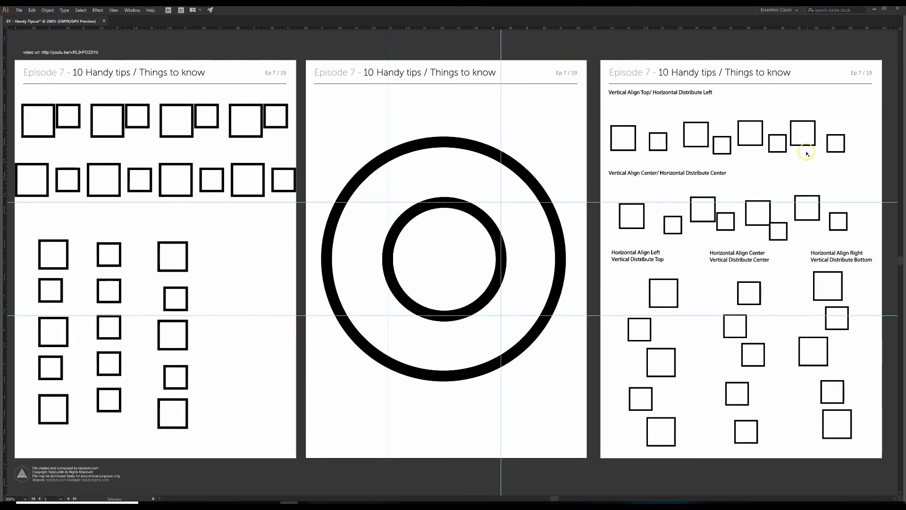
{"action": "left_click", "coordinate": [435, 300]}
{"action": "left_click", "coordinate": [689, 116]}
{"action": "key", "text": "Tab"}
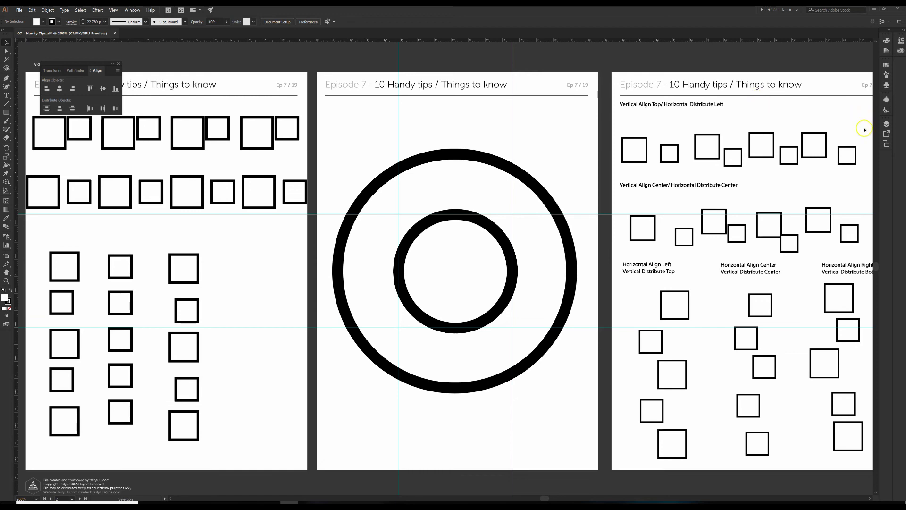
Undock the Layers, Asset Export, Brushes and Swatches panels and scatter them over the artboards as floating panels.
{"action": "left_click", "coordinate": [886, 124]}
{"action": "left_click_drag", "start_coordinate": [845, 116], "coordinate": [674, 98]}
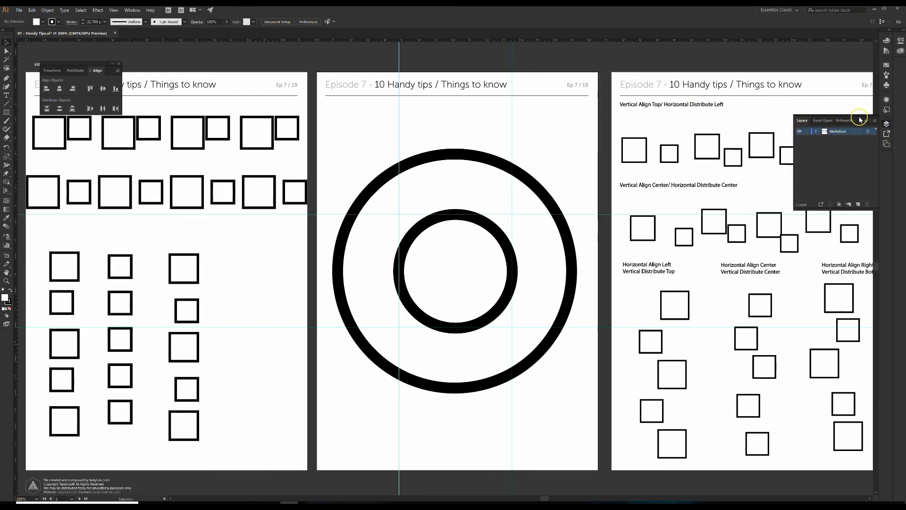
{"action": "left_click_drag", "start_coordinate": [861, 116], "coordinate": [736, 109]}
{"action": "left_click_drag", "start_coordinate": [800, 118], "coordinate": [678, 168]}
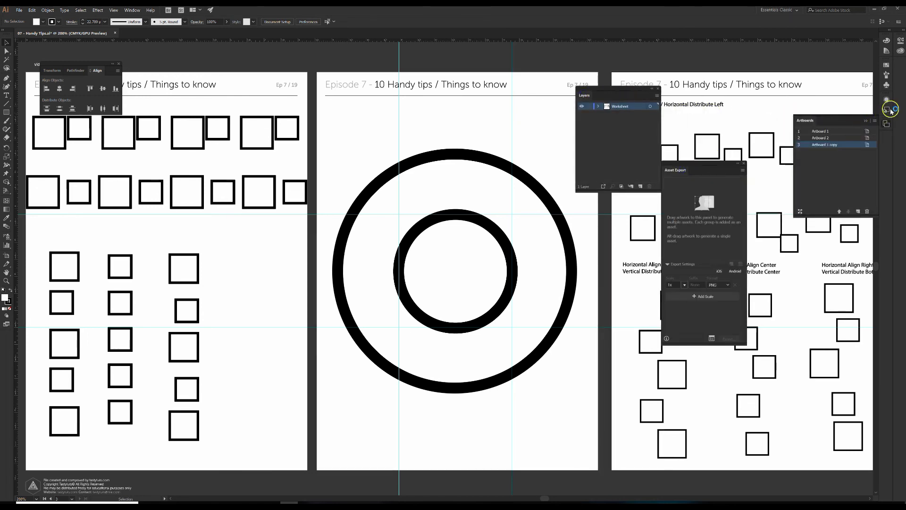
{"action": "left_click", "coordinate": [886, 77]}
{"action": "left_click_drag", "start_coordinate": [825, 62], "coordinate": [711, 70]}
{"action": "left_click_drag", "start_coordinate": [812, 67], "coordinate": [198, 118]}
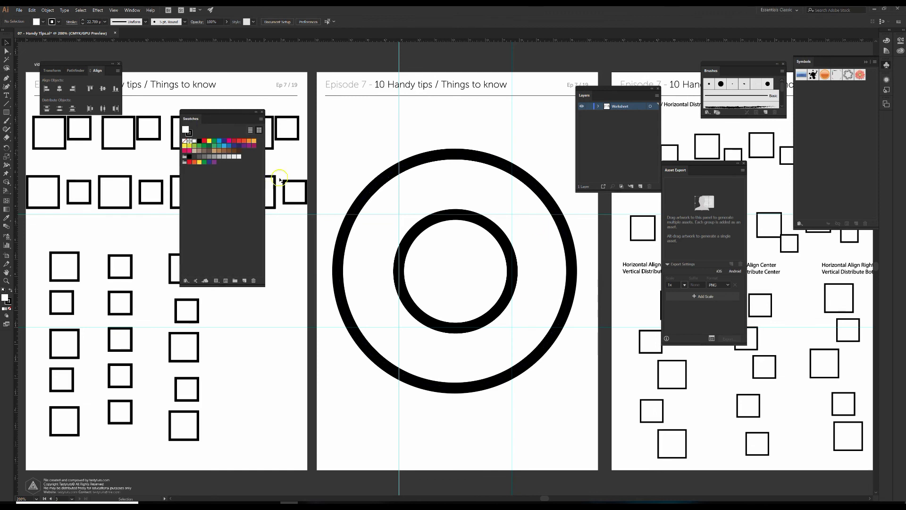
Toggle all docked and floating panels off and on several times, ending with them shown.
{"action": "key", "text": "Tab"}
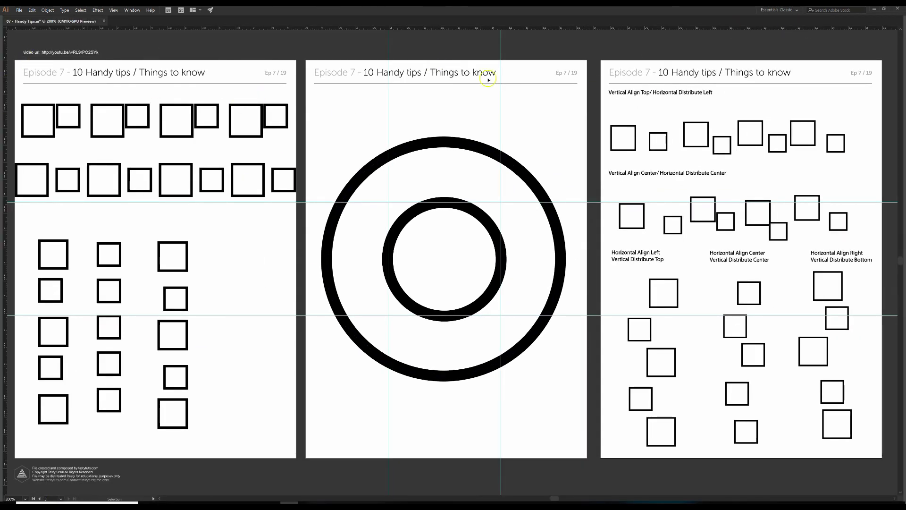
{"action": "key", "text": "Tab"}
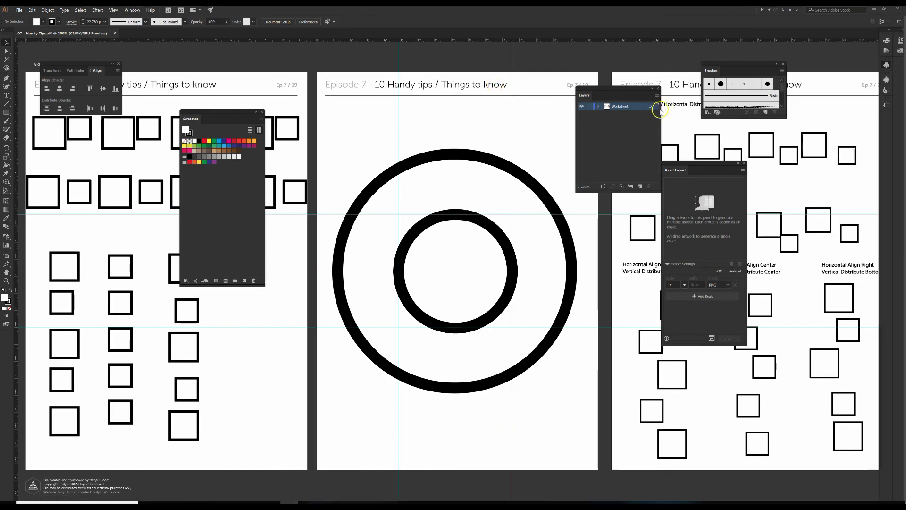
{"action": "key", "text": "Tab"}
{"action": "key", "text": "Tab"}
{"action": "key", "text": "Tab"}
{"action": "key", "text": "Tab"}
Dock the floating Layers and Asset Export panels again, regroup Brushes and Swatches with Symbols, and collapse the group.
{"action": "left_click_drag", "start_coordinate": [616, 88], "coordinate": [698, 164]}
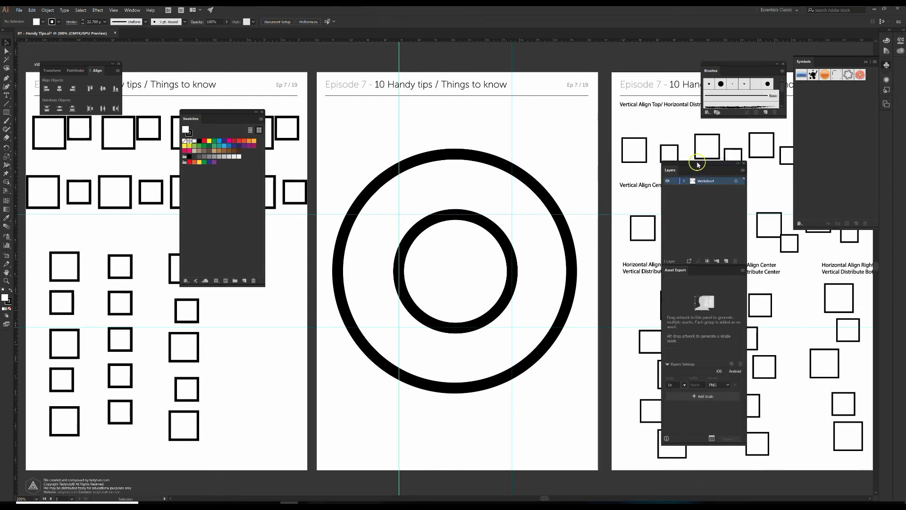
{"action": "left_click_drag", "start_coordinate": [667, 272], "coordinate": [887, 121]}
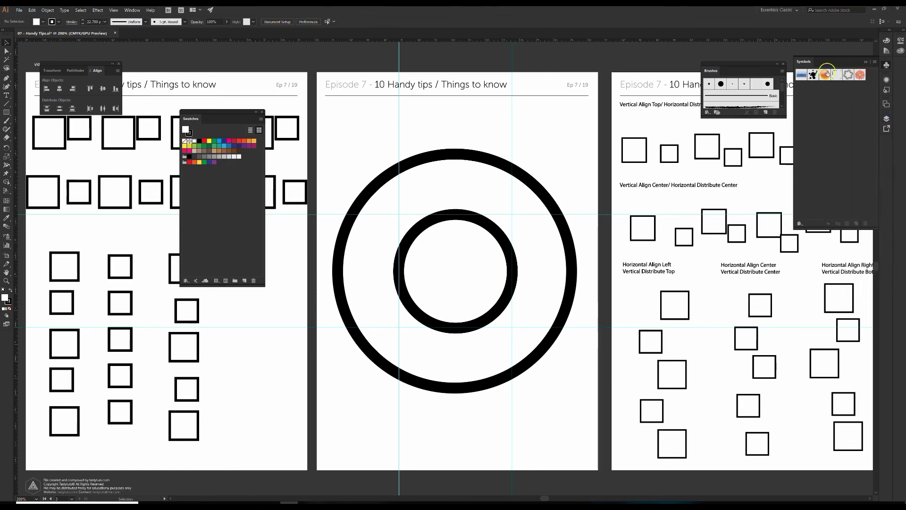
{"action": "mouse_move", "coordinate": [721, 73]}
{"action": "left_mouse_down"}
{"action": "mouse_move", "coordinate": [813, 71]}
{"action": "mouse_move", "coordinate": [823, 62]}
{"action": "left_mouse_up"}
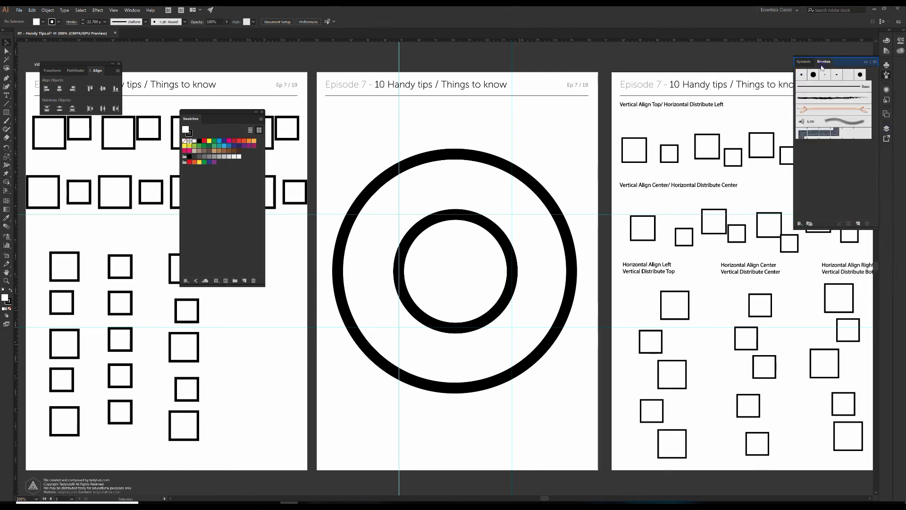
{"action": "mouse_move", "coordinate": [197, 118]}
{"action": "left_mouse_down"}
{"action": "mouse_move", "coordinate": [811, 89]}
{"action": "mouse_move", "coordinate": [819, 72]}
{"action": "mouse_move", "coordinate": [844, 54]}
{"action": "mouse_move", "coordinate": [844, 63]}
{"action": "left_mouse_up"}
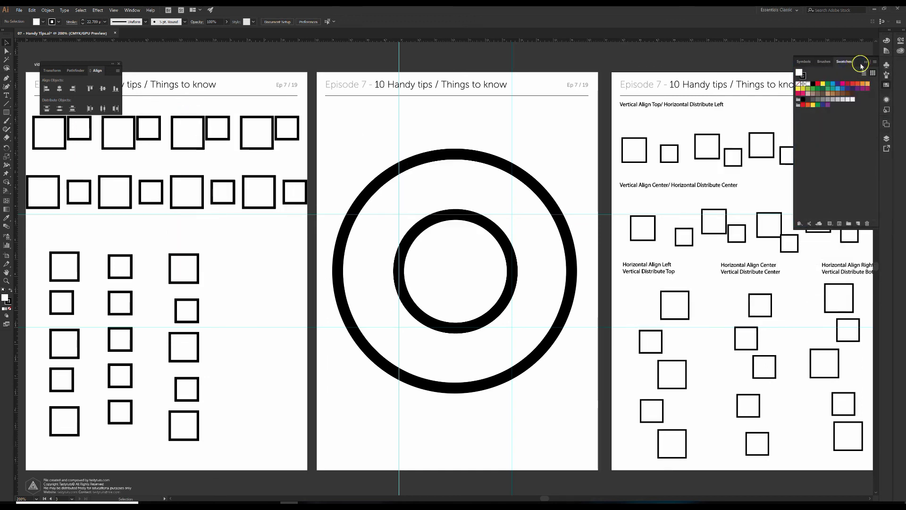
{"action": "left_click", "coordinate": [866, 63]}
Cycle twice through full screen with menu bar and full screen, returning to normal screen mode.
{"action": "key", "text": "f"}
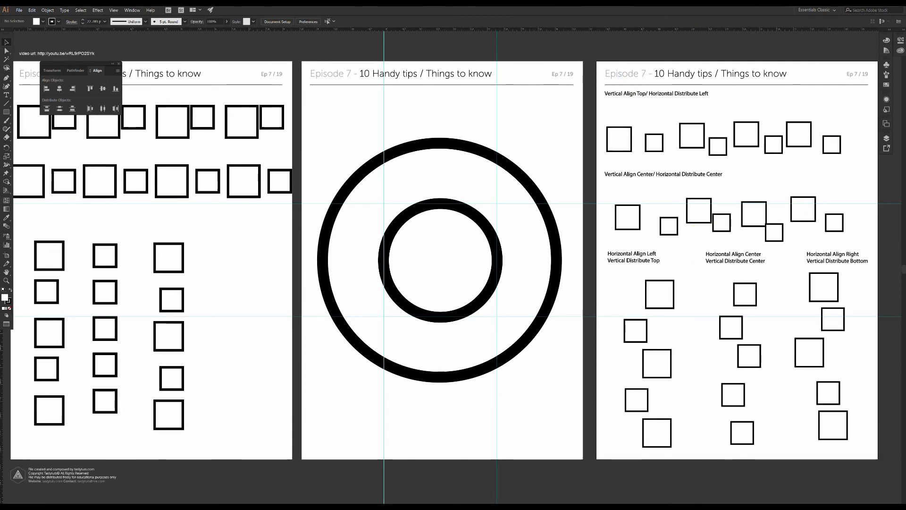
{"action": "key", "text": "f"}
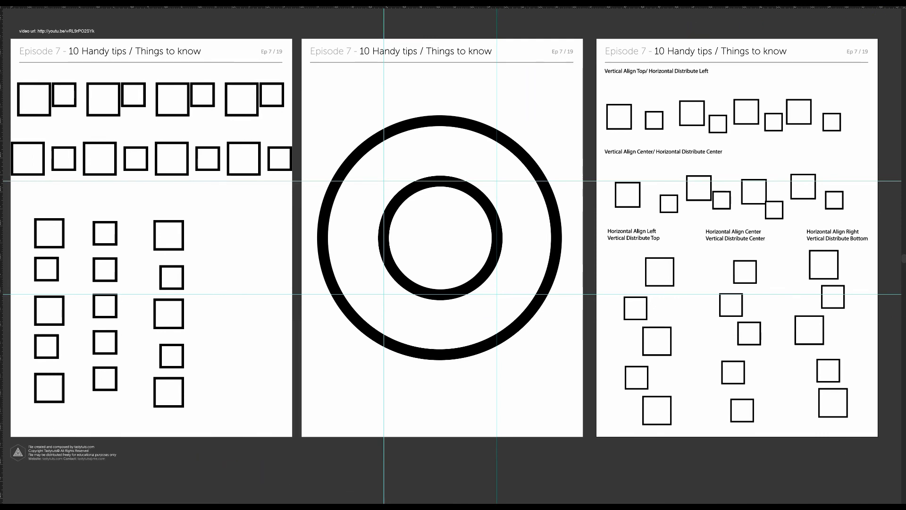
{"action": "key", "text": "f"}
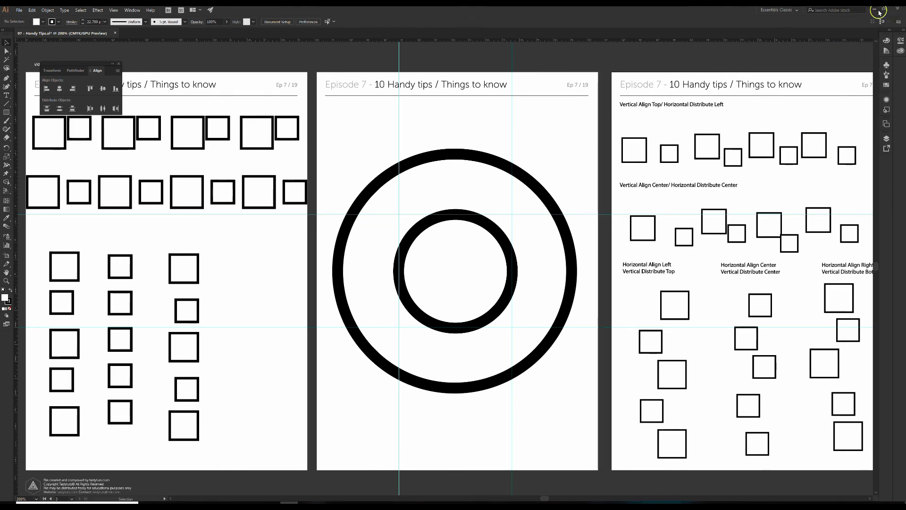
{"action": "key", "text": "f"}
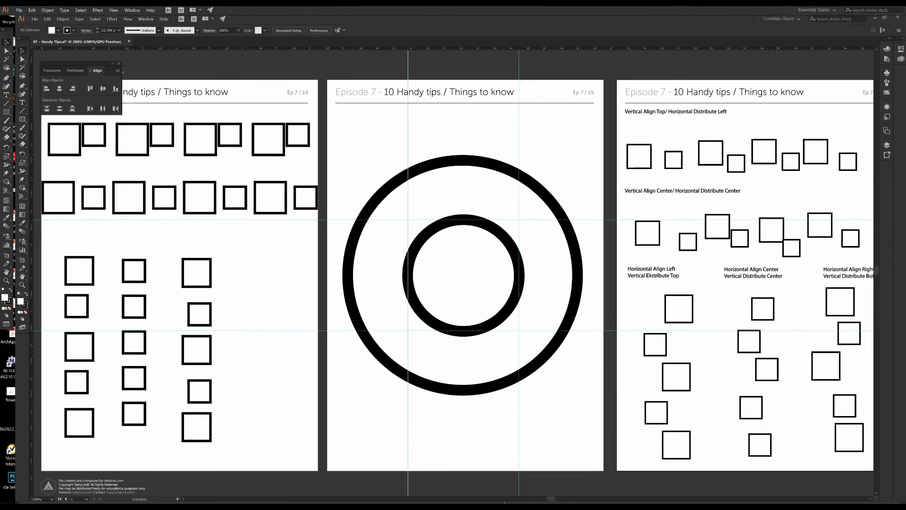
{"action": "key", "text": "f"}
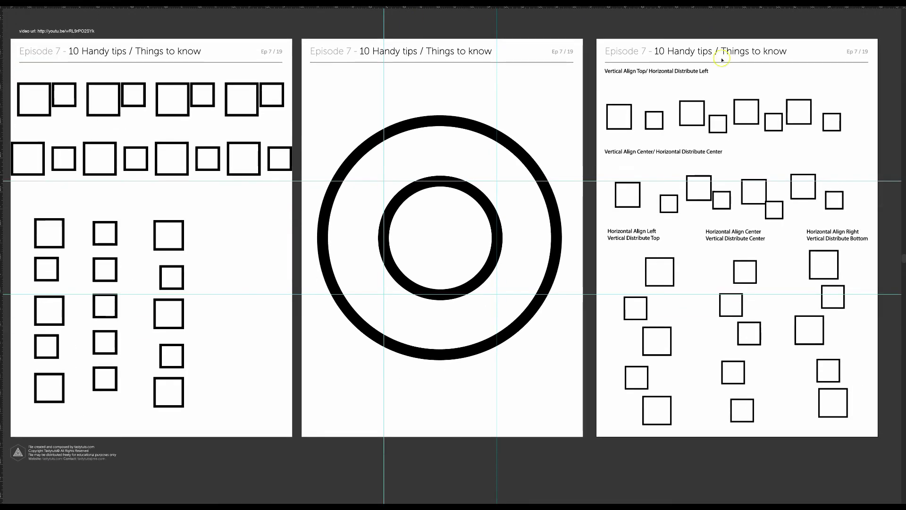
{"action": "key", "text": "f"}
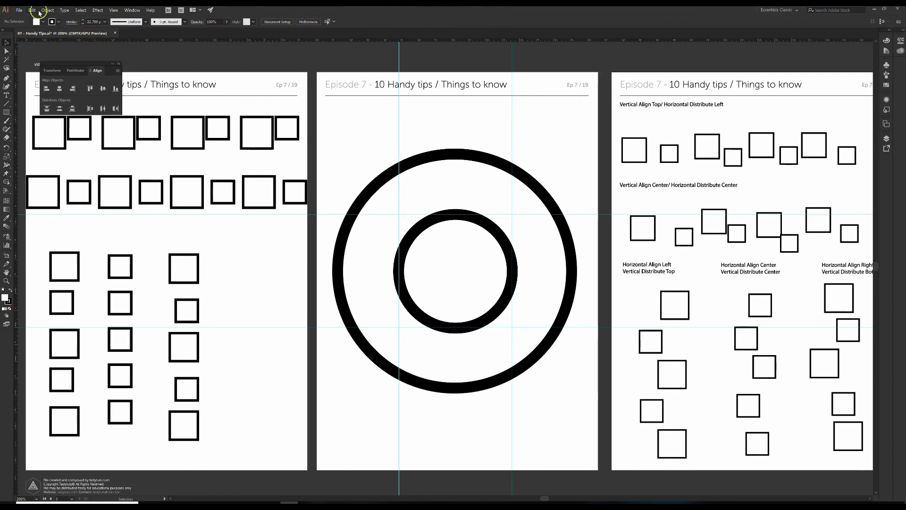
Show the document grid behind the artboards.
{"action": "left_click", "coordinate": [114, 10]}
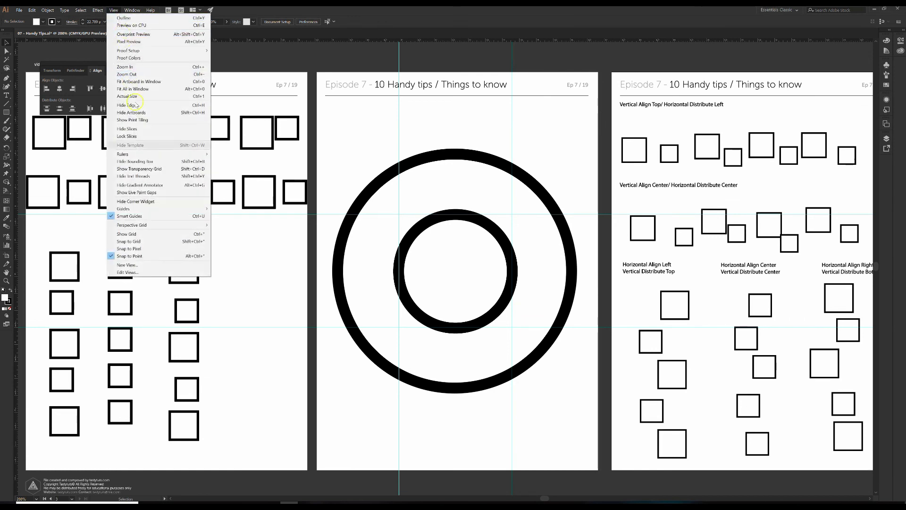
{"action": "left_click", "coordinate": [153, 233]}
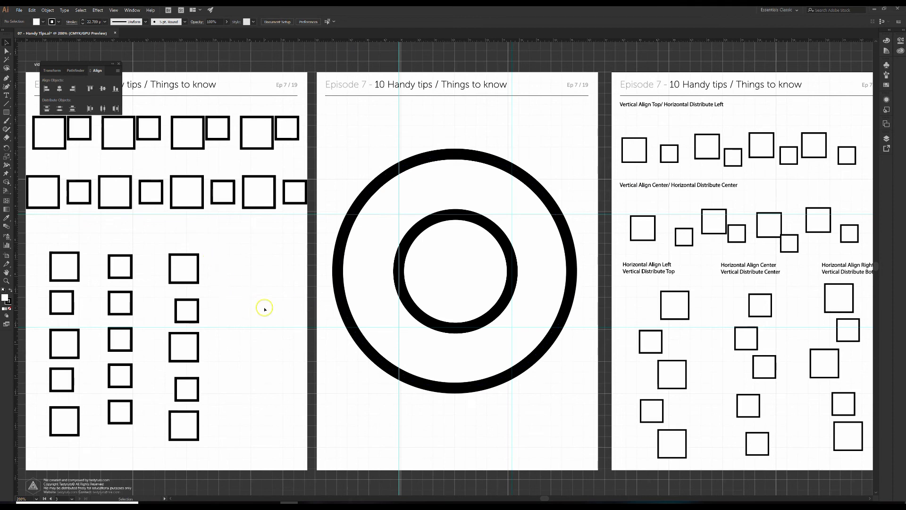
{"action": "left_click_drag", "start_coordinate": [254, 299], "coordinate": [347, 315]}
{"action": "left_click_drag", "start_coordinate": [461, 127], "coordinate": [380, 133]}
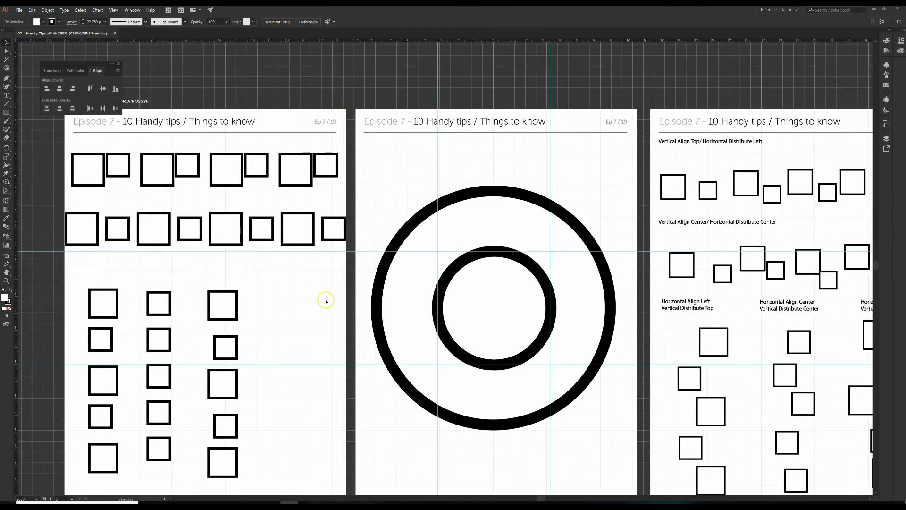
{"action": "left_click_drag", "start_coordinate": [330, 402], "coordinate": [340, 359]}
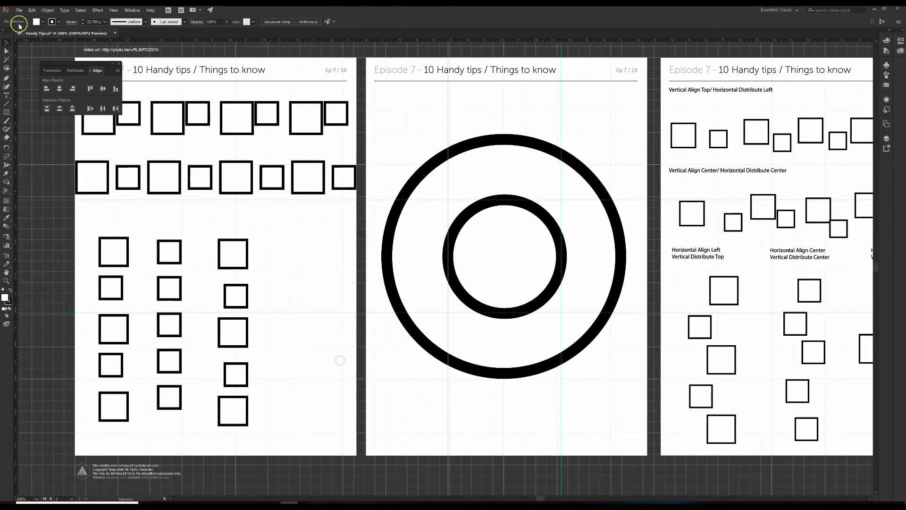
Set the grid in the Guides & Grid preferences to a gridline every 1 in with 4 subdivisions.
{"action": "left_click", "coordinate": [32, 10]}
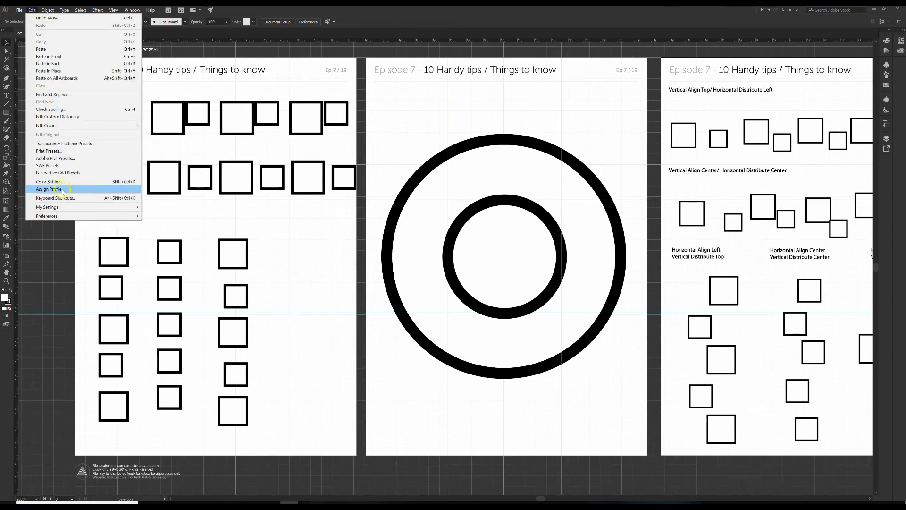
{"action": "mouse_move", "coordinate": [64, 216]}
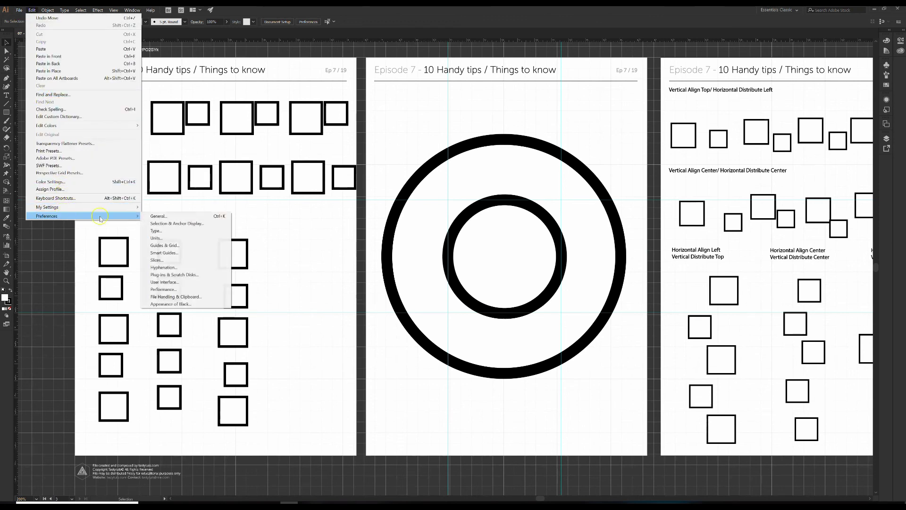
{"action": "left_click", "coordinate": [172, 245]}
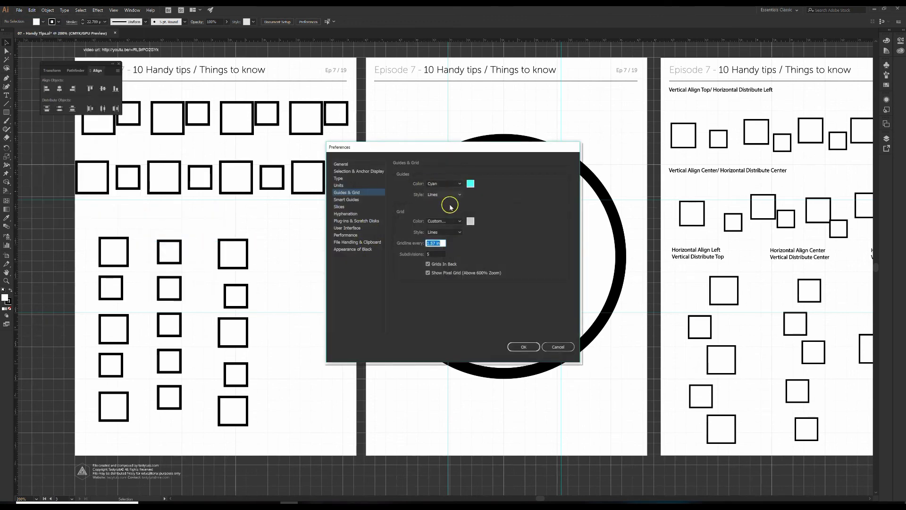
{"action": "left_click", "coordinate": [442, 243]}
{"action": "left_click_drag", "start_coordinate": [433, 253], "coordinate": [422, 253]}
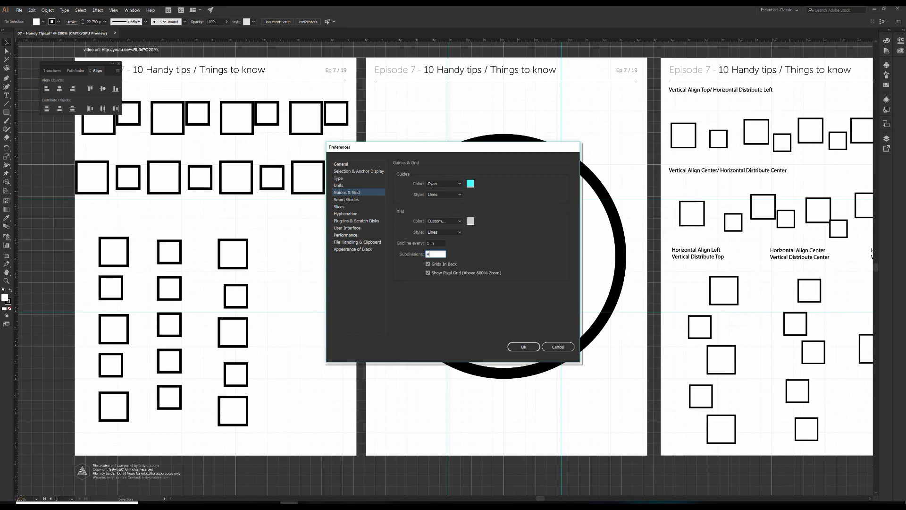
{"action": "left_click", "coordinate": [442, 243]}
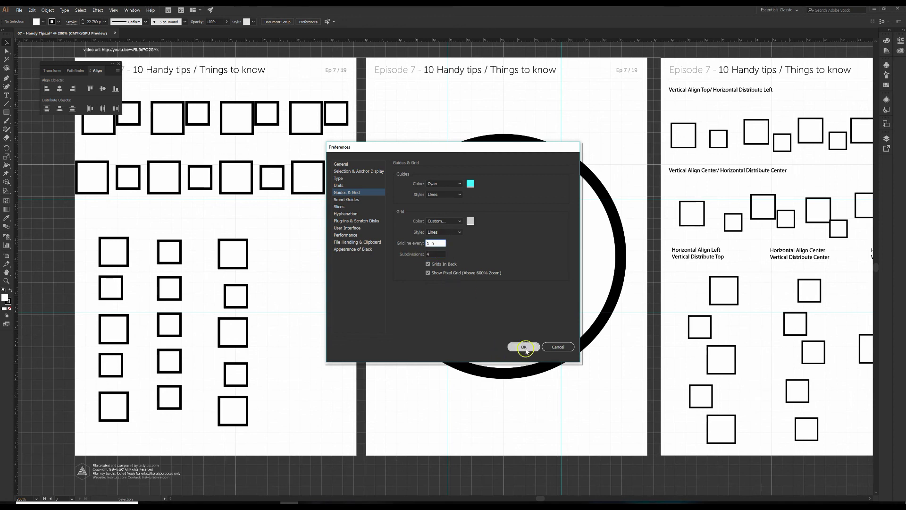
{"action": "left_click", "coordinate": [523, 347]}
Examine the grid spacing across all three artboards.
{"action": "scroll", "coordinate": [418, 352], "scroll_direction": "up", "scroll_amount": 2}
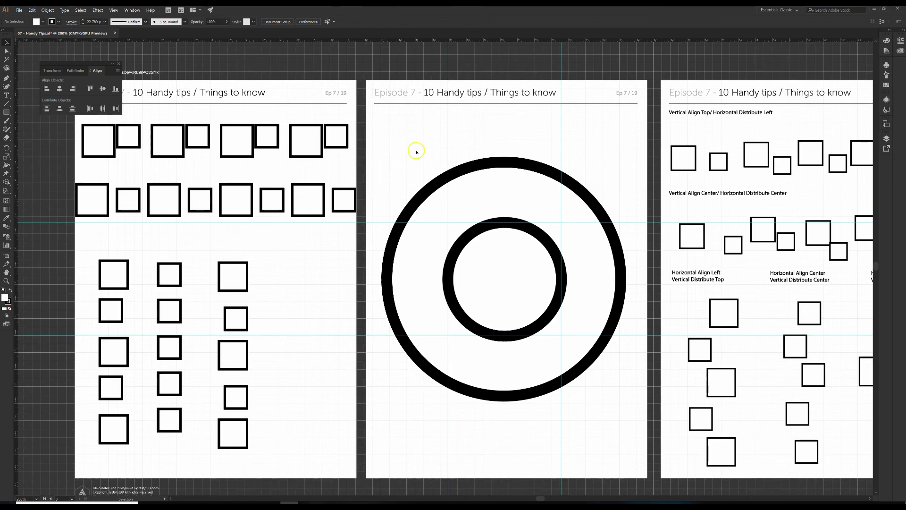
{"action": "scroll", "coordinate": [402, 155], "scroll_direction": "down", "scroll_amount": 4}
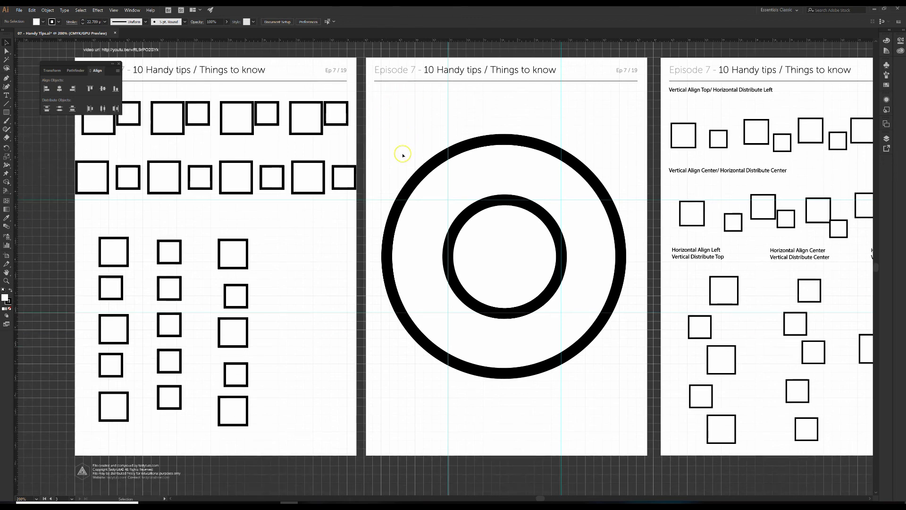
{"action": "scroll", "coordinate": [402, 155], "scroll_direction": "up", "scroll_amount": 5}
{"action": "left_click_drag", "start_coordinate": [315, 254], "coordinate": [236, 251]}
{"action": "left_click_drag", "start_coordinate": [554, 206], "coordinate": [332, 187]}
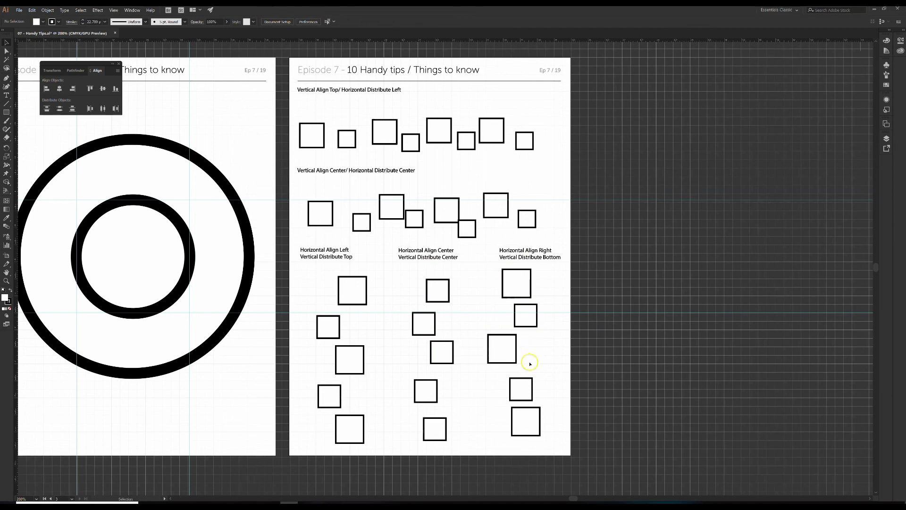
{"action": "key", "text": "space"}
{"action": "left_click_drag", "start_coordinate": [320, 227], "coordinate": [801, 283]}
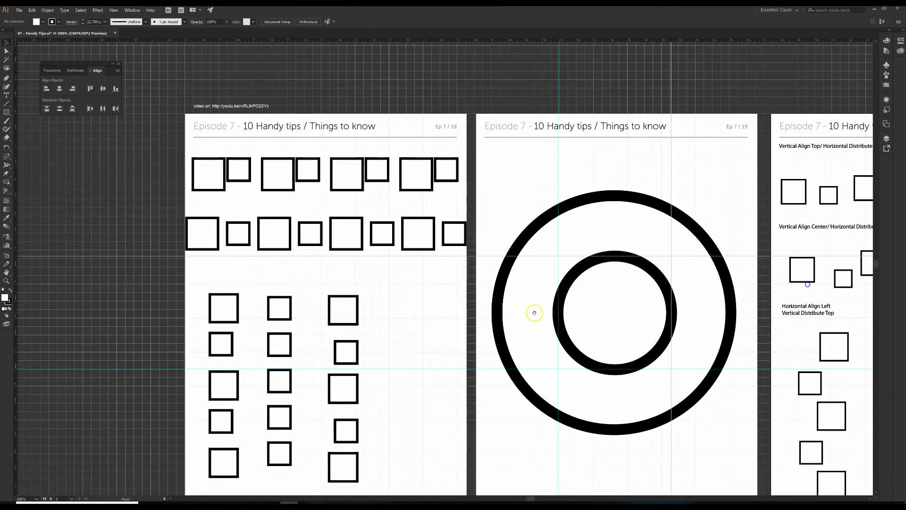
{"action": "left_click_drag", "start_coordinate": [360, 304], "coordinate": [191, 246]}
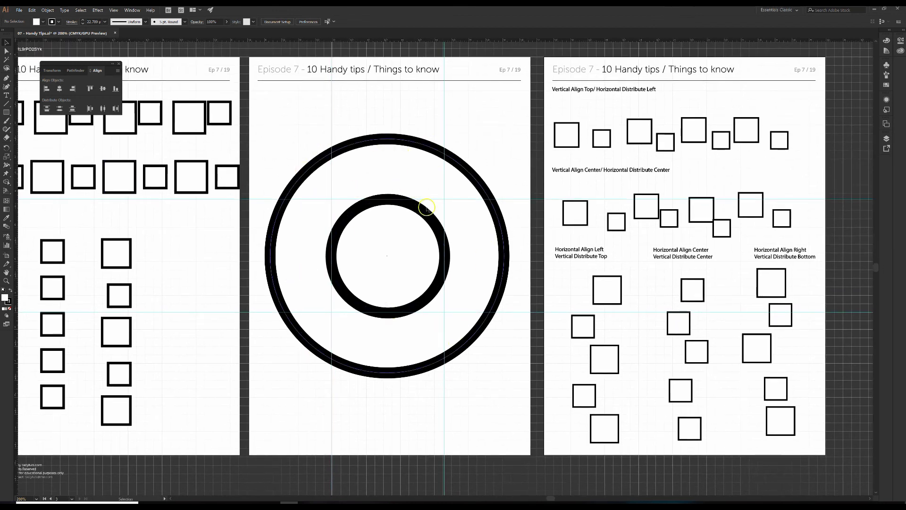
{"action": "key", "text": "space"}
{"action": "left_click_drag", "start_coordinate": [628, 173], "coordinate": [510, 194]}
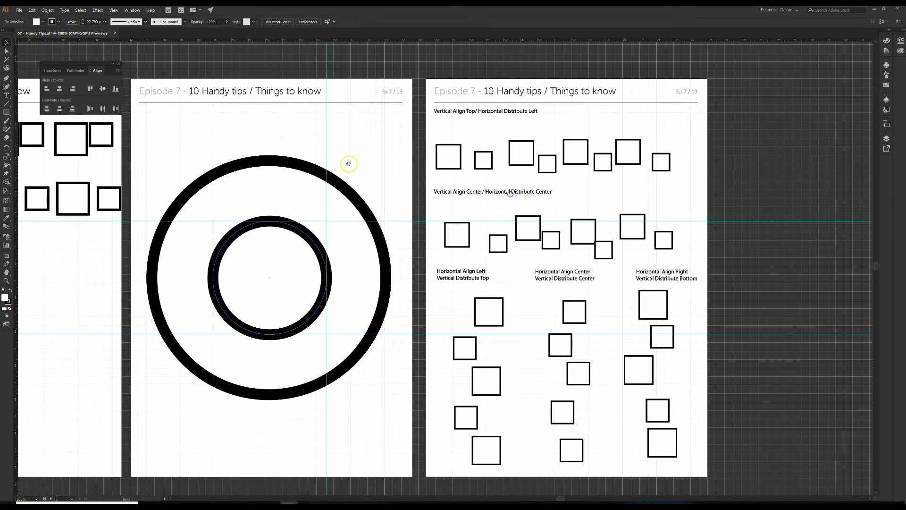
{"action": "left_click_drag", "start_coordinate": [321, 179], "coordinate": [344, 149]}
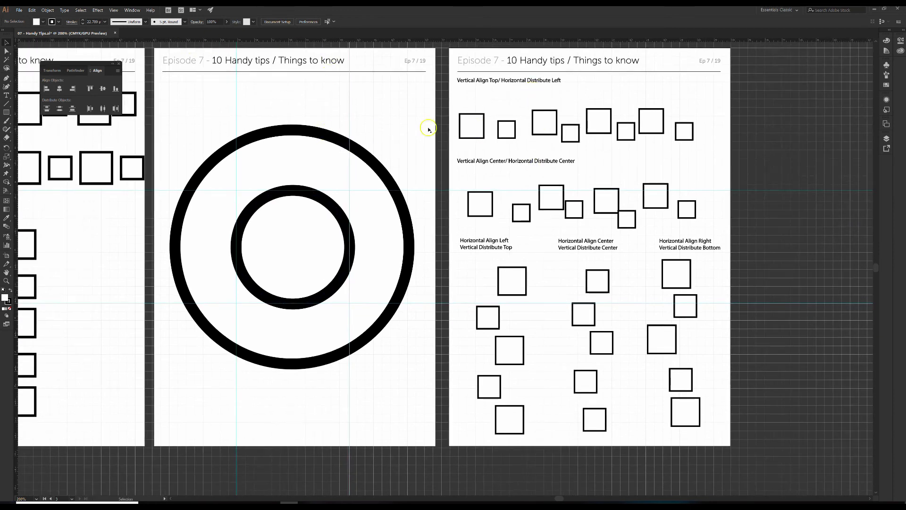
{"action": "left_click_drag", "start_coordinate": [307, 145], "coordinate": [306, 145]}
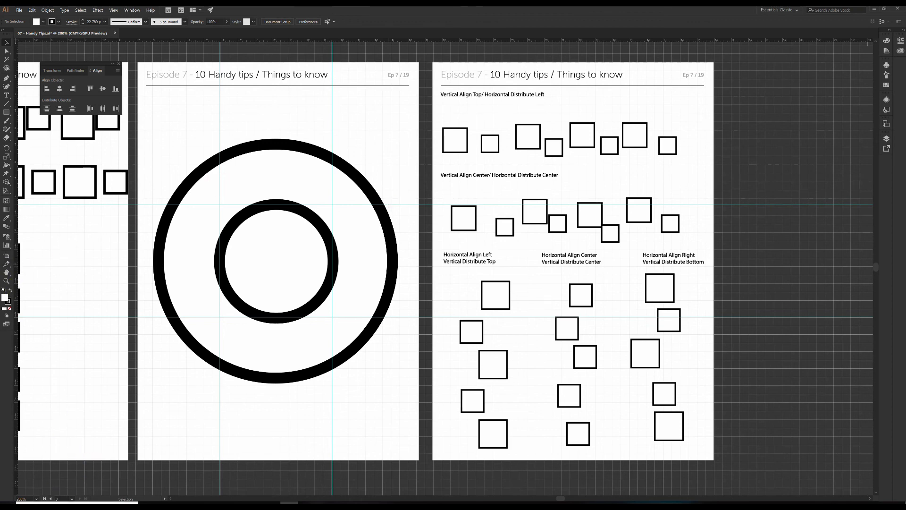
{"action": "left_click_drag", "start_coordinate": [226, 132], "coordinate": [270, 127]}
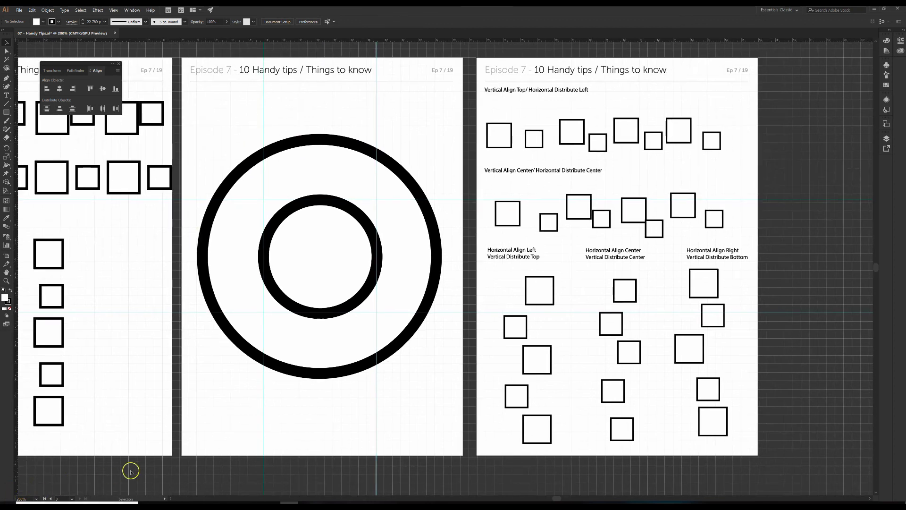
{"action": "left_click", "coordinate": [307, 505]}
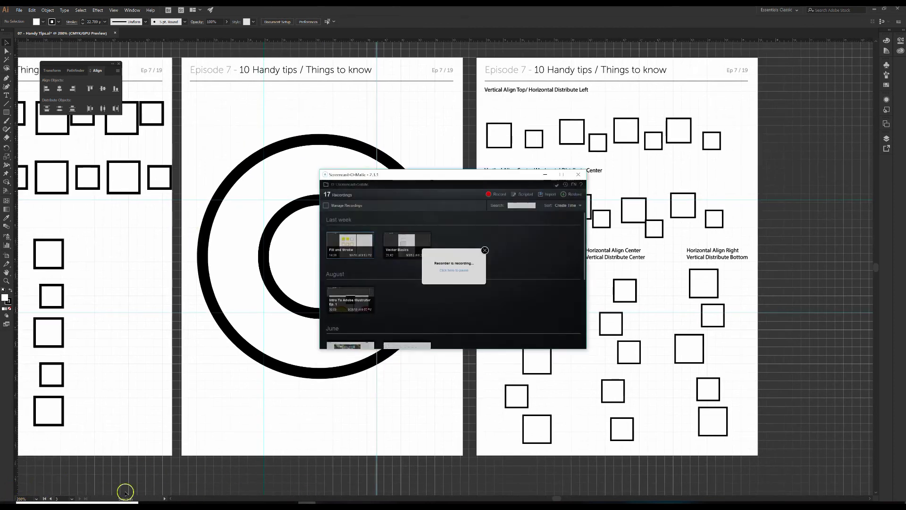